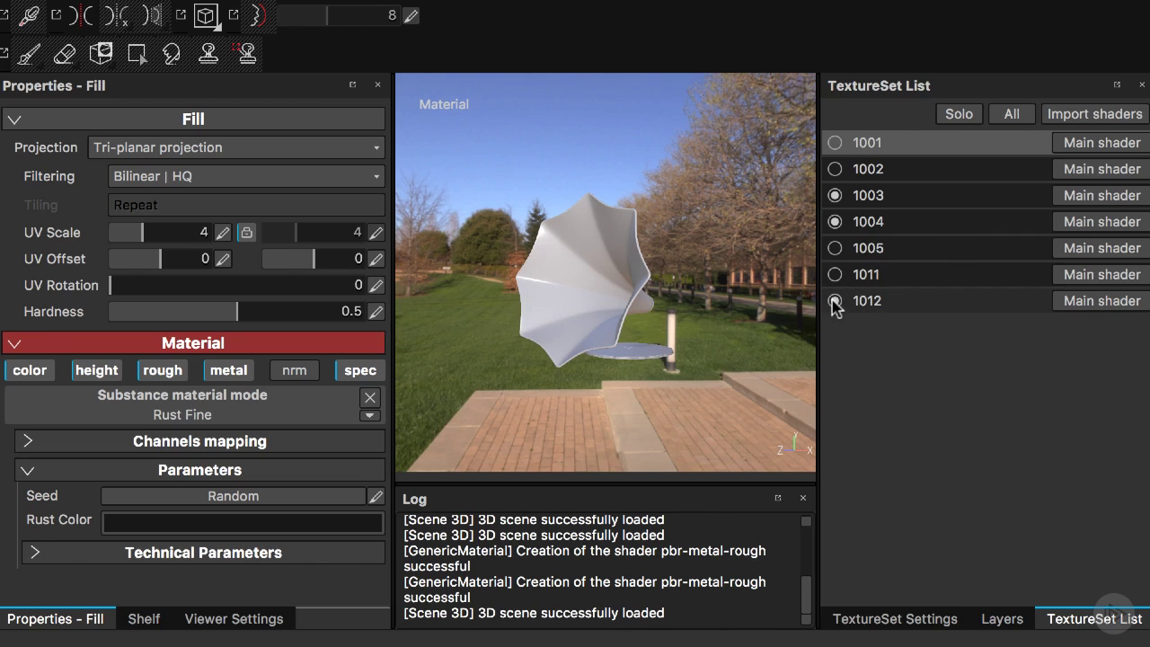
# Hide texture sets 1012 and 1003 so that only texture set 1004 is displayed.
pyautogui.click(835, 300)
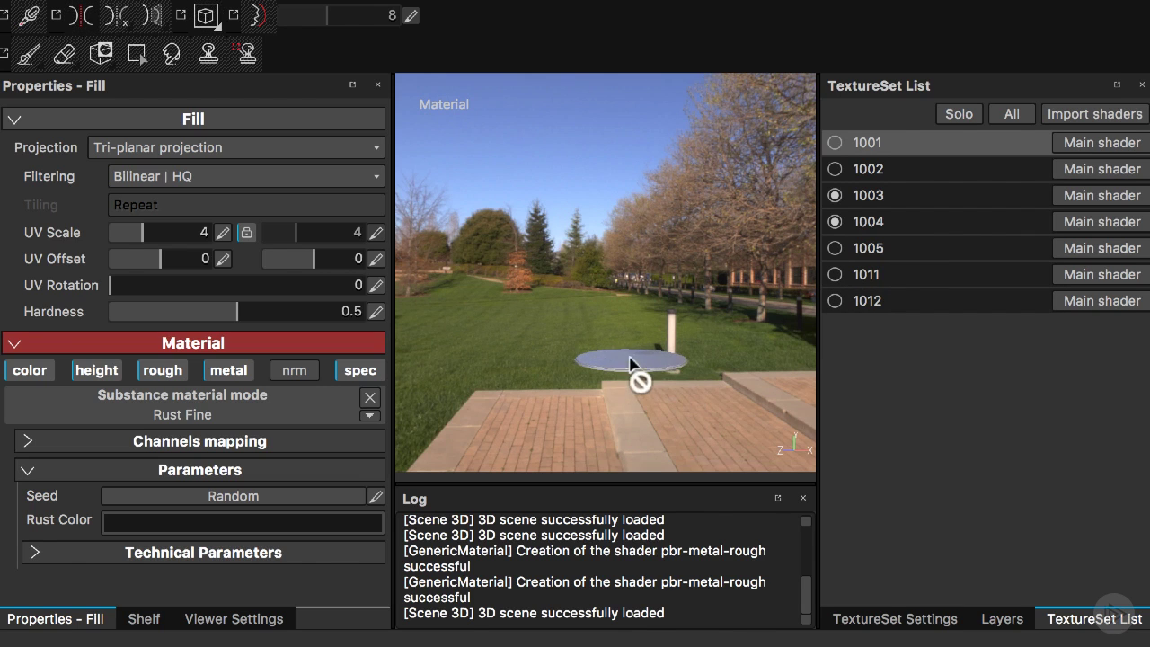
pyautogui.press('f')
pyautogui.keyDown('alt'); pyautogui.moveTo(654, 379); pyautogui.dragTo(894, 492, button='right'); pyautogui.keyUp('alt')
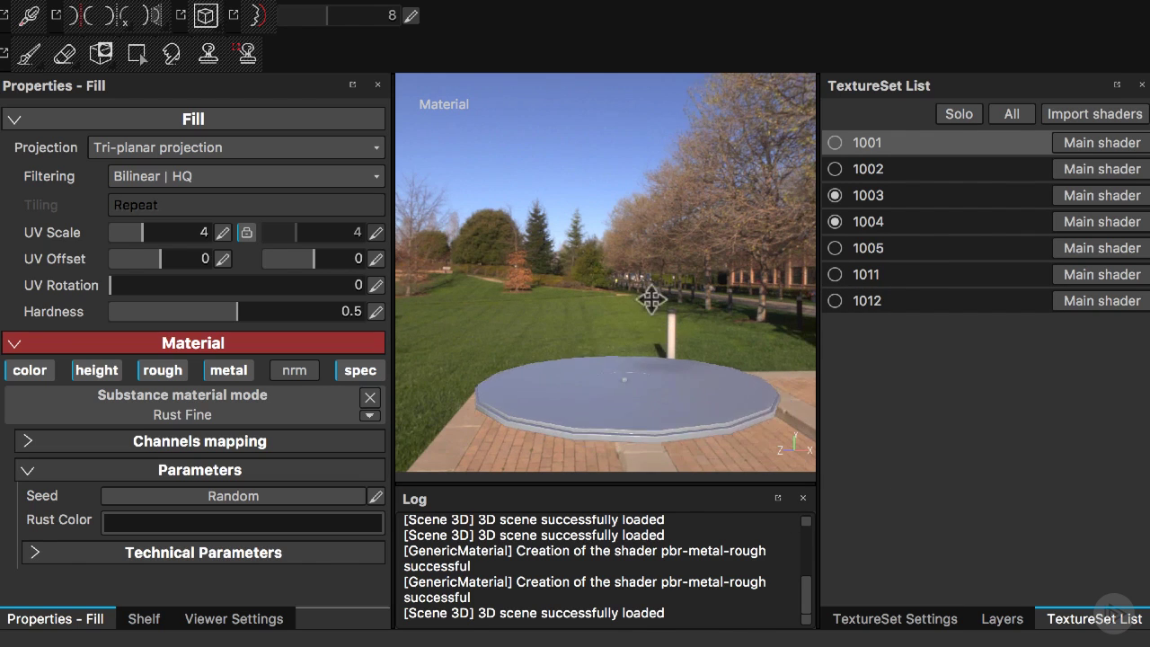
pyautogui.keyDown('alt'); pyautogui.moveTo(652, 334); pyautogui.dragTo(699, 336); pyautogui.keyUp('alt')
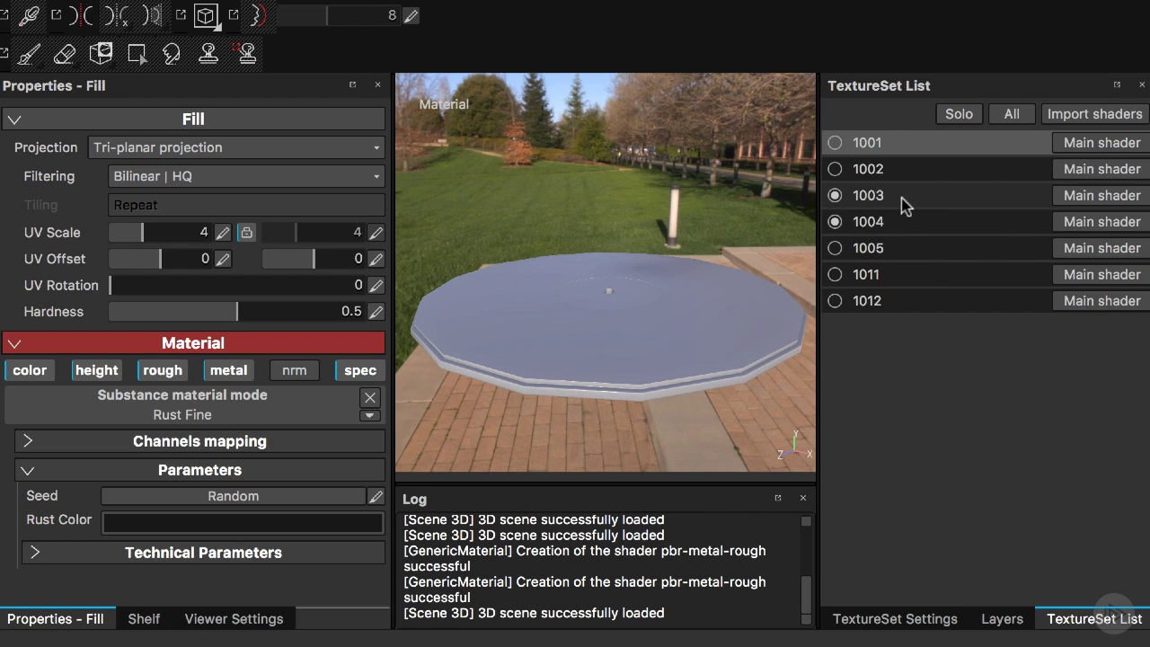
pyautogui.click(836, 196)
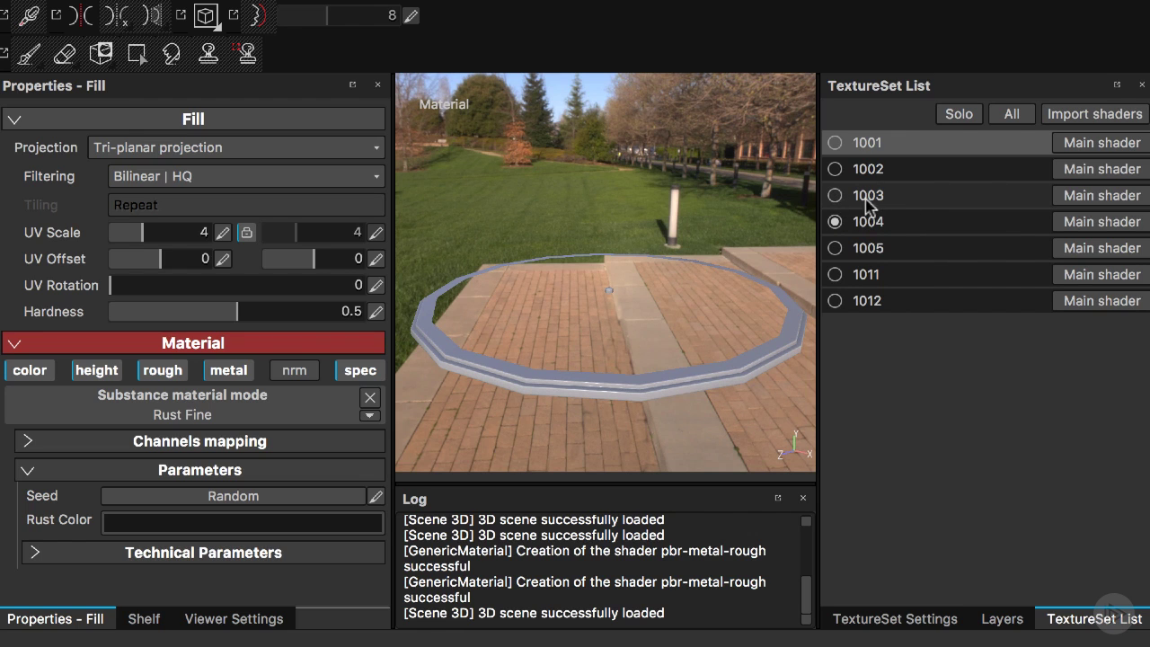
# Select texture set 1004, search the smart materials for "silver", and add Silver Armor beneath Layer 1.
pyautogui.press('1')
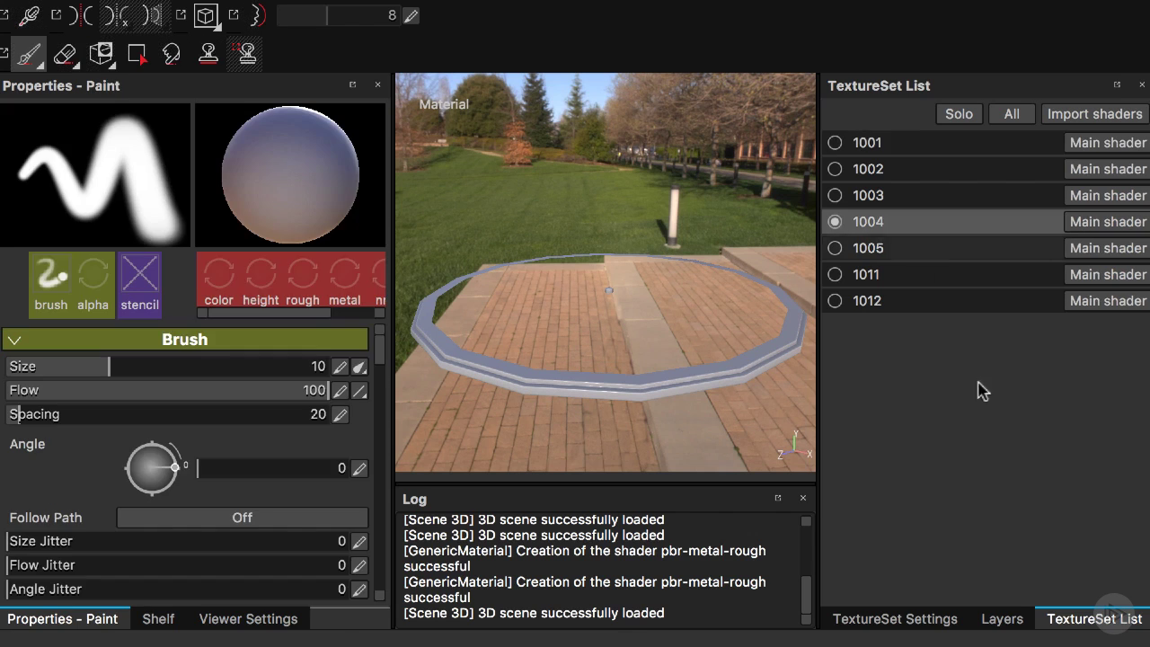
pyautogui.click(999, 618)
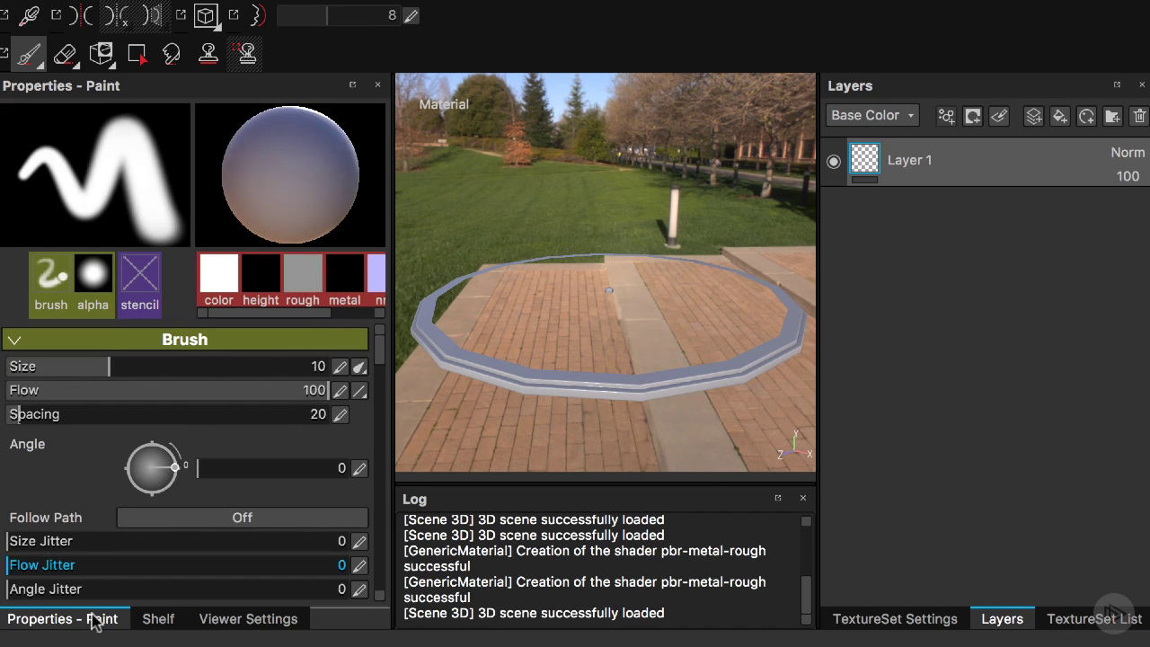
pyautogui.click(157, 618)
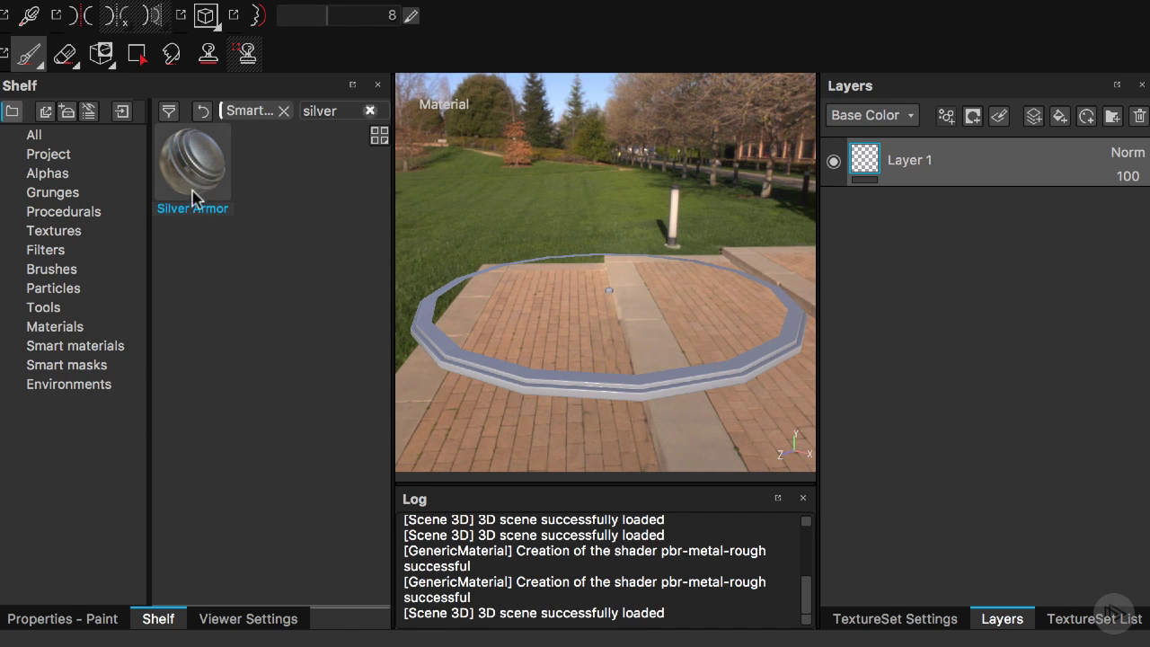
pyautogui.click(369, 110)
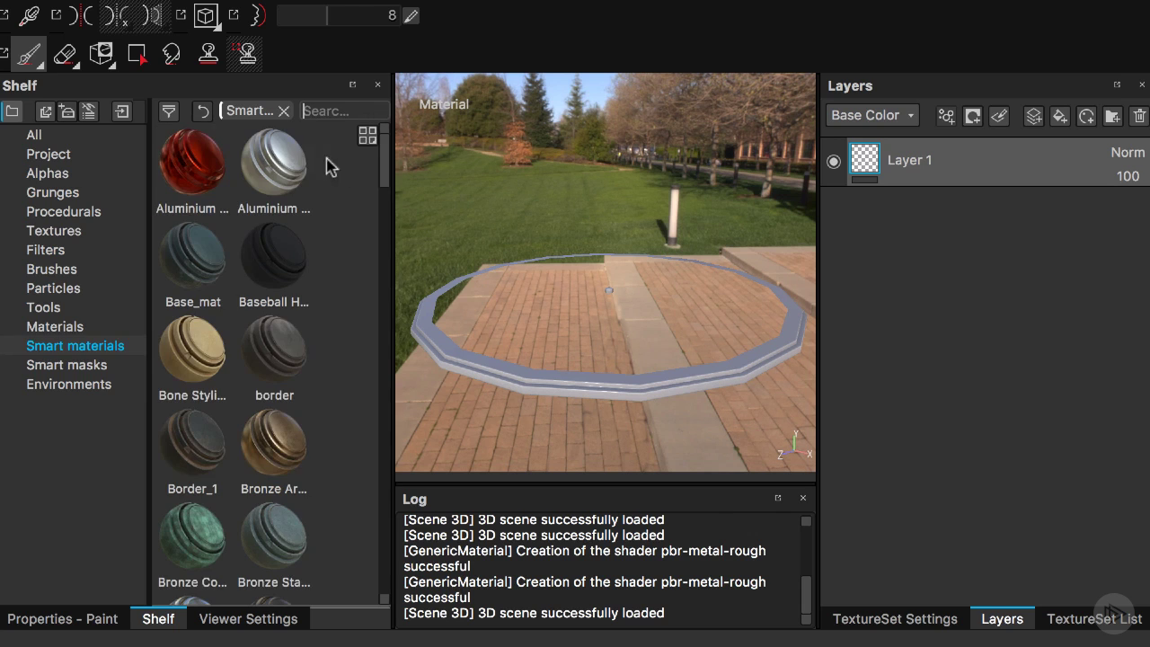
pyautogui.write('silver')
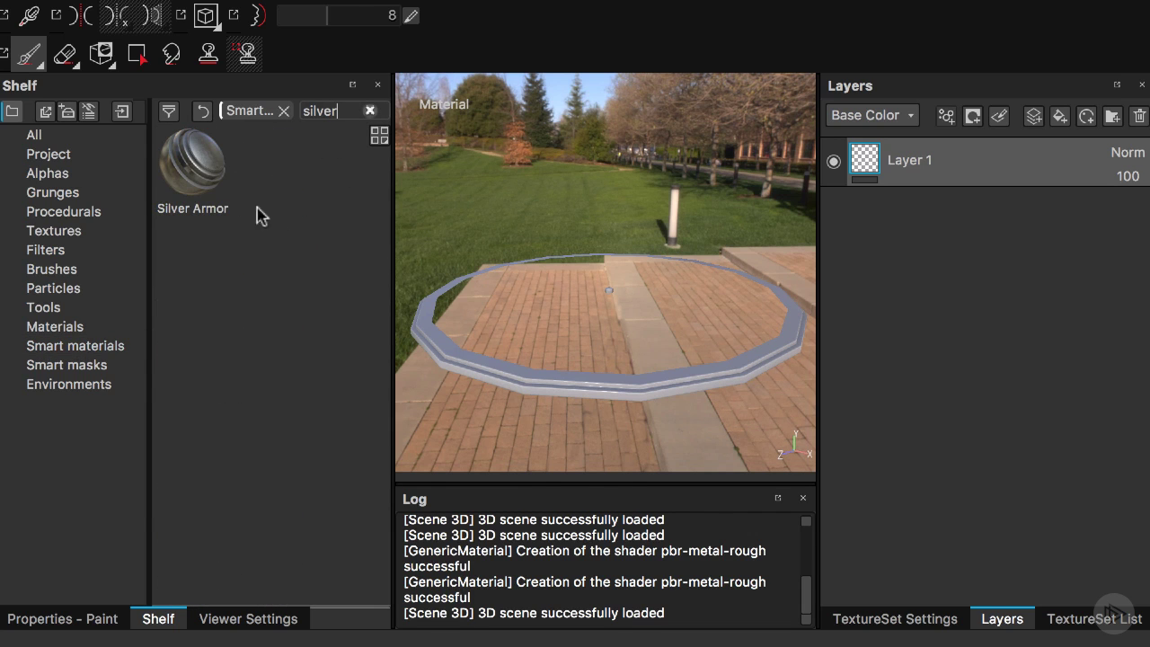
pyautogui.moveTo(193, 168); pyautogui.dragTo(1062, 285)
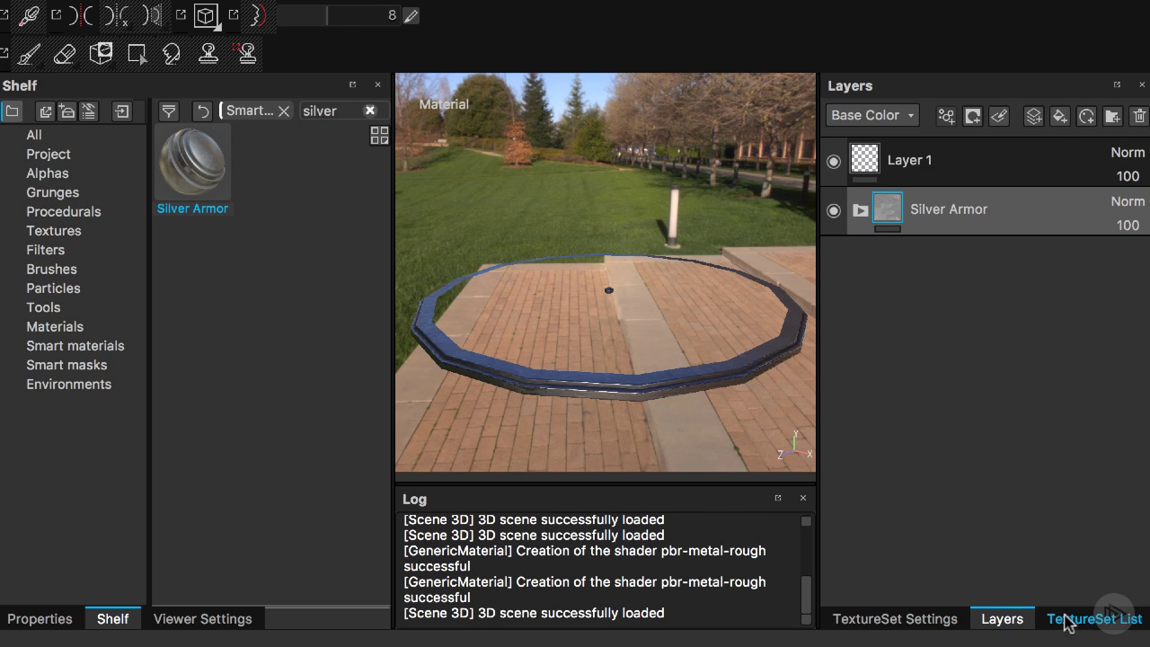
# Show and select texture set 1003, and add a fill effect to its Layer 1.
pyautogui.click(1064, 619)
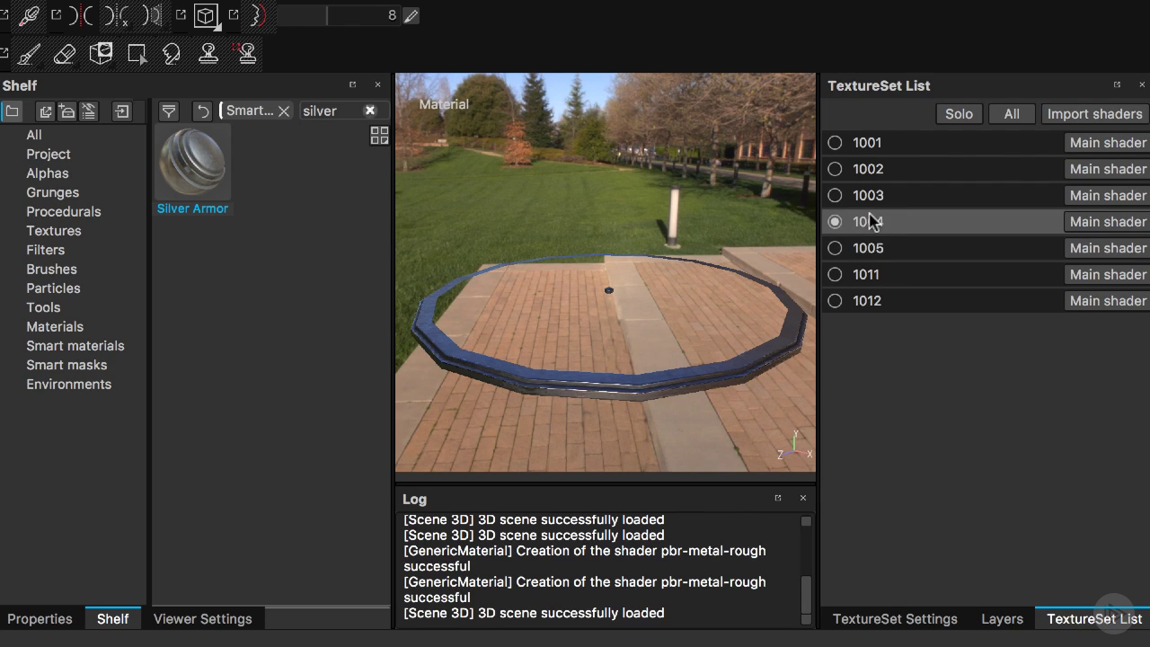
pyautogui.click(834, 196)
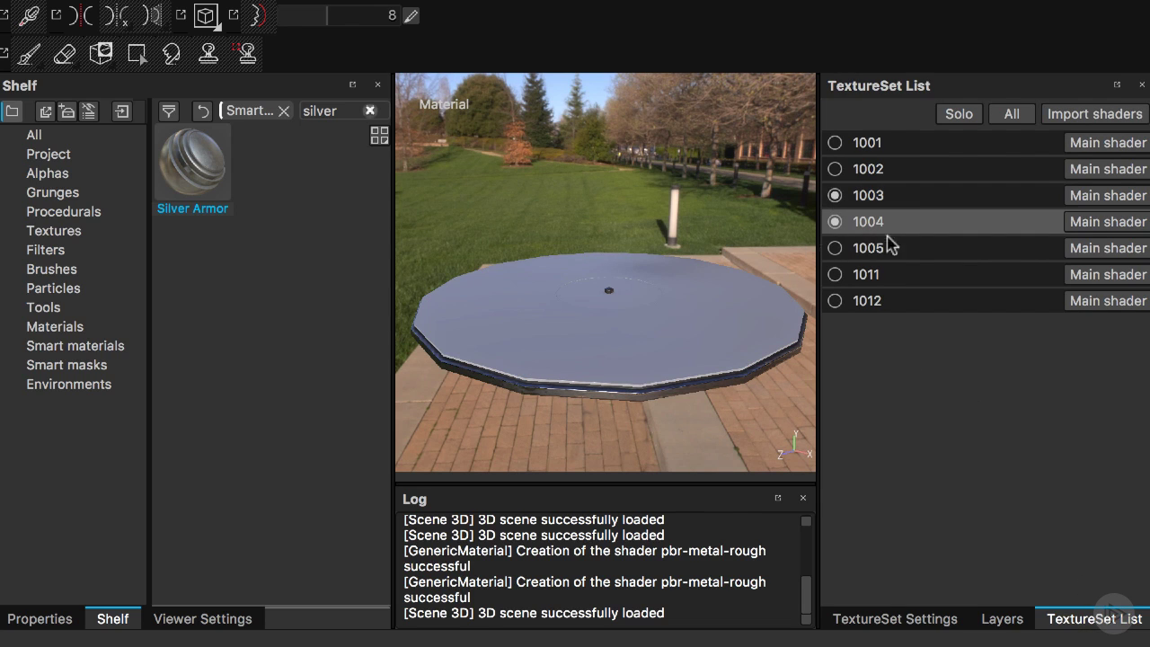
pyautogui.click(883, 197)
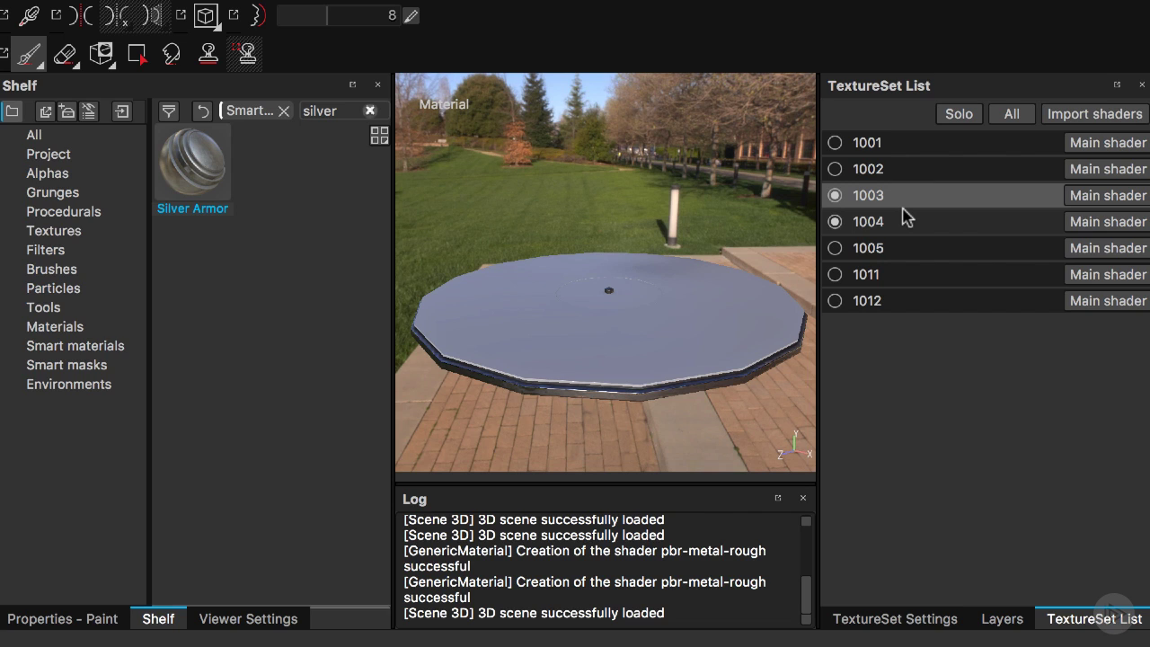
pyautogui.click(999, 620)
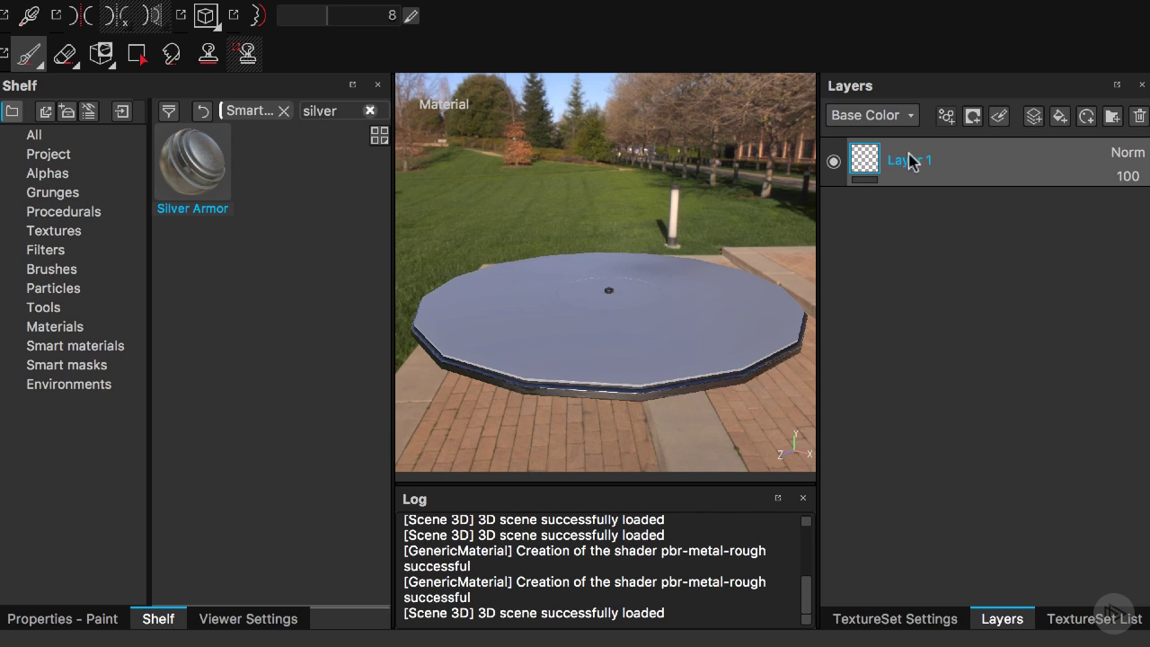
pyautogui.click(945, 117)
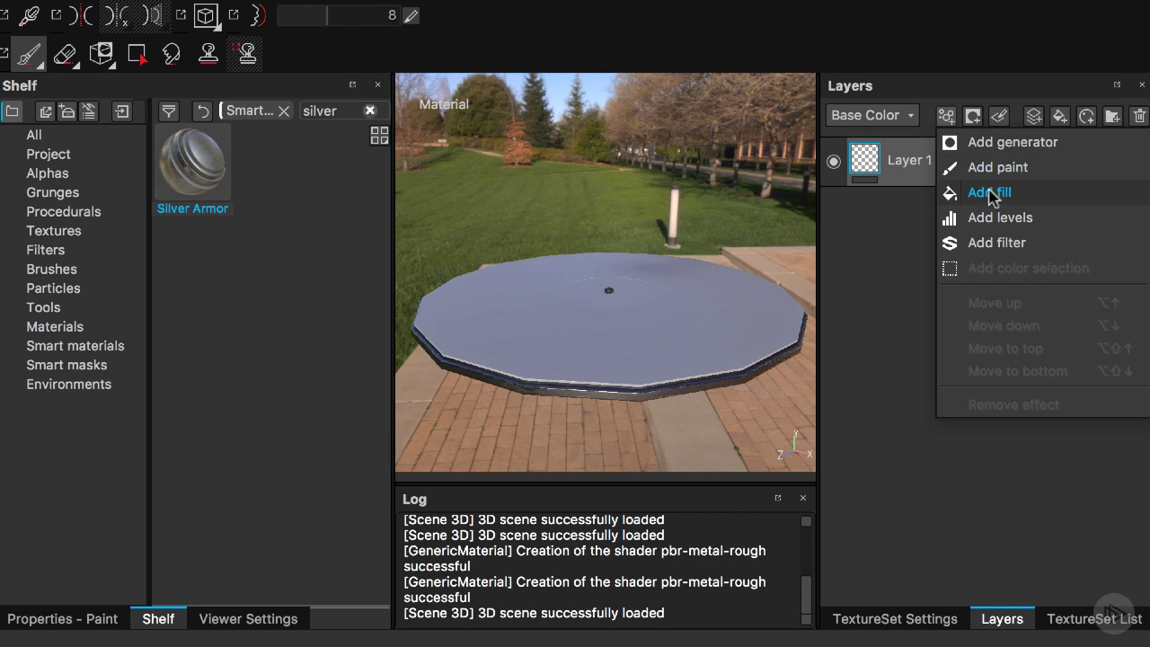
pyautogui.click(992, 193)
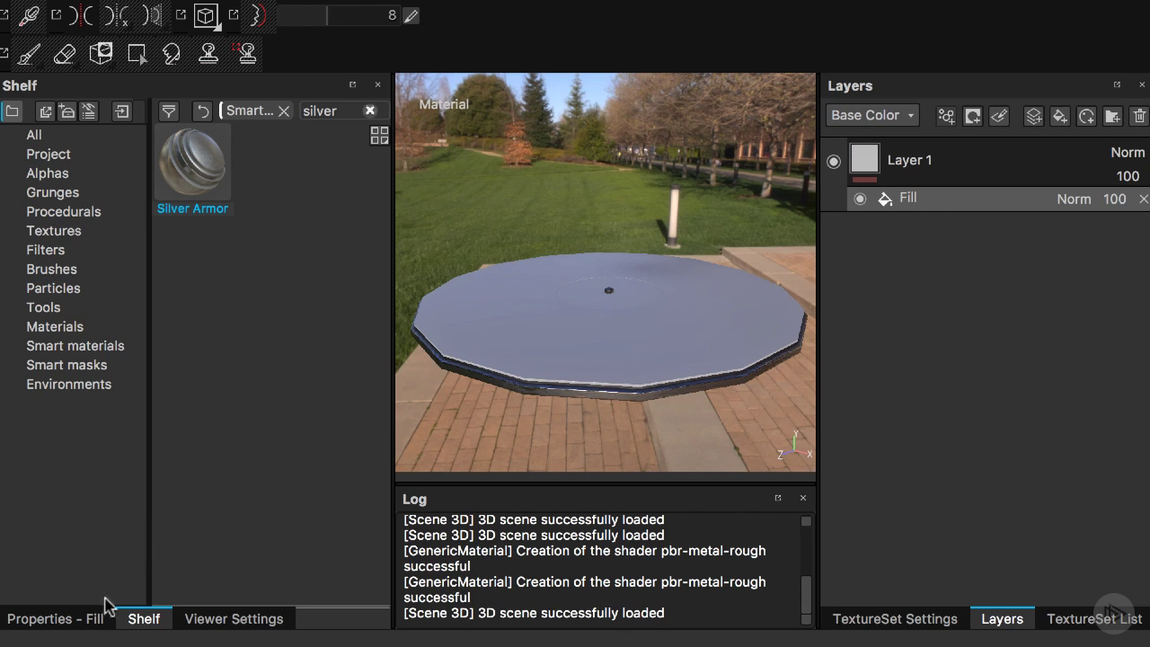
# Set the fill's base color to a near-black grey with R, G and B at 0.017.
pyautogui.click(77, 616)
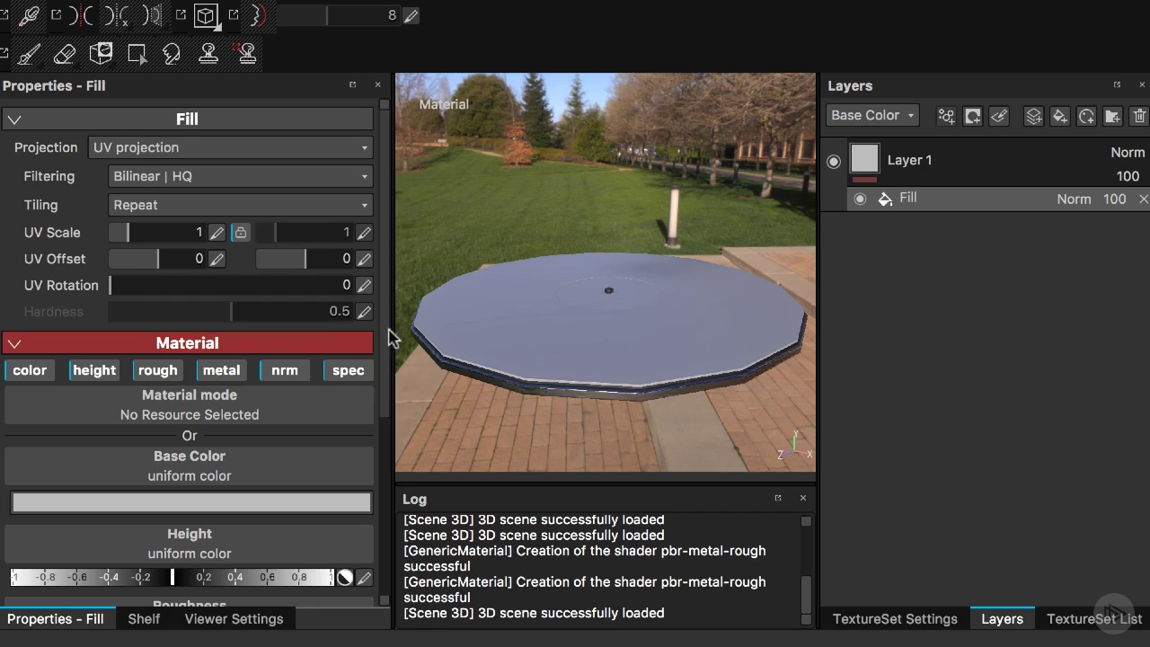
pyautogui.moveTo(388, 337); pyautogui.dragTo(372, 491)
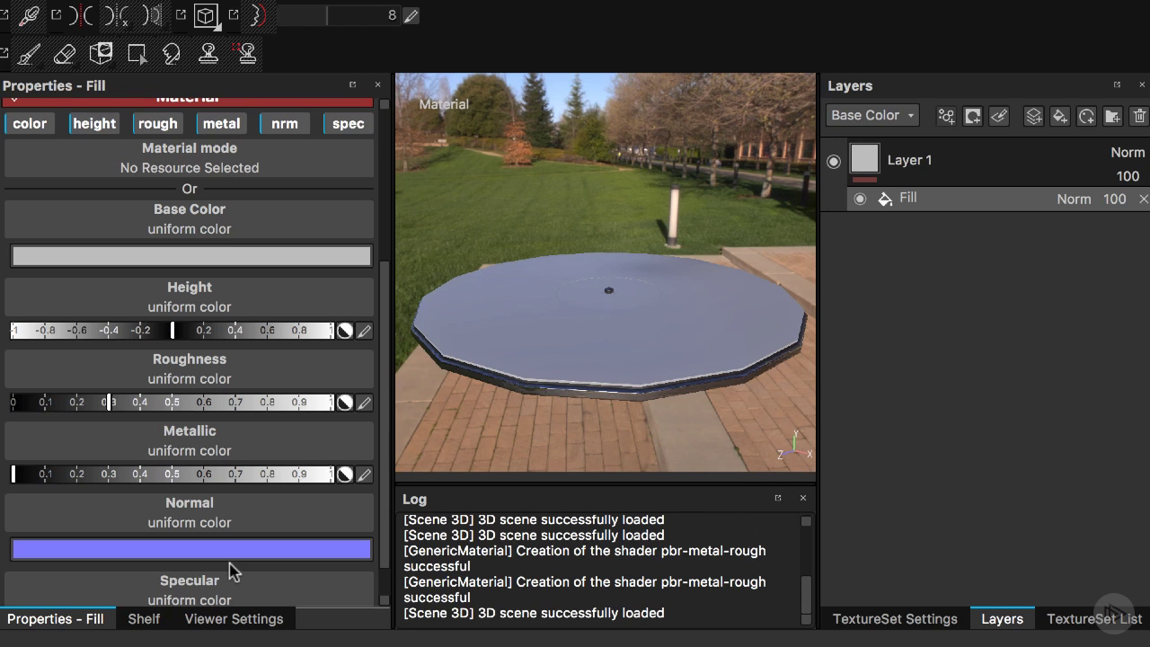
pyautogui.click(260, 257)
pyautogui.moveTo(253, 601); pyautogui.dragTo(390, 175)
pyautogui.click(187, 371)
pyautogui.moveTo(187, 371); pyautogui.dragTo(192, 379)
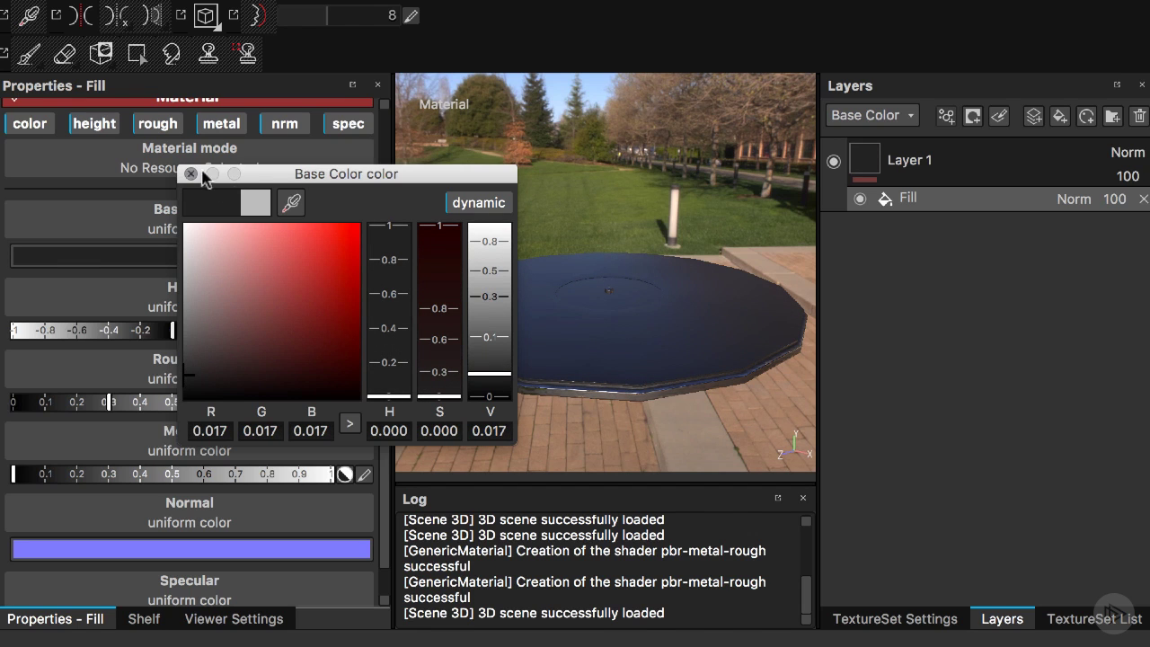
pyautogui.click(189, 174)
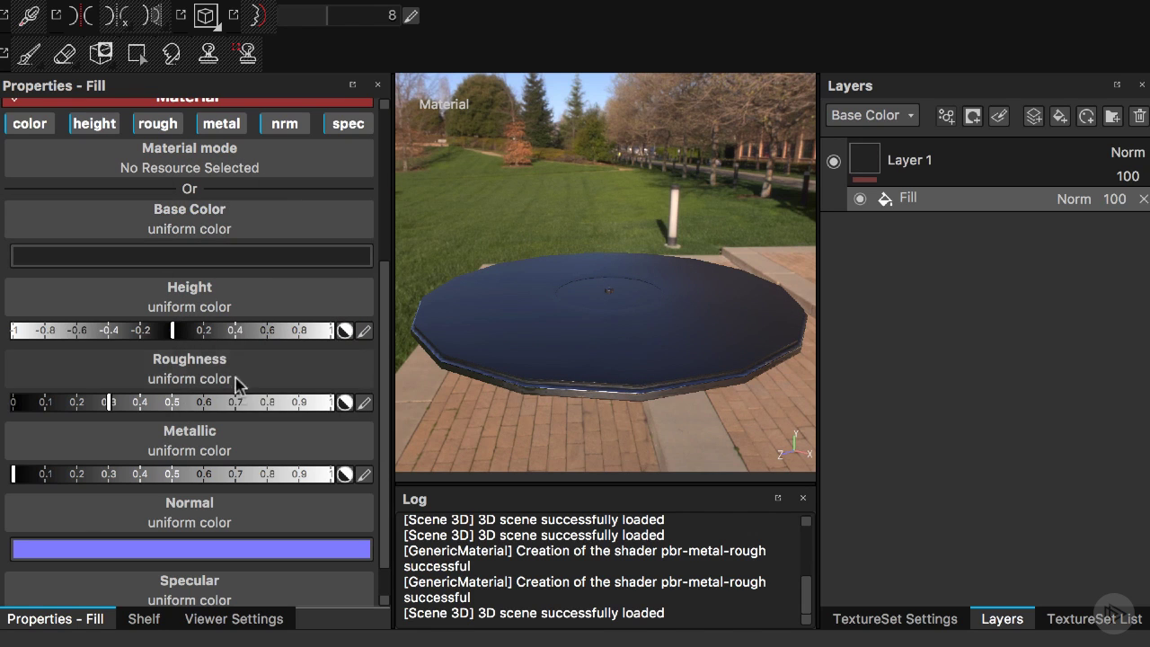
# Set the fill's roughness to 0.1 for a glossier disc surface.
pyautogui.click(364, 404)
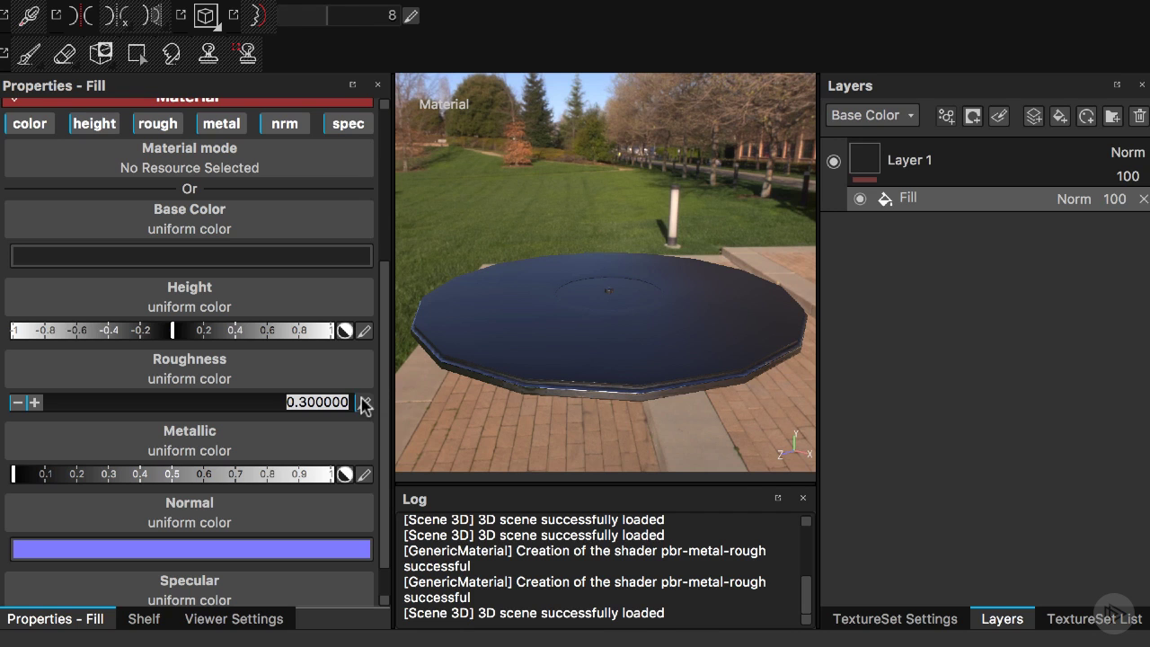
pyautogui.write('0.1')
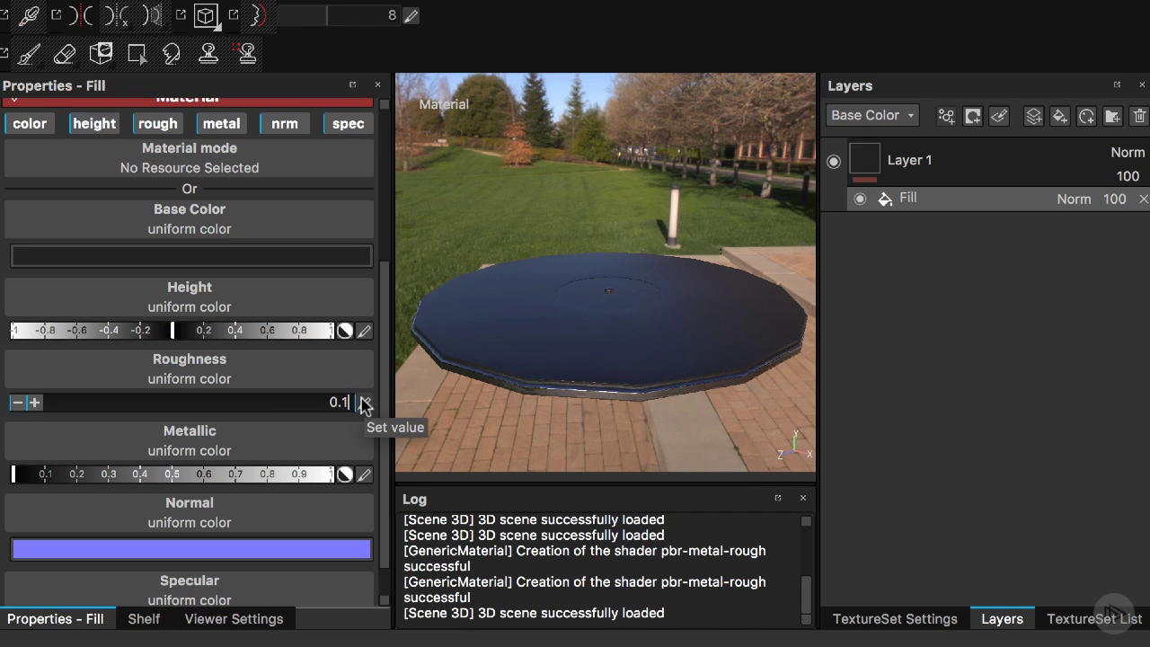
pyautogui.click(364, 403)
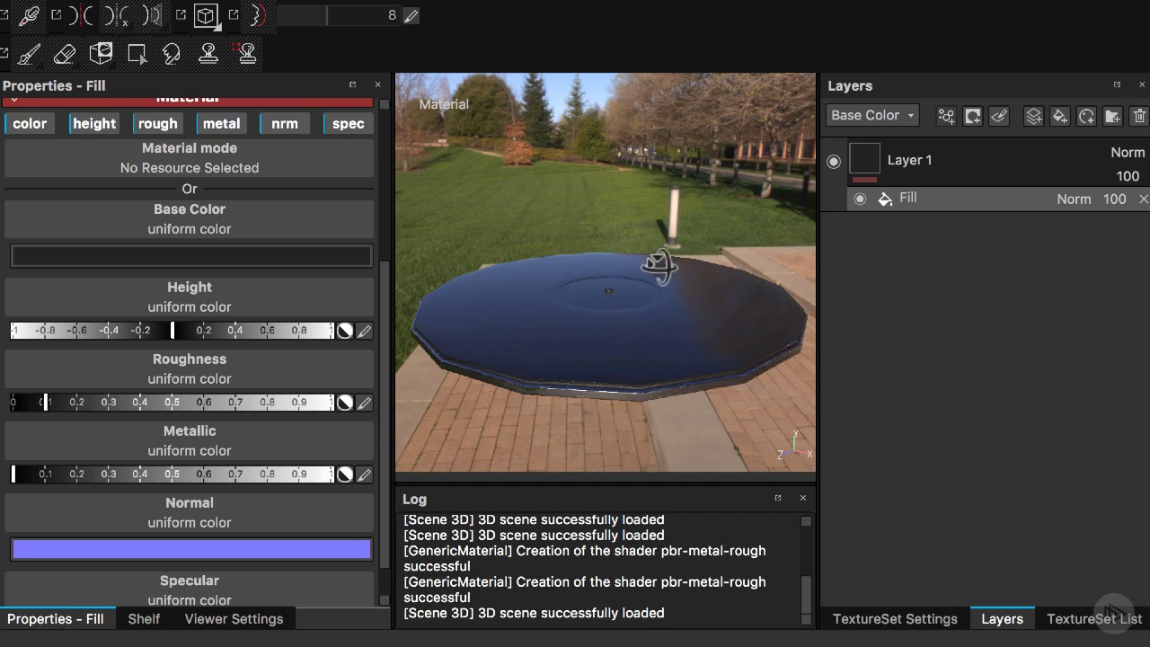
pyautogui.moveTo(660, 267)
pyautogui.keyDown('alt'); pyautogui.mouseDown()
pyautogui.moveTo(675, 265)
pyautogui.moveTo(661, 265)
pyautogui.mouseUp(); pyautogui.keyUp('alt')
pyautogui.scroll(-2, 679, 271)
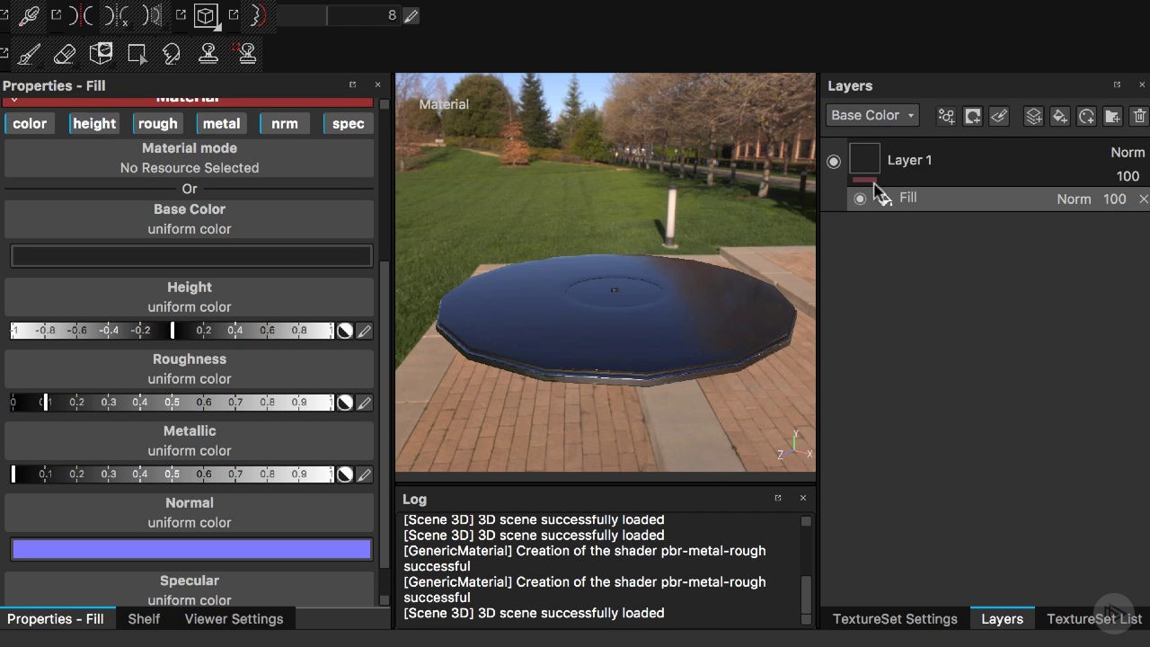
# Rename Layer 1 of texture set 1003 as "base".
pyautogui.doubleClick(909, 162)
pyautogui.write('bas')
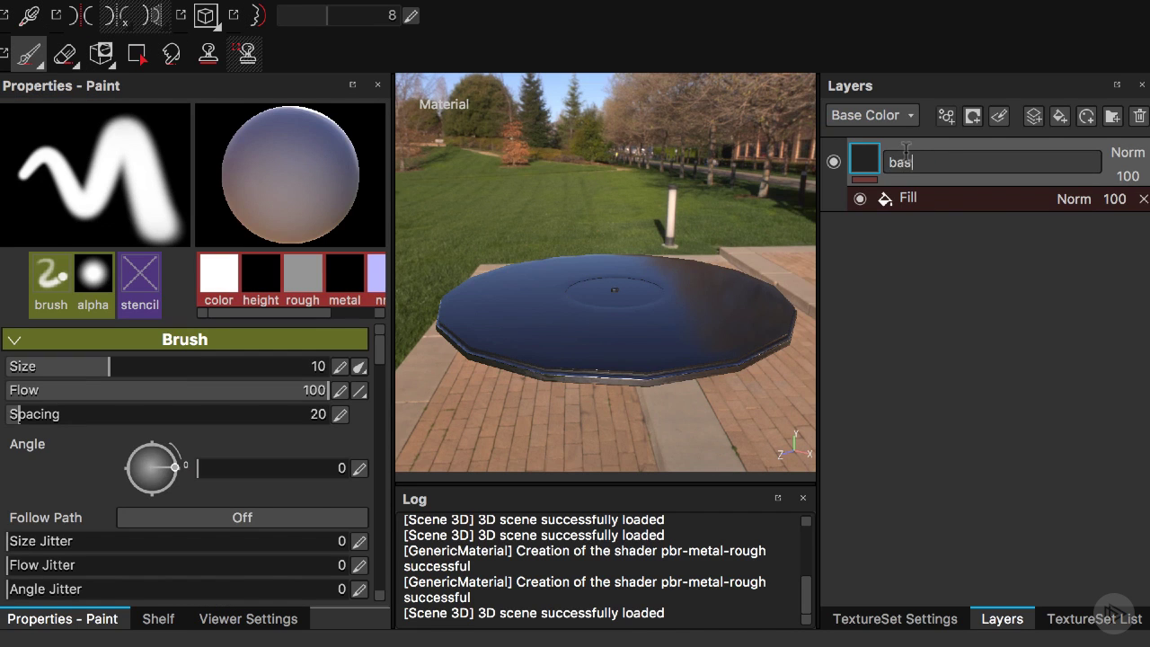
pyautogui.press('Tab')
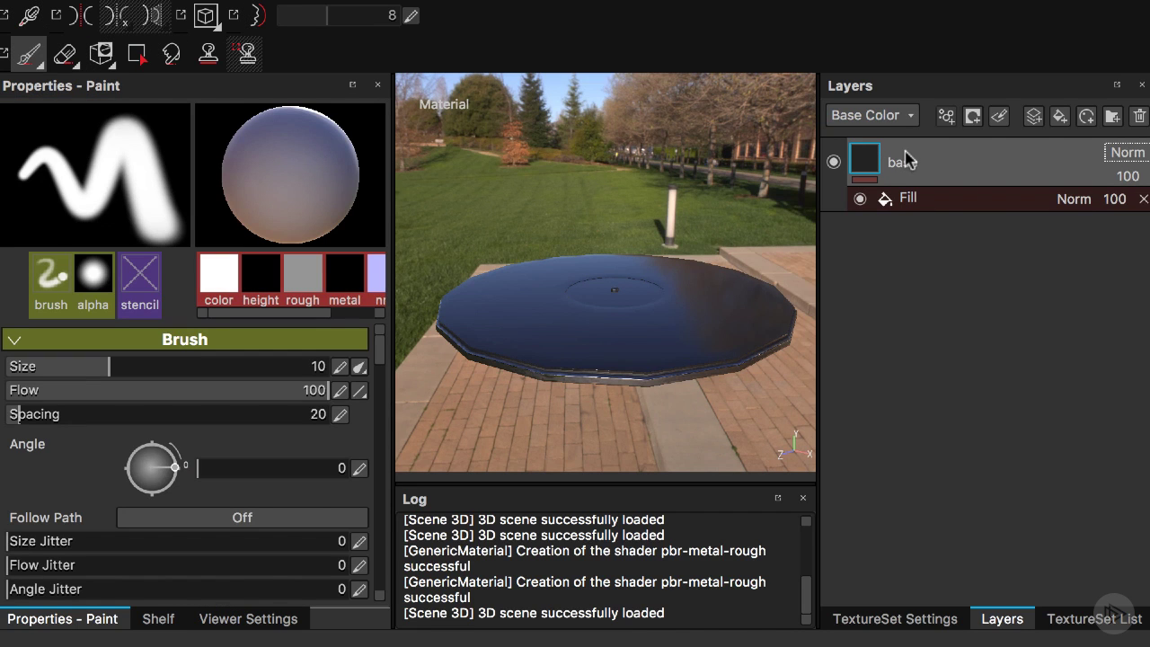
# Duplicate the base layer together with its fill and rename the upper copy as "stripes".
pyautogui.click(869, 156)
pyautogui.moveTo(875, 165); pyautogui.dragTo(871, 162)
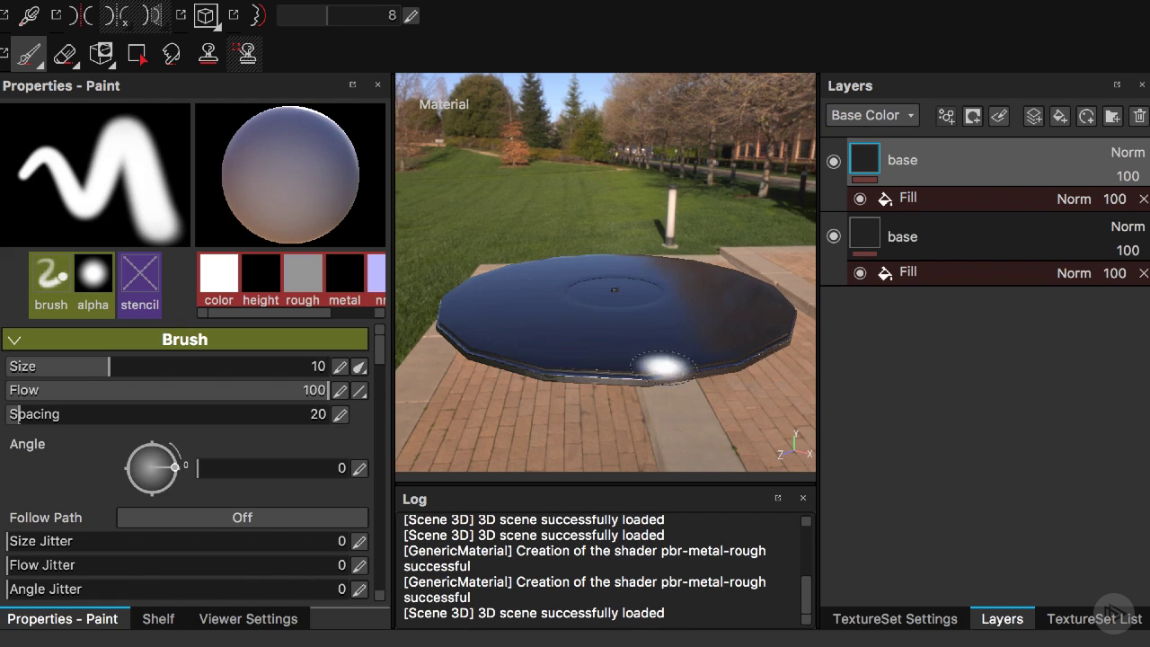
pyautogui.doubleClick(901, 164)
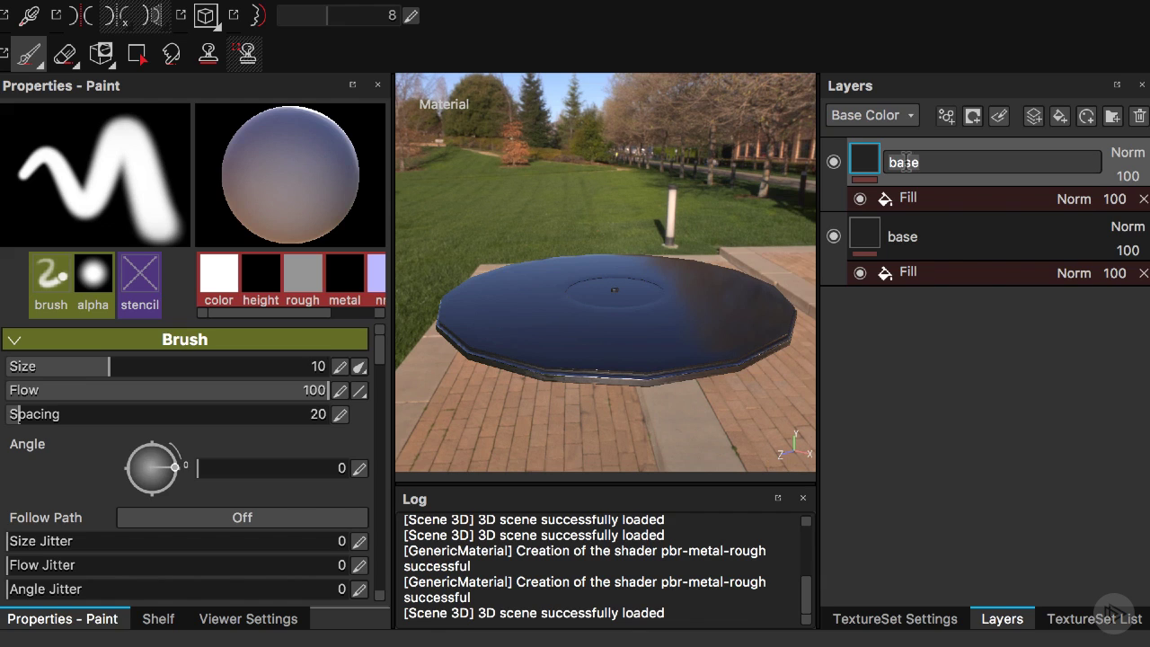
pyautogui.write('stripes')
pyautogui.press('Tab')
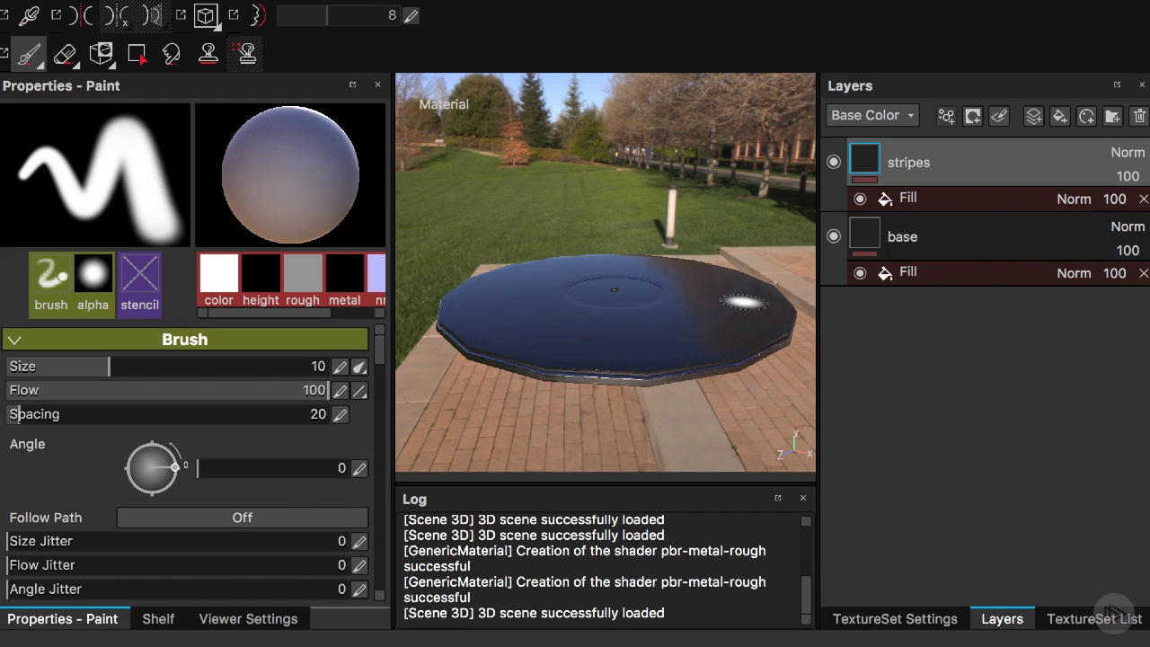
# Assign the Stripes procedural texture to the roughness channel of the stripes layer's fill, searching for "str".
pyautogui.click(909, 200)
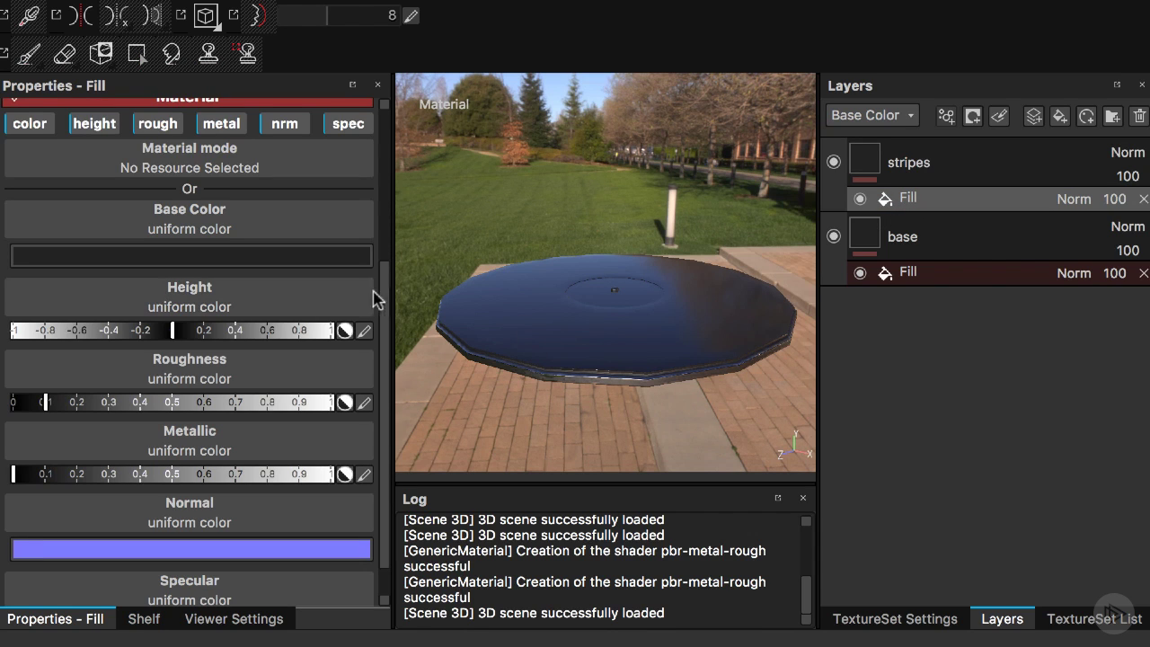
pyautogui.scroll(-1, 377, 333)
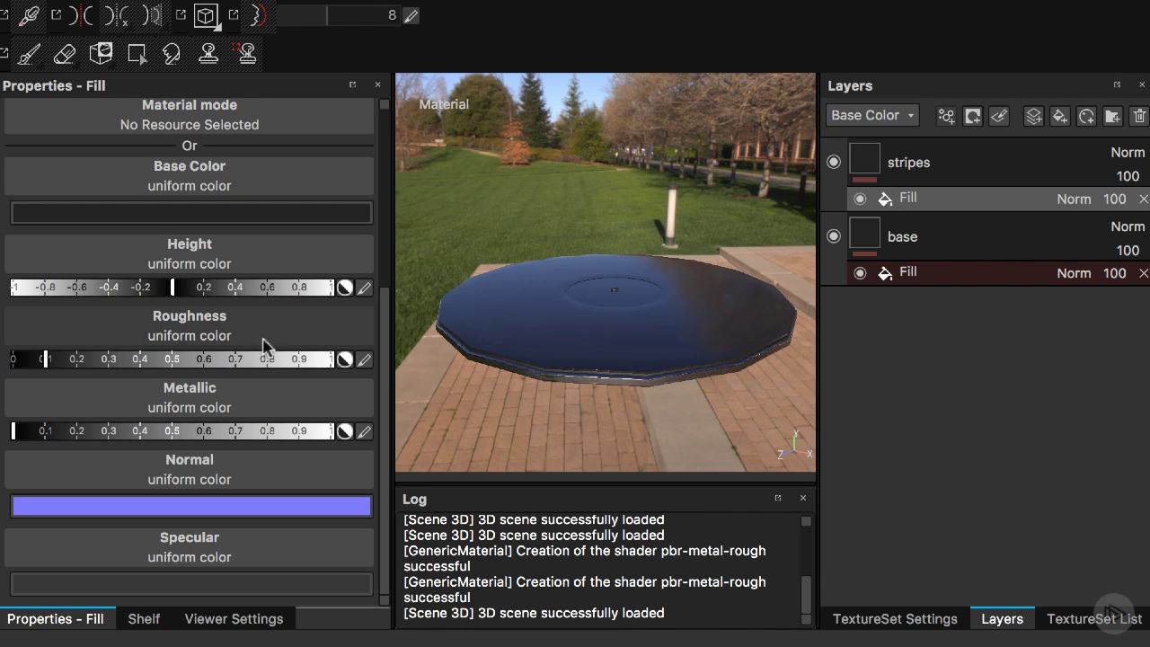
pyautogui.click(224, 333)
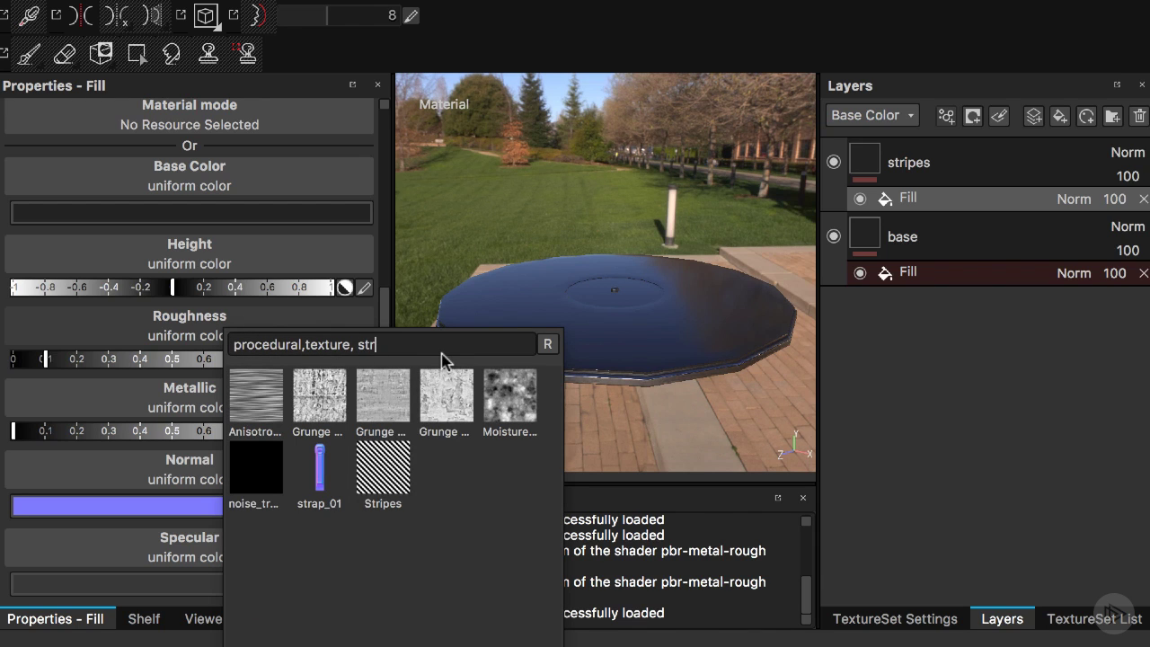
pyautogui.click(382, 476)
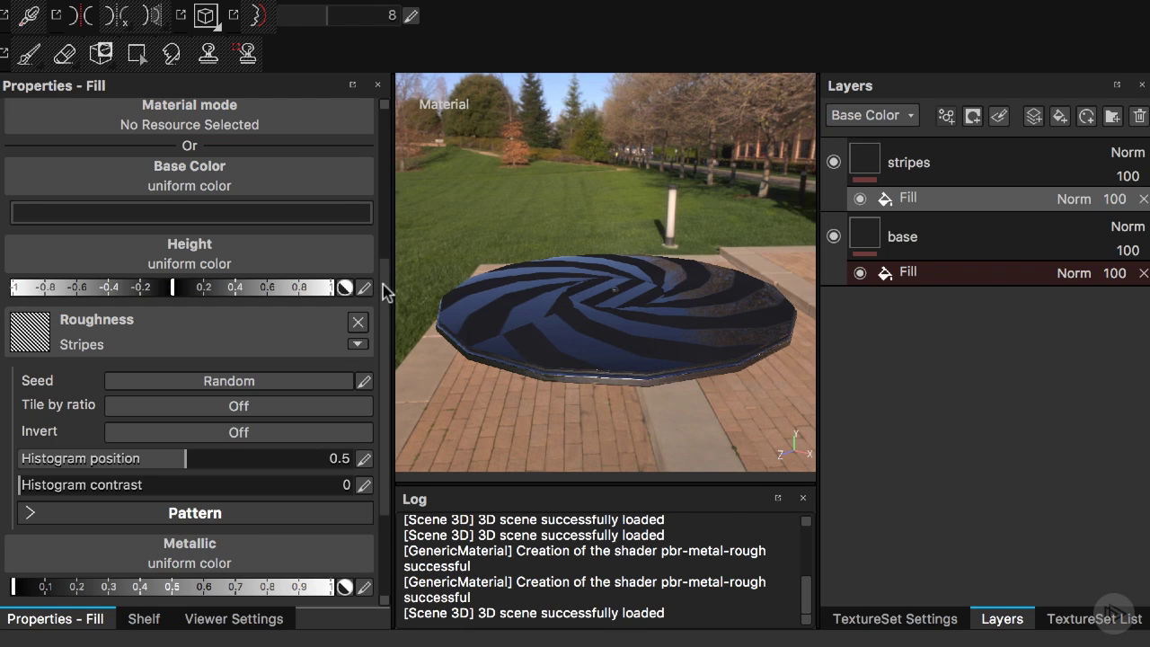
# Set the UV rotation of the stripes layer's fill to 45.
pyautogui.moveTo(382, 292); pyautogui.dragTo(384, 143)
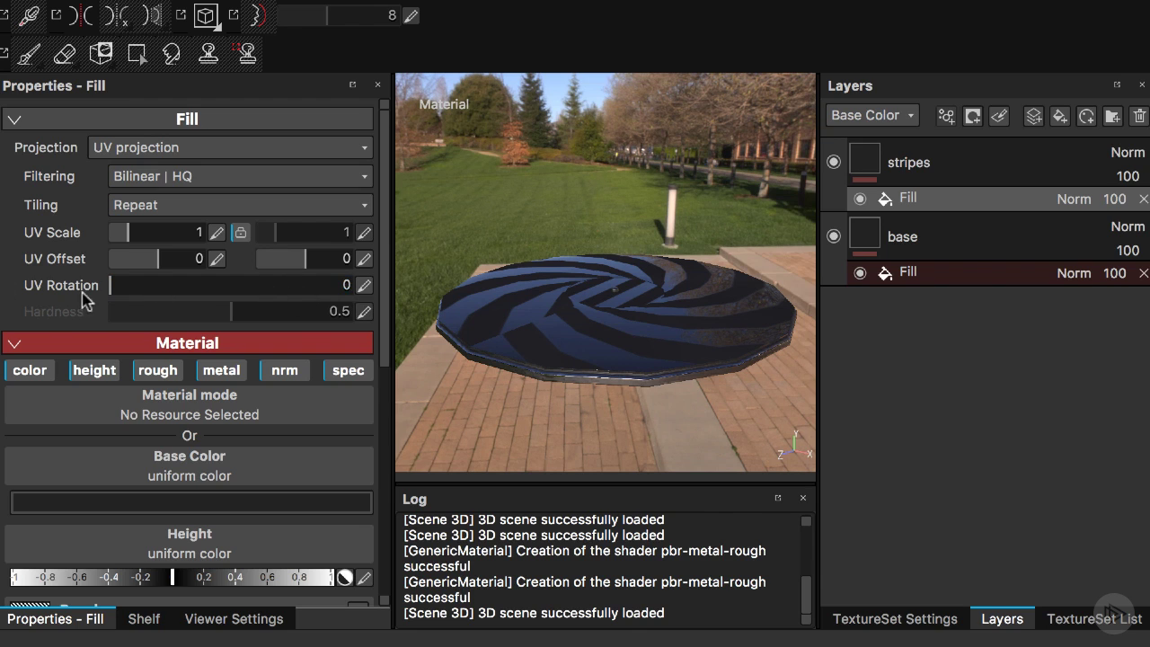
pyautogui.click(347, 285)
pyautogui.write('45')
pyautogui.press('Return')
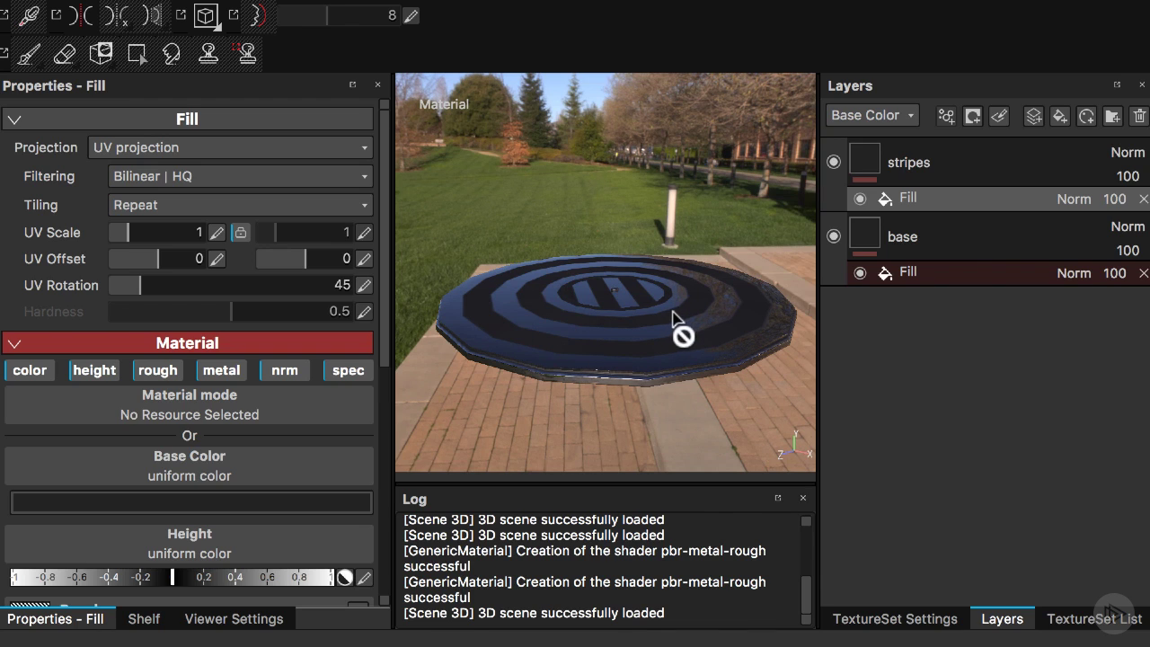
# Set the UV scale of the stripes layer's fill to 15.
pyautogui.click(216, 233)
pyautogui.write('1')
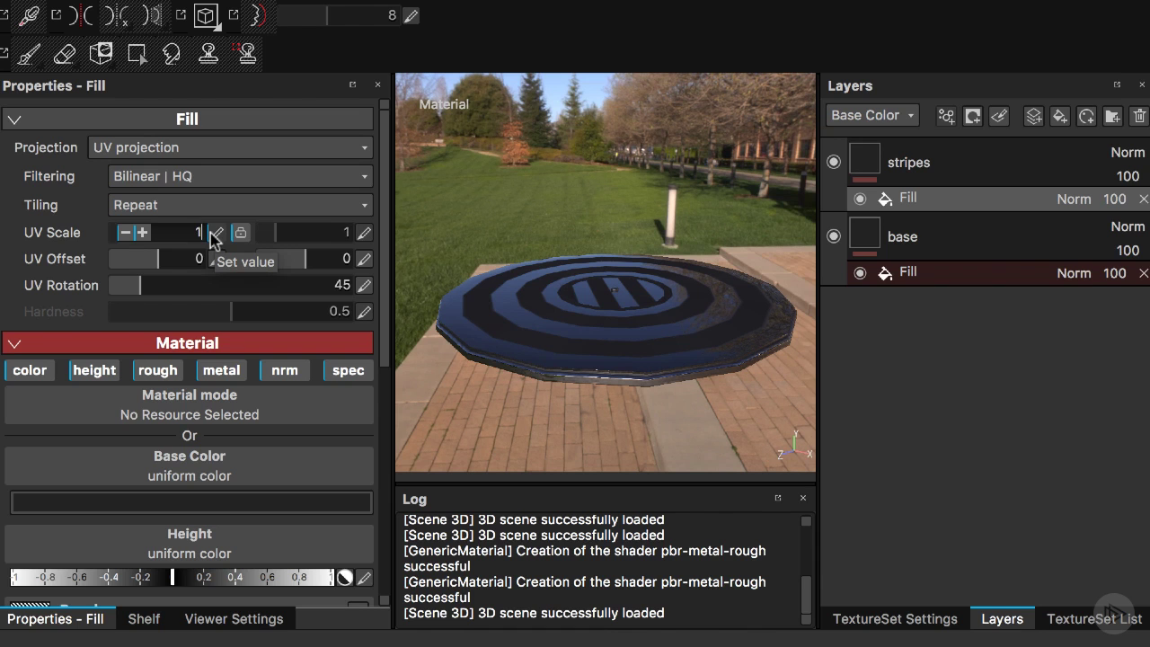
pyautogui.press('Return')
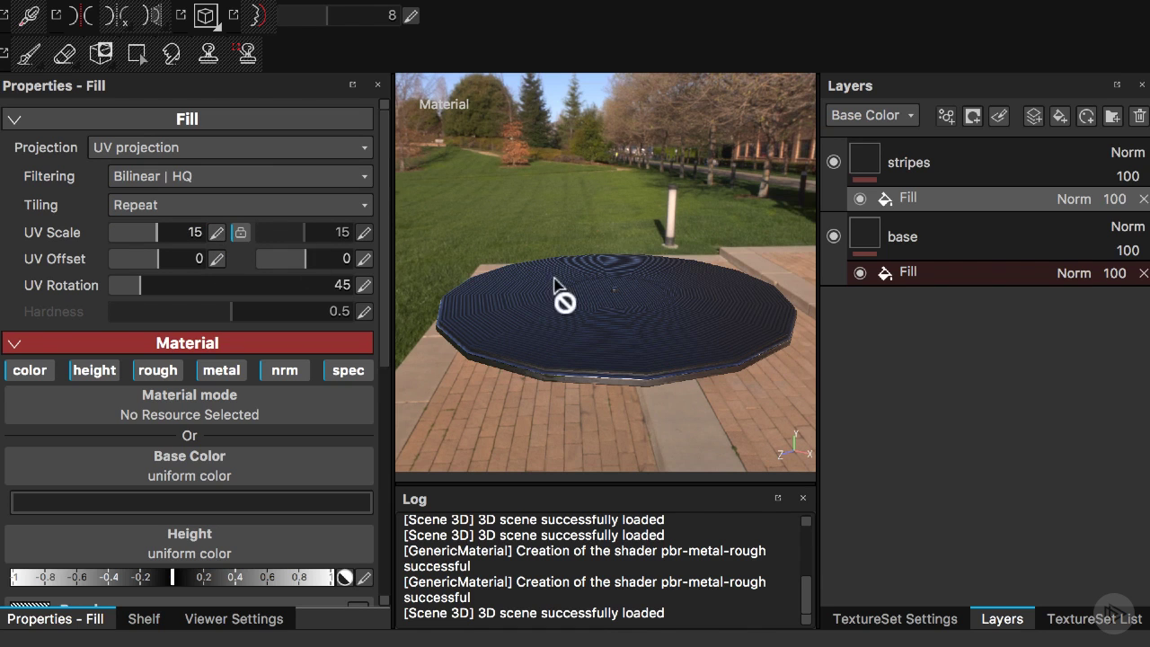
pyautogui.keyDown('alt'); pyautogui.moveTo(667, 363); pyautogui.dragTo(513, 300); pyautogui.keyUp('alt')
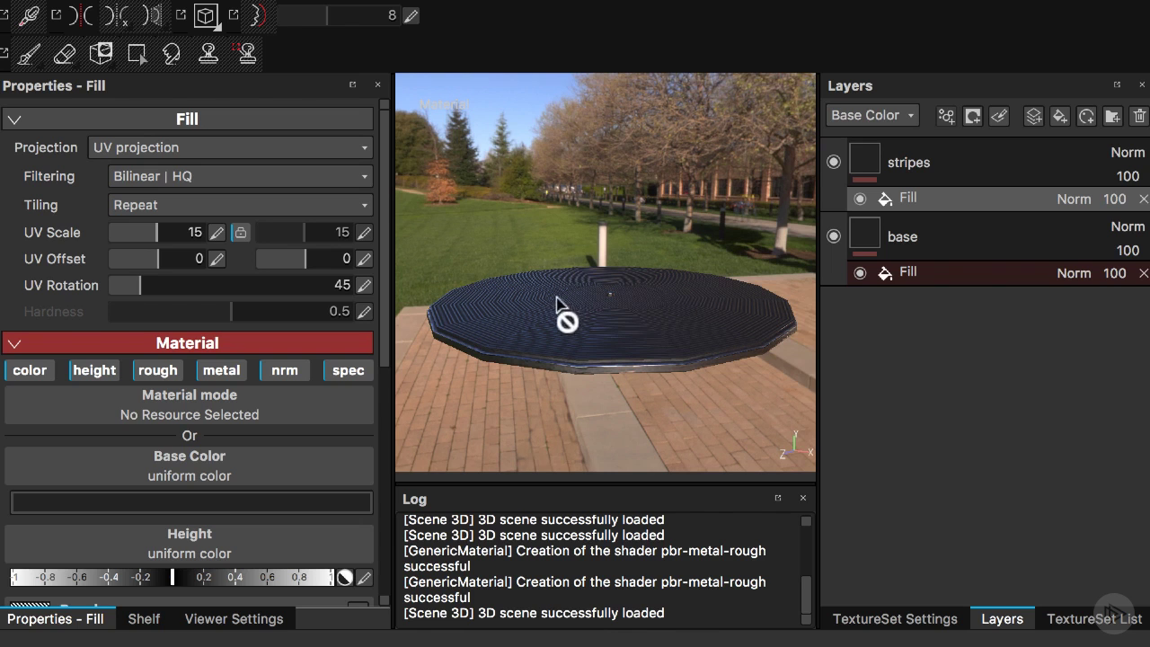
pyautogui.moveTo(674, 334)
pyautogui.keyDown('alt'); pyautogui.mouseDown()
pyautogui.moveTo(667, 306)
pyautogui.moveTo(663, 318)
pyautogui.mouseUp(); pyautogui.keyUp('alt')
pyautogui.moveTo(662, 318)
pyautogui.keyDown('alt'); pyautogui.mouseDown(button='right')
pyautogui.moveTo(652, 326)
pyautogui.moveTo(674, 331)
pyautogui.mouseUp(button='right'); pyautogui.keyUp('alt')
pyautogui.moveTo(673, 330)
pyautogui.keyDown('alt'); pyautogui.mouseDown(button='middle')
pyautogui.moveTo(655, 329)
pyautogui.moveTo(680, 336)
pyautogui.mouseUp(button='middle'); pyautogui.keyUp('alt')
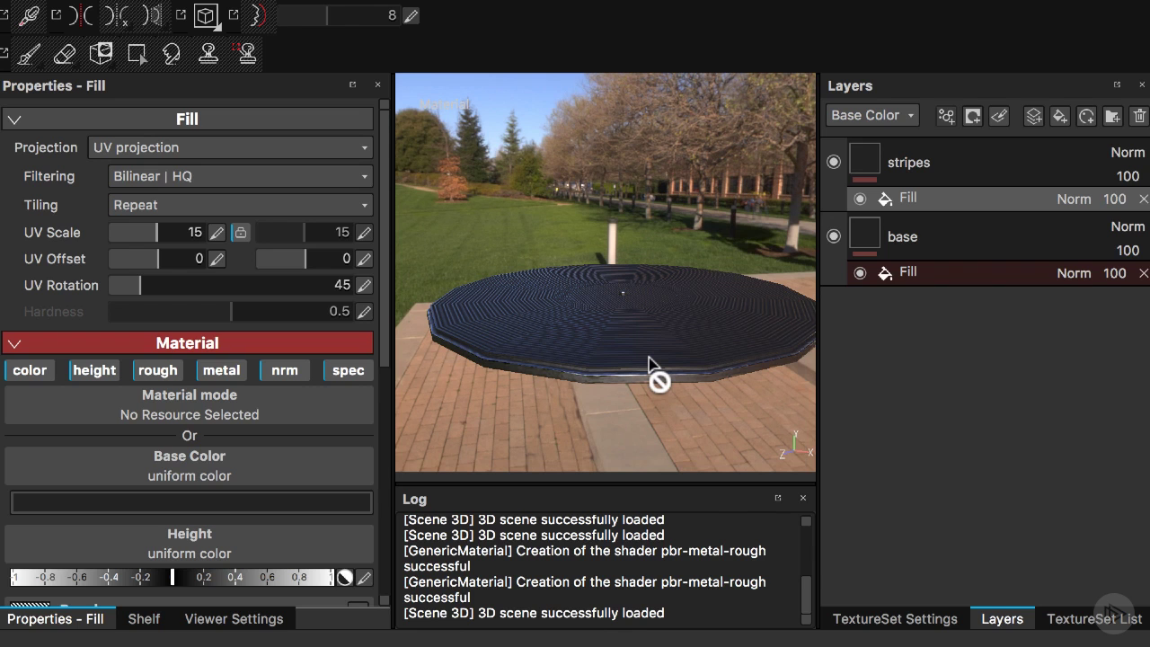
pyautogui.keyDown('alt'); pyautogui.moveTo(647, 365); pyautogui.dragTo(672, 306); pyautogui.keyUp('alt')
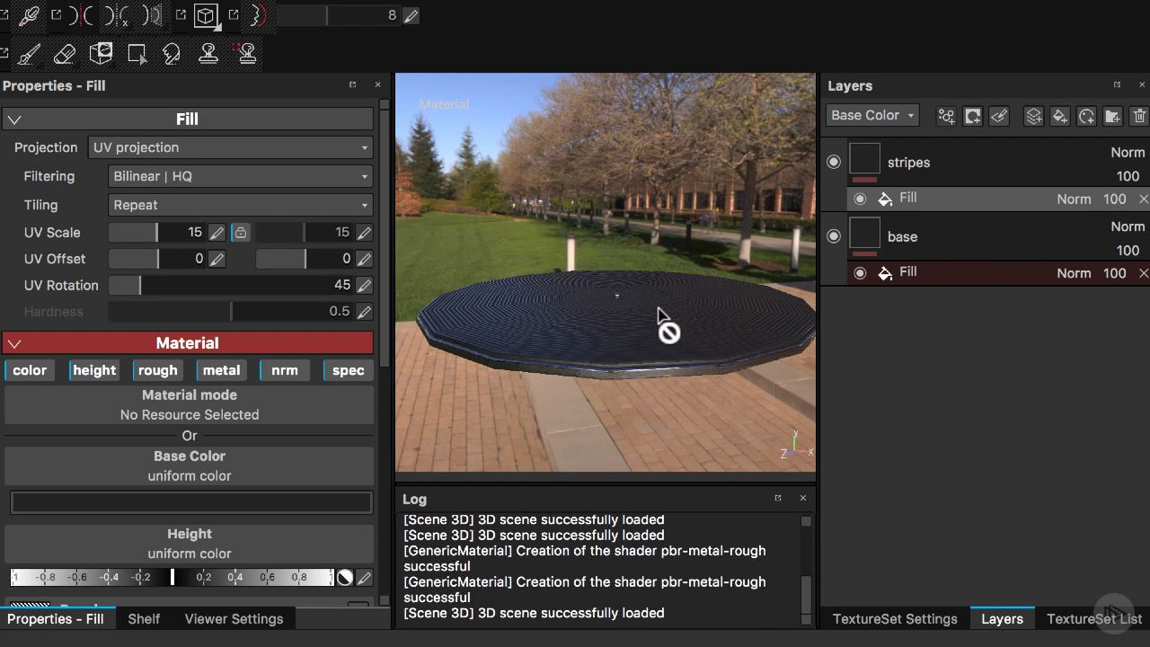
pyautogui.keyDown('alt'); pyautogui.moveTo(656, 307); pyautogui.dragTo(652, 299, button='middle'); pyautogui.keyUp('alt')
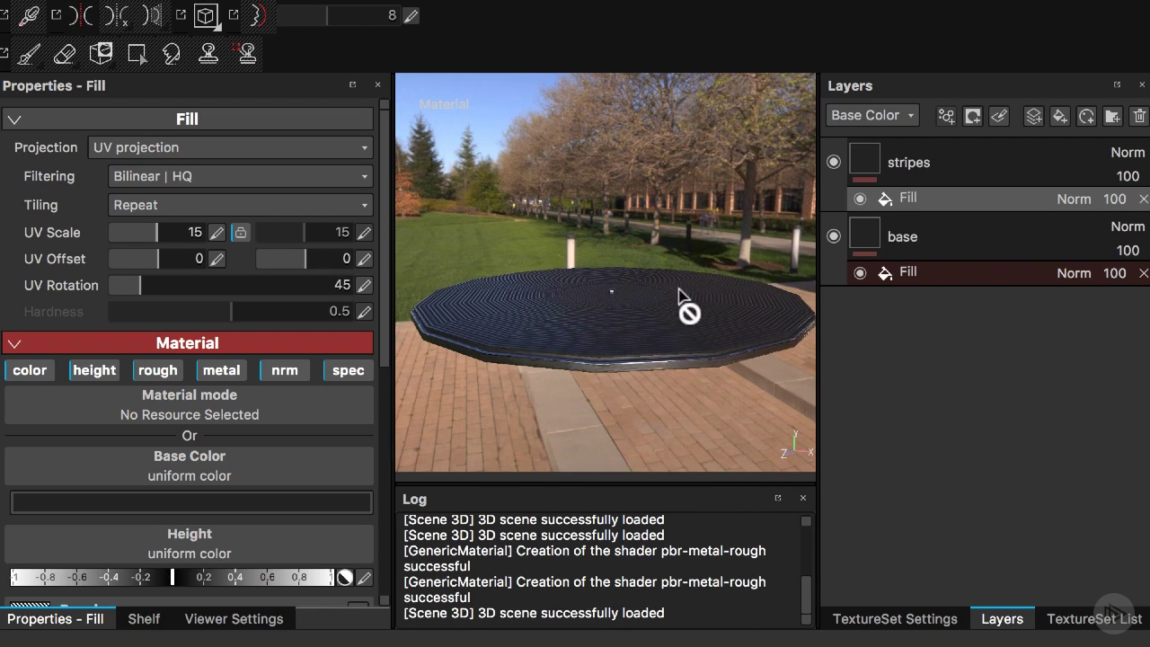
# Add a white mask to the stripes layer.
pyautogui.click(866, 165)
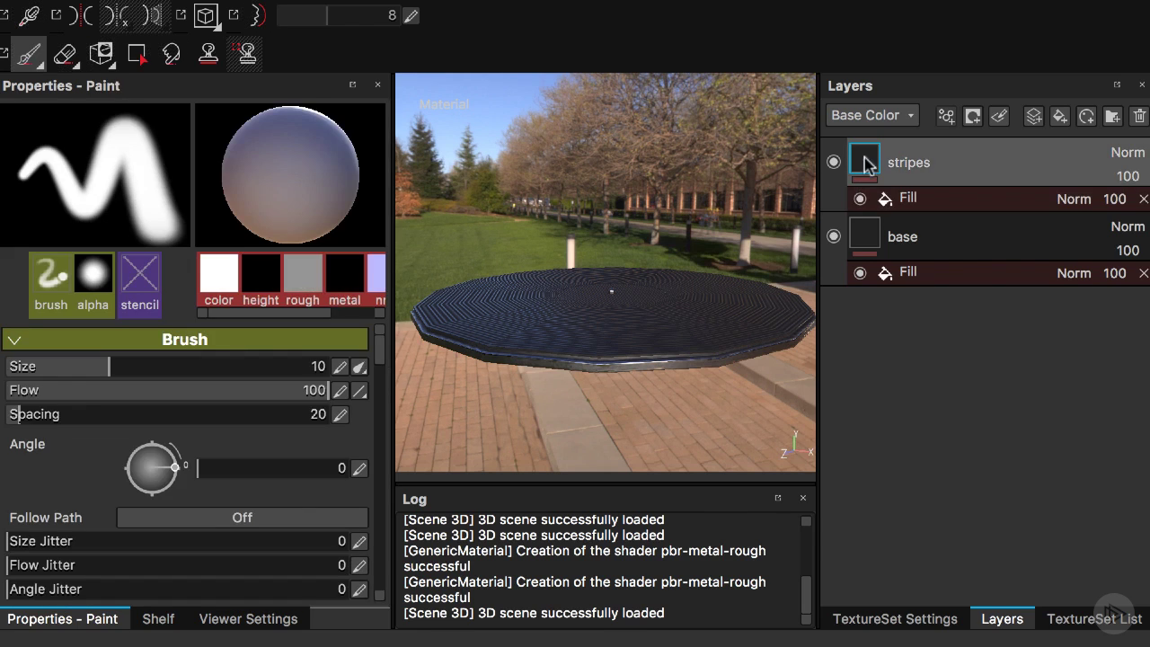
pyautogui.click(970, 120)
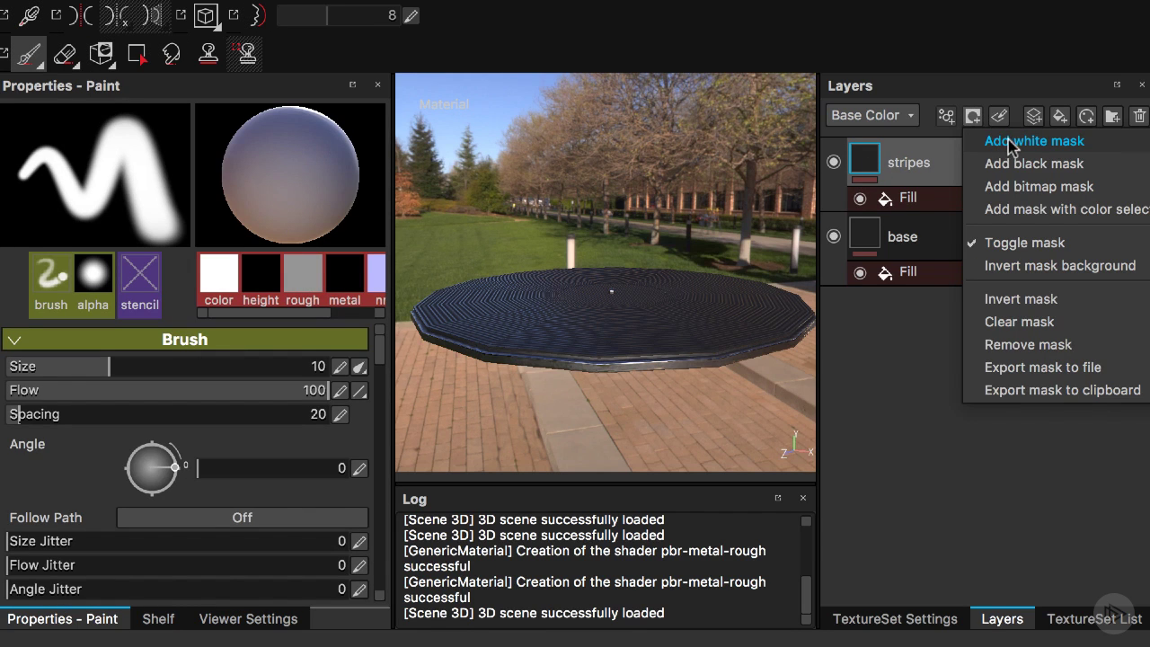
pyautogui.click(1015, 142)
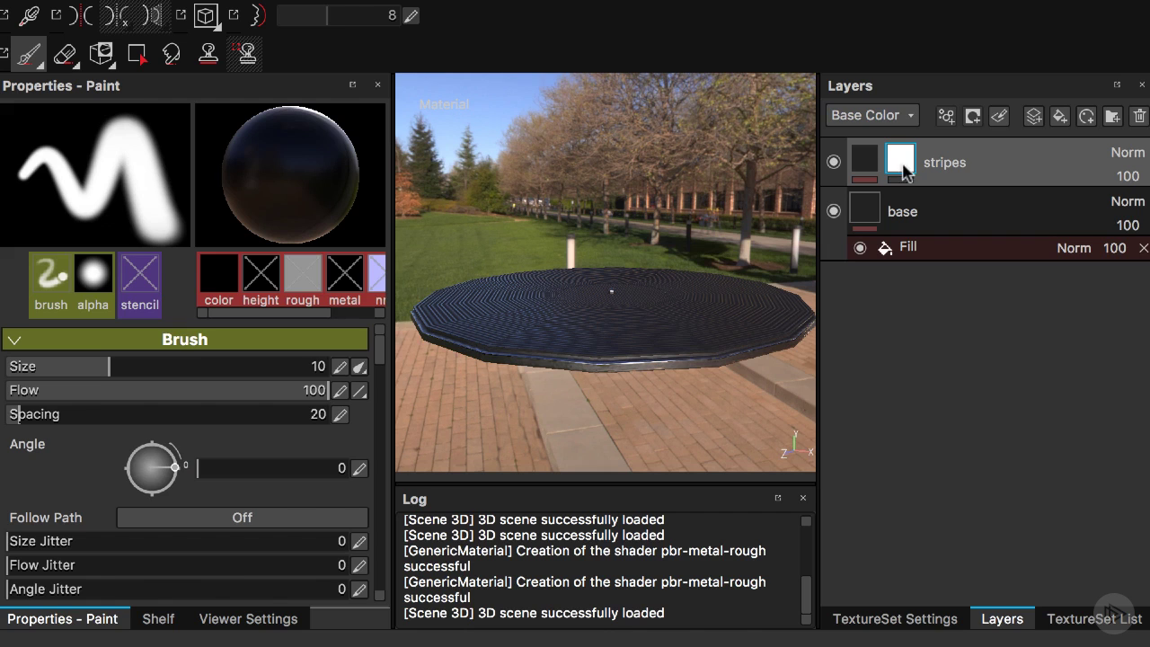
pyautogui.moveTo(892, 174)
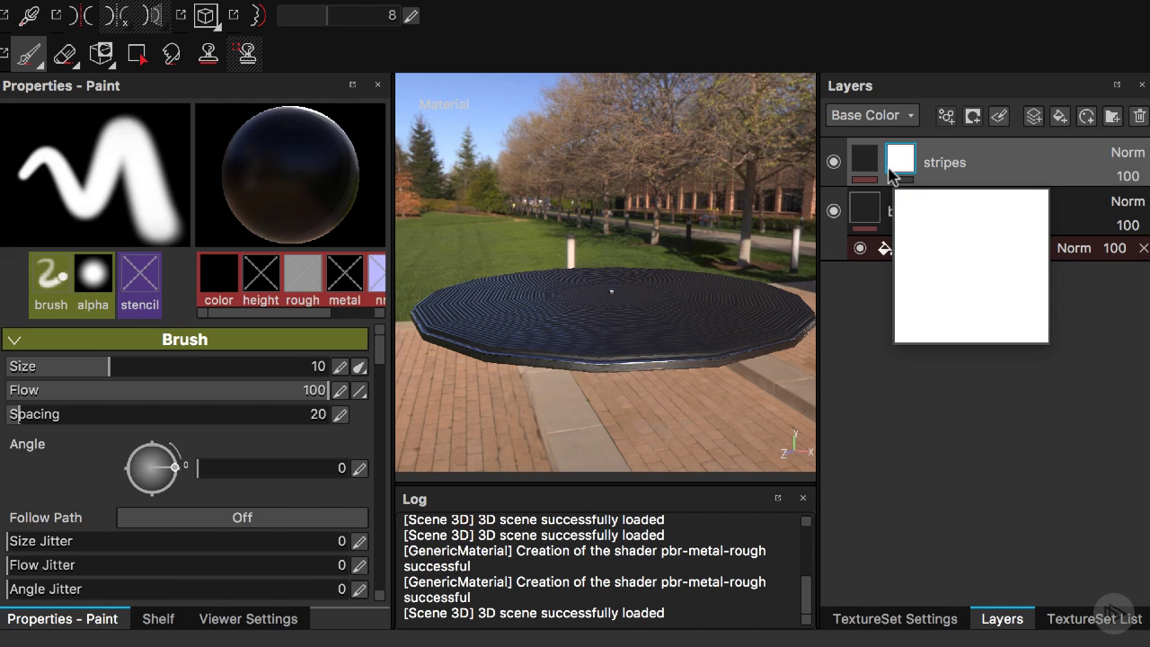
# Add a generator to the stripes layer's mask and assign MG 3D Distance to it.
pyautogui.click(946, 116)
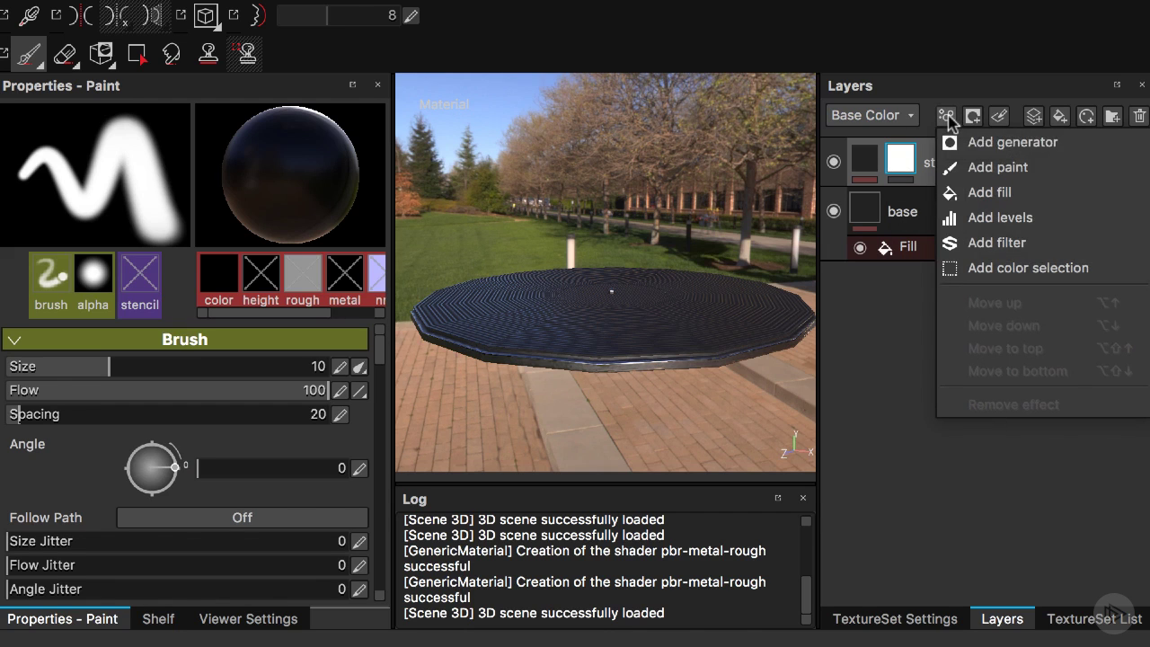
pyautogui.click(986, 144)
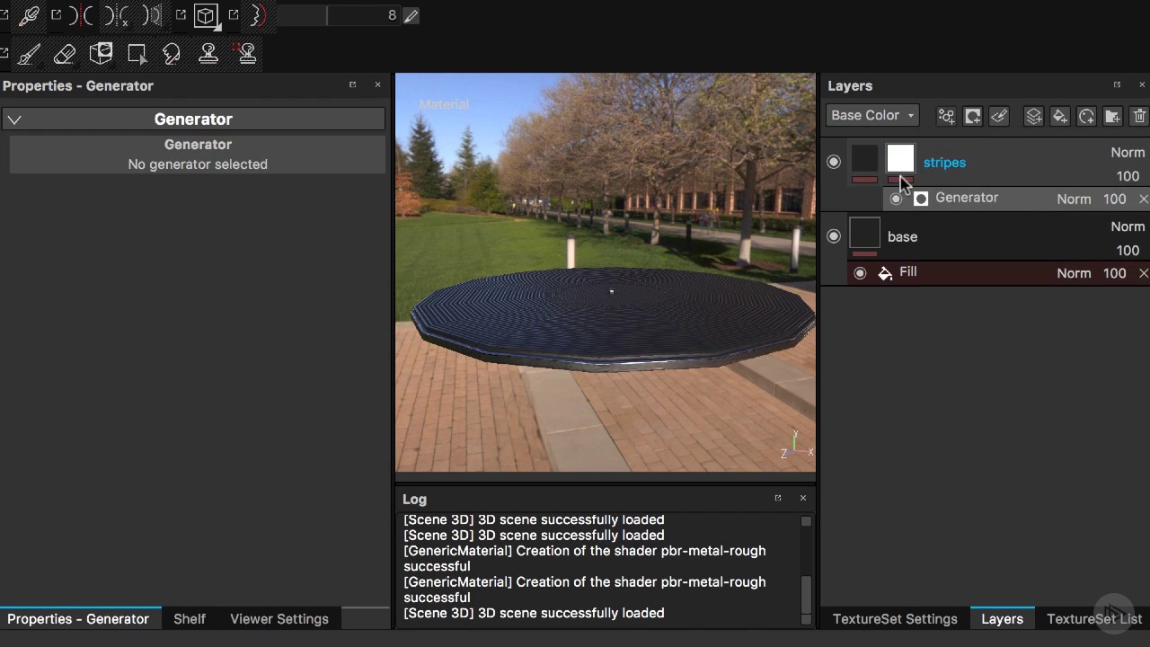
pyautogui.click(286, 164)
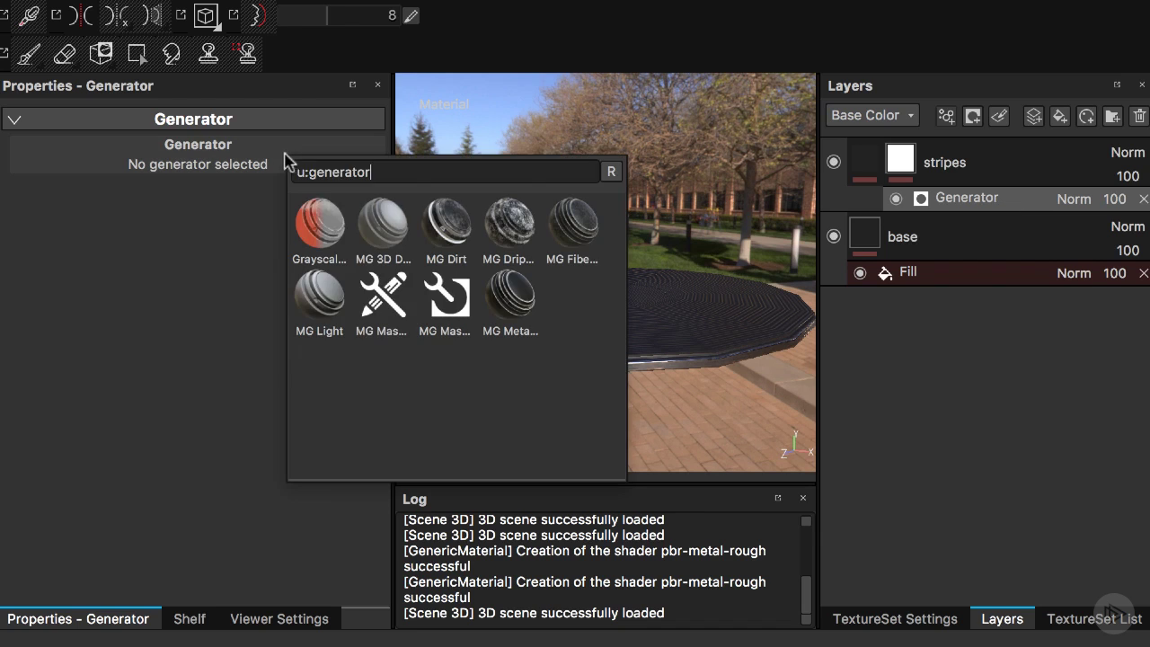
pyautogui.click(381, 227)
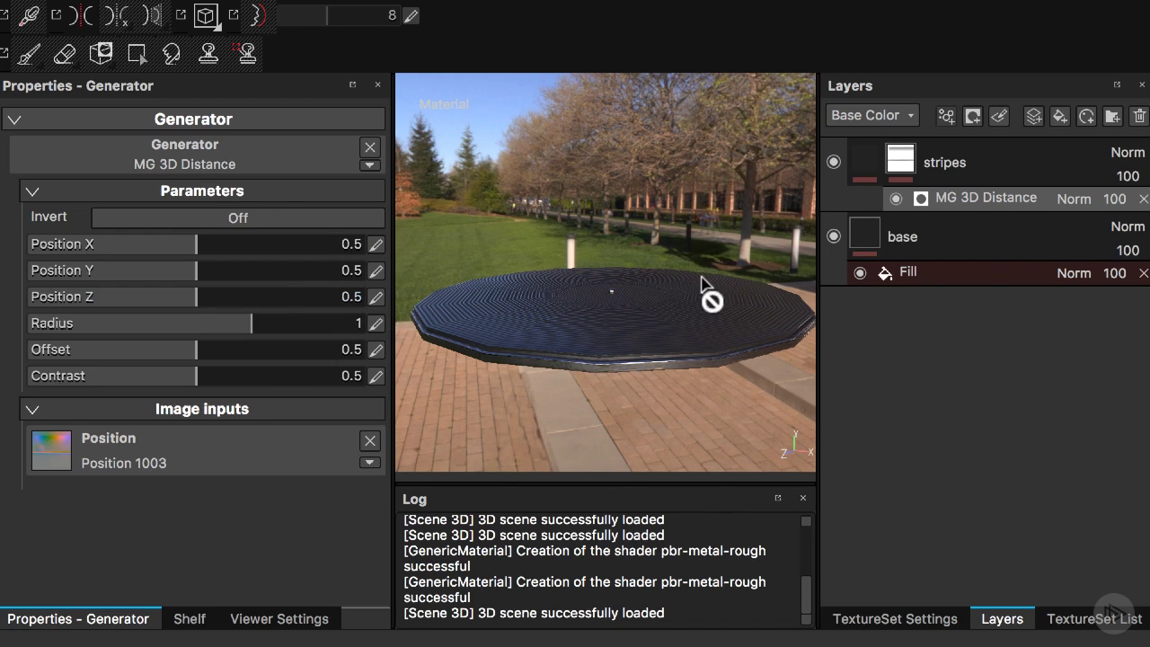
# With the stripes mask displayed, set its MG 3D Distance generator to contrast 1 and offset 0.47, and return to the material view.
pyautogui.keyDown('alt'); pyautogui.moveTo(705, 193); pyautogui.dragTo(701, 257); pyautogui.keyUp('alt')
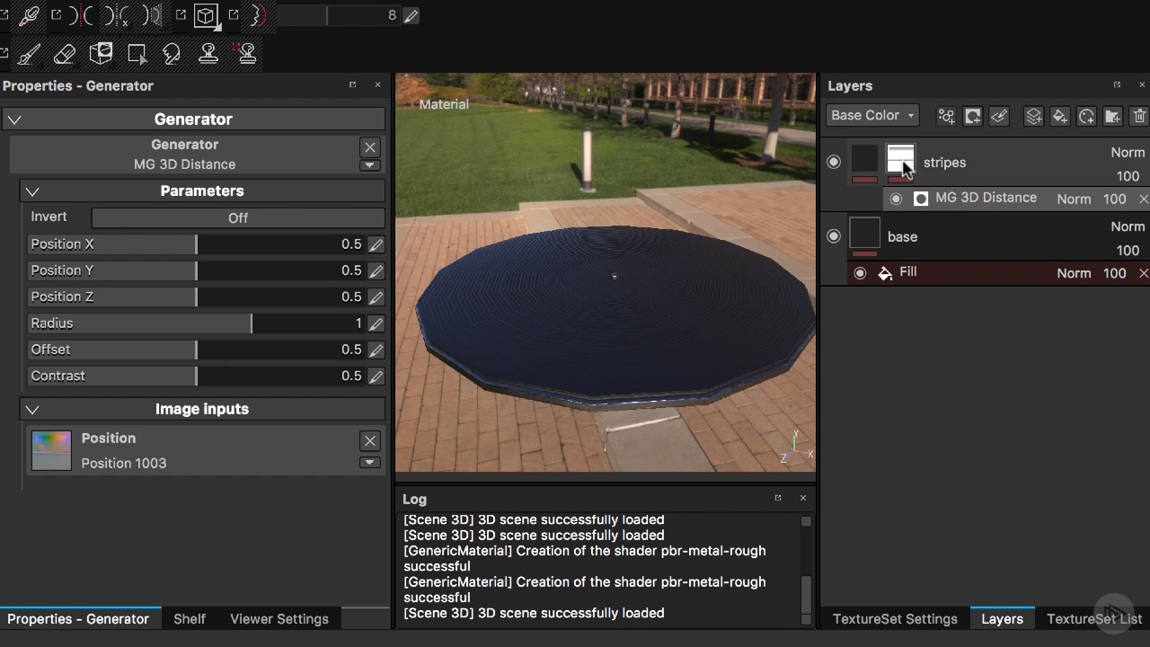
pyautogui.click(900, 162)
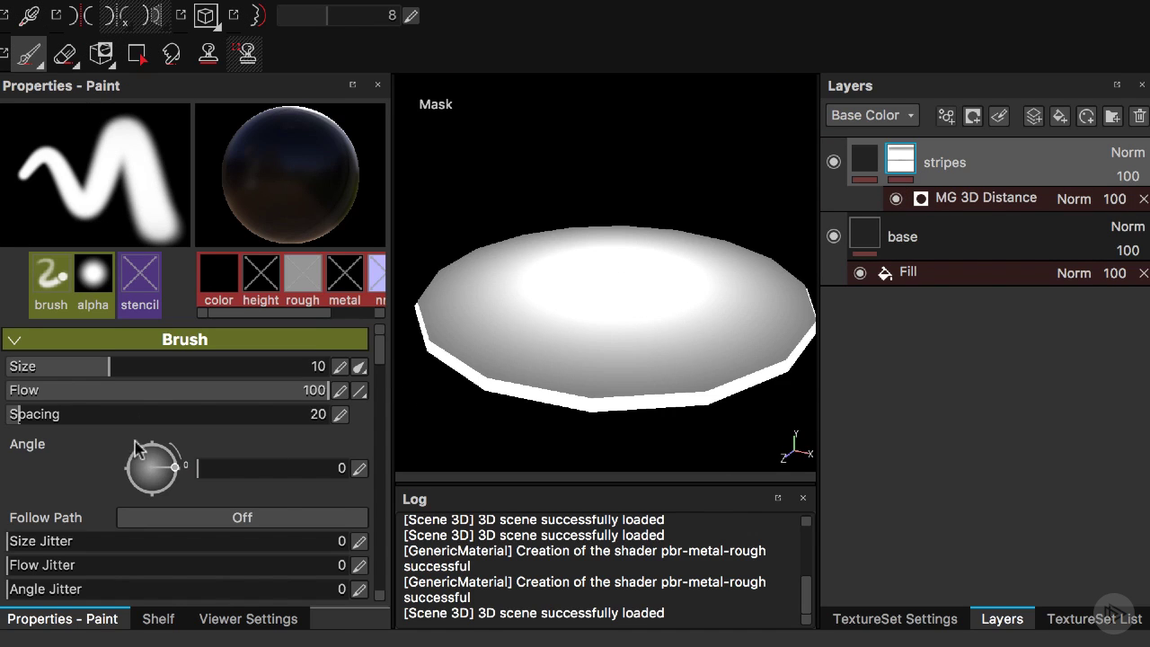
pyautogui.click(984, 205)
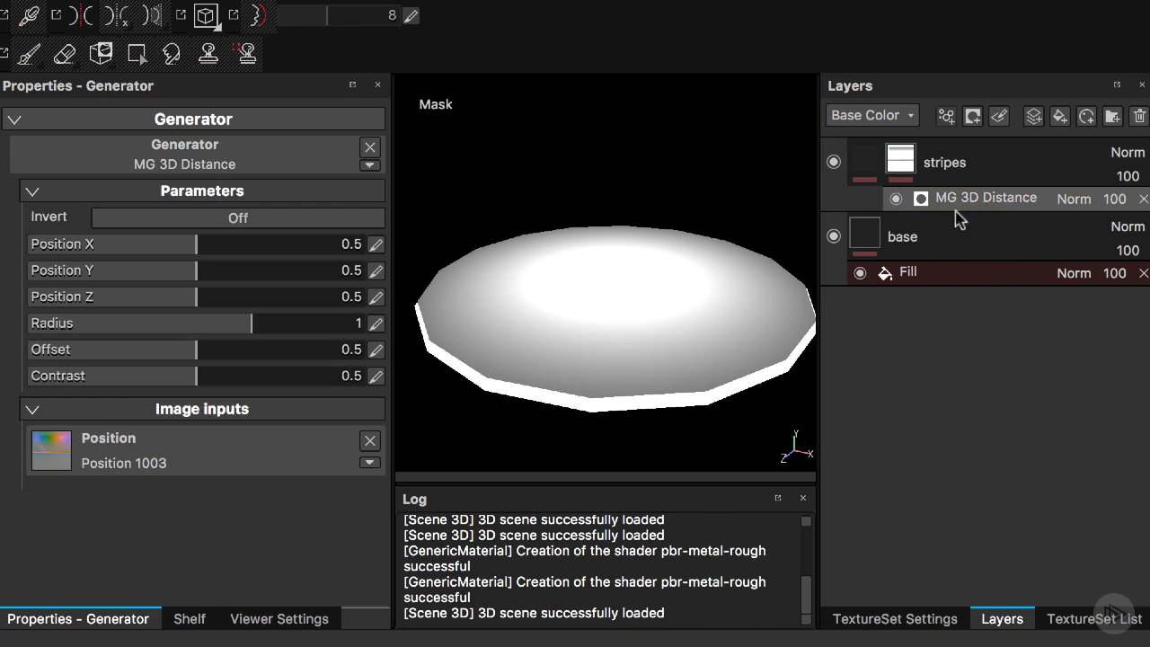
pyautogui.moveTo(198, 377); pyautogui.dragTo(364, 398)
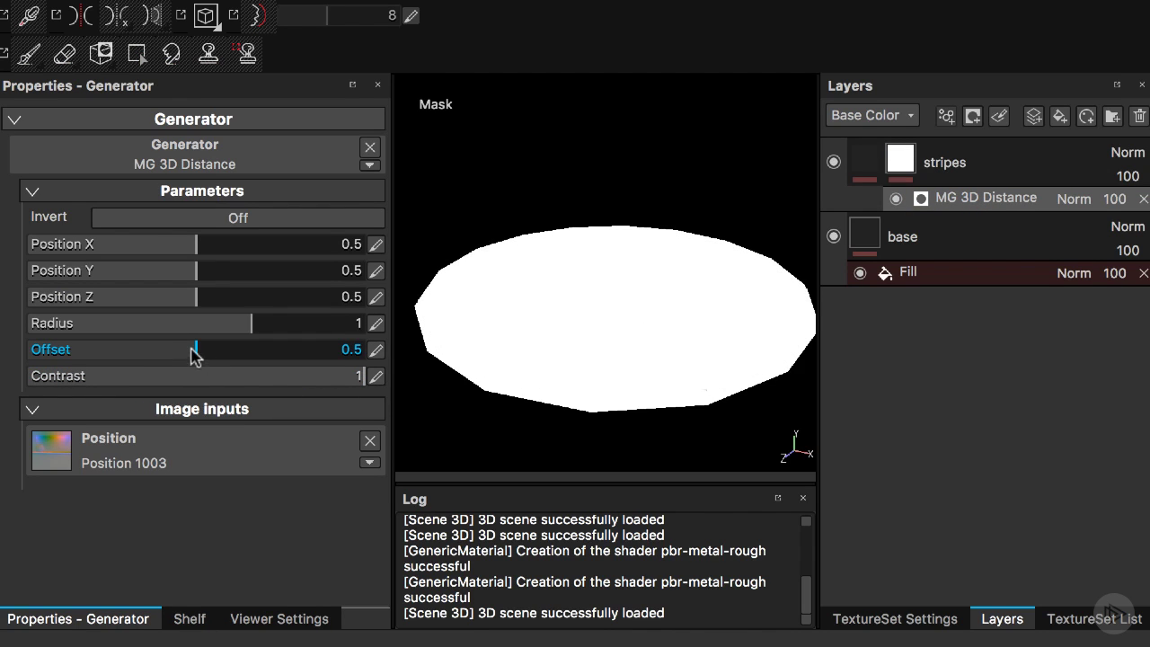
pyautogui.moveTo(191, 350); pyautogui.dragTo(183, 353)
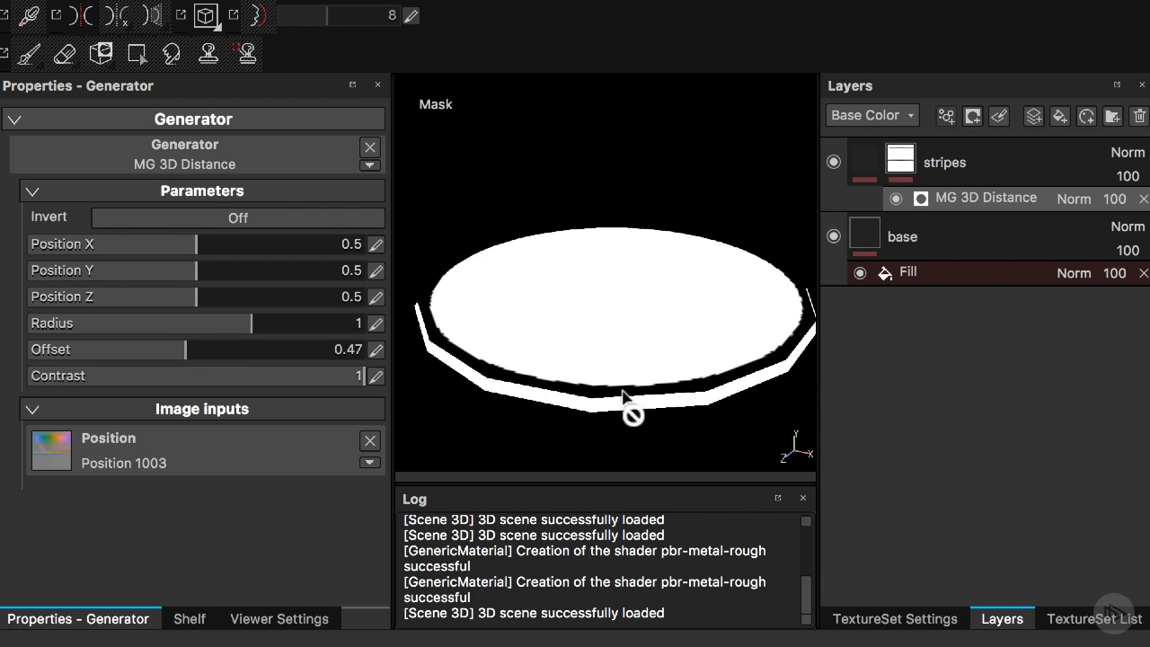
pyautogui.click(864, 163)
pyautogui.moveTo(598, 384)
pyautogui.keyDown('alt'); pyautogui.mouseDown()
pyautogui.moveTo(617, 290)
pyautogui.moveTo(543, 249)
pyautogui.mouseUp(); pyautogui.keyUp('alt')
pyautogui.keyDown('alt'); pyautogui.moveTo(555, 266); pyautogui.dragTo(570, 268); pyautogui.keyUp('alt')
pyautogui.moveTo(652, 306)
pyautogui.keyDown('alt'); pyautogui.mouseDown()
pyautogui.moveTo(577, 346)
pyautogui.moveTo(635, 329)
pyautogui.mouseUp(); pyautogui.keyUp('alt')
pyautogui.keyDown('alt'); pyautogui.moveTo(657, 320); pyautogui.dragTo(640, 303, button='middle'); pyautogui.keyUp('alt')
pyautogui.scroll(-1, 663, 291)
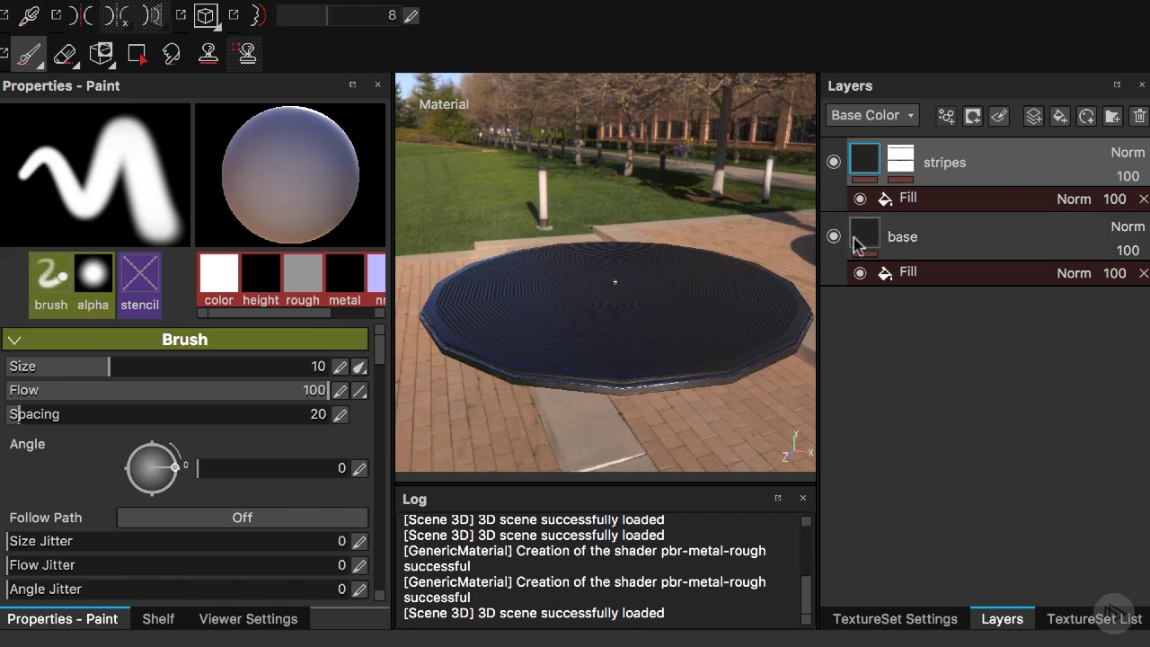
# Add a second MG 3D Distance generator to the stripes mask with its blending mode set to Multiply.
pyautogui.click(903, 160)
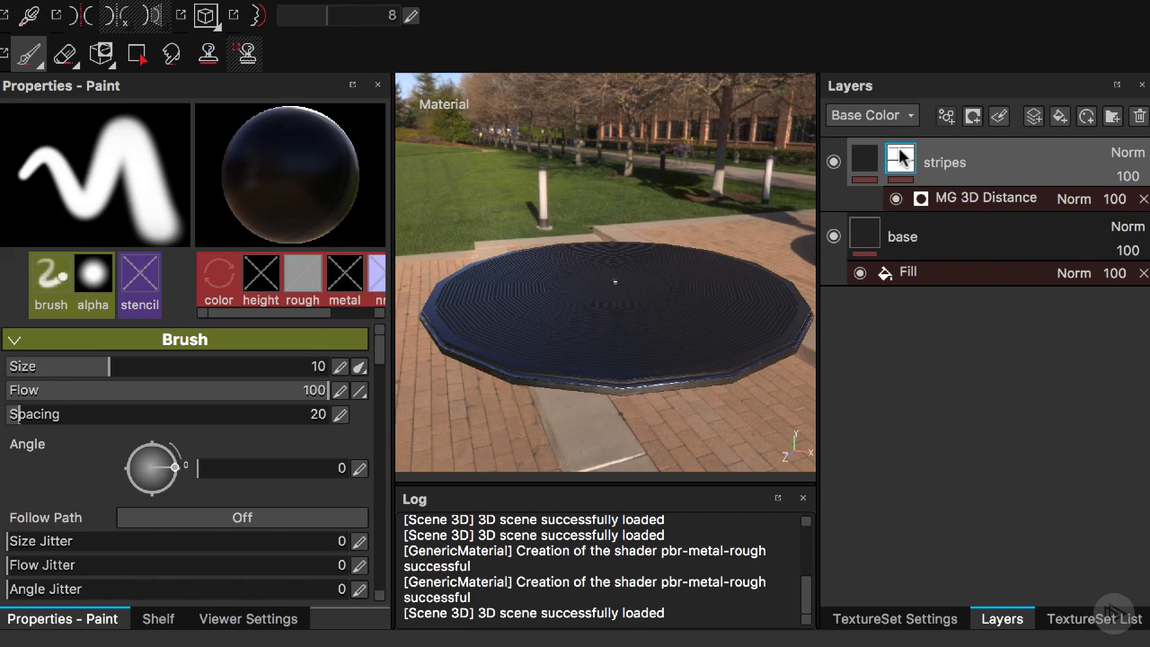
pyautogui.click(946, 118)
pyautogui.click(985, 147)
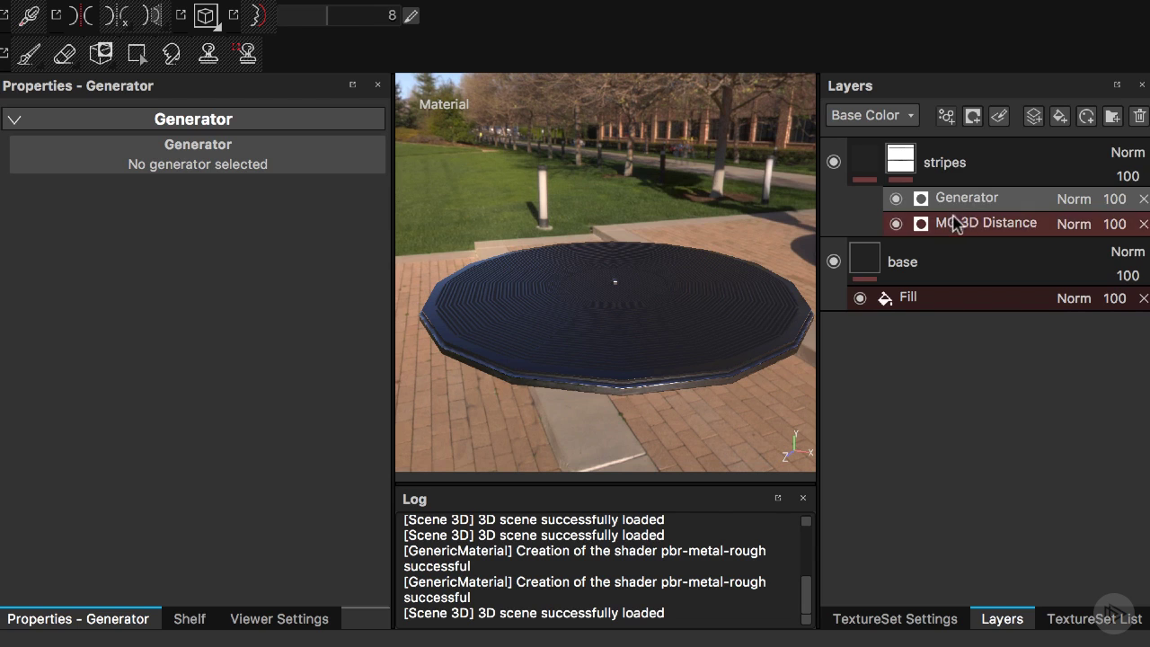
pyautogui.click(1075, 199)
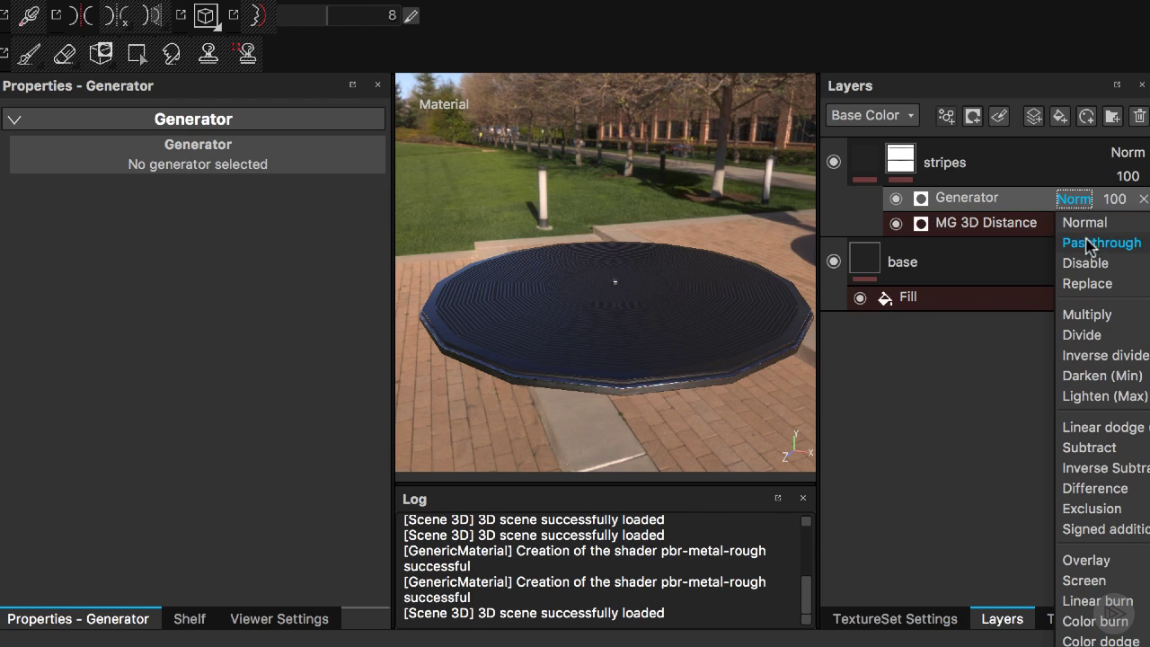
pyautogui.click(1088, 314)
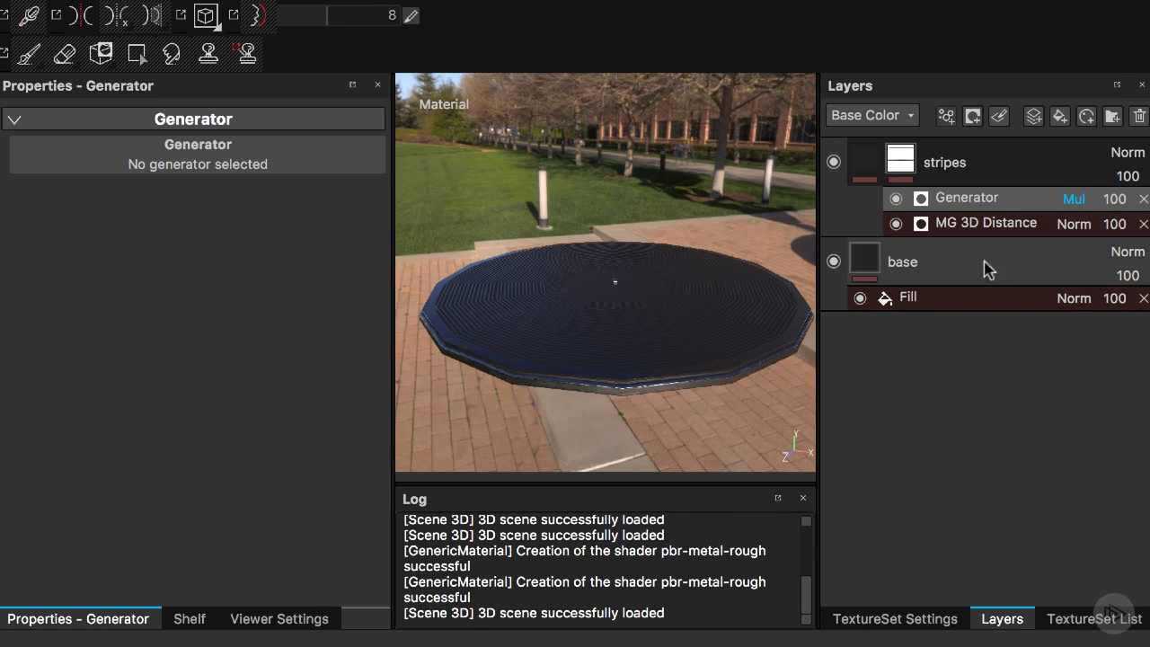
pyautogui.click(201, 163)
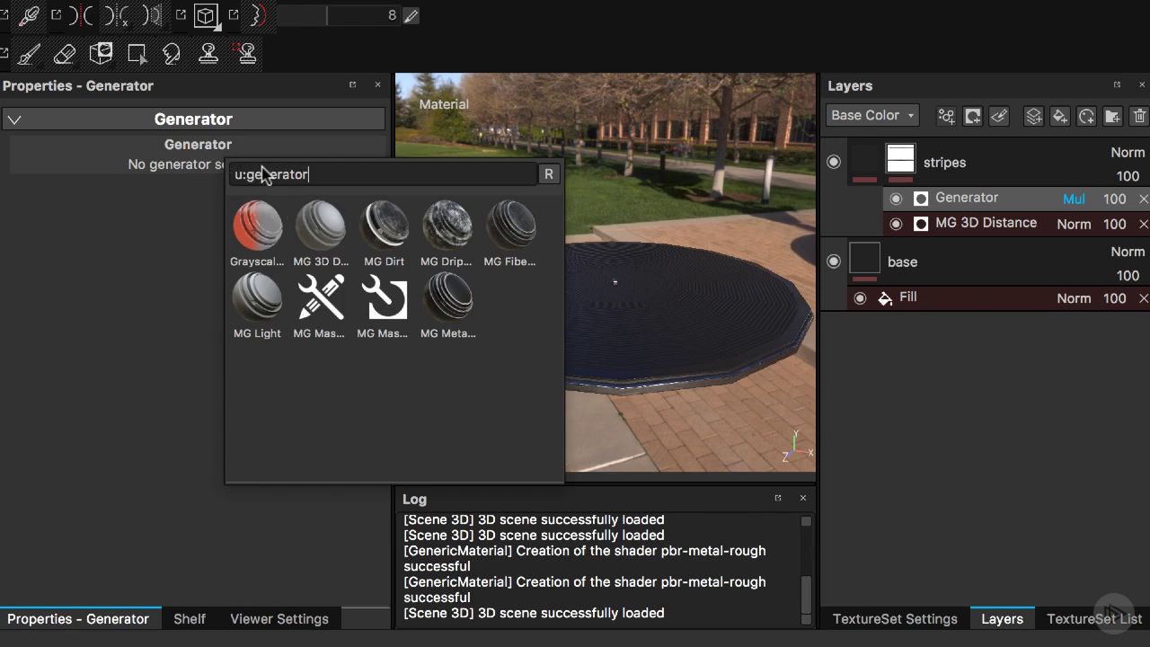
pyautogui.click(322, 227)
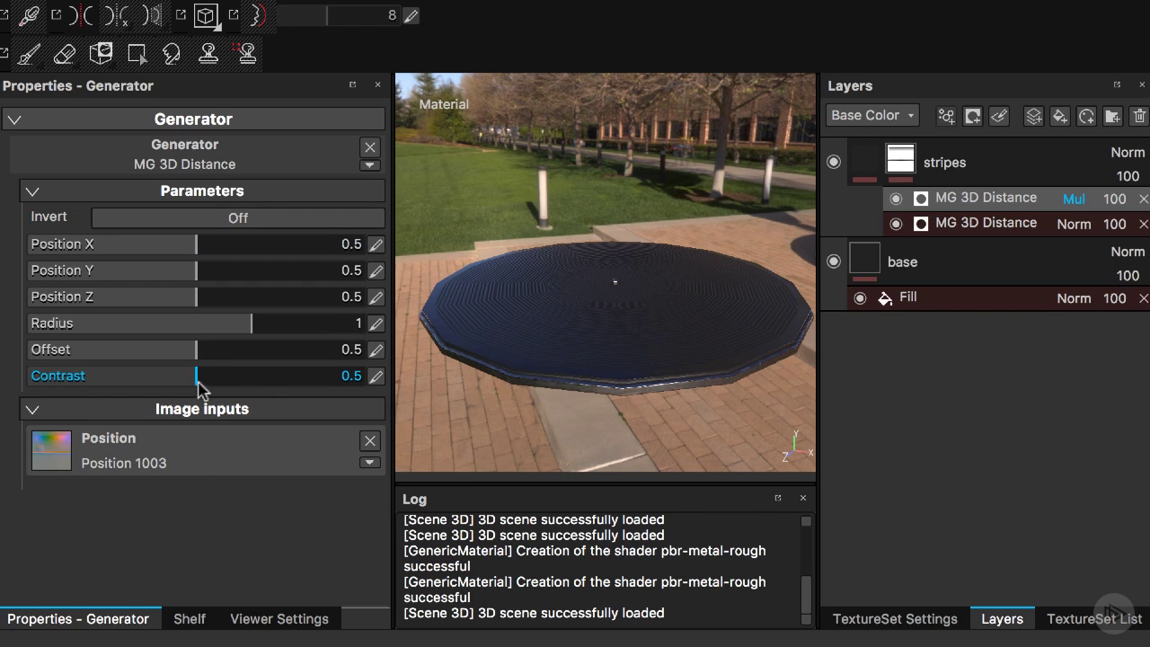
# Set the upper MG 3D Distance generator to contrast 1, turn Invert on, and set its offset to 0.17.
pyautogui.moveTo(201, 377); pyautogui.dragTo(370, 378)
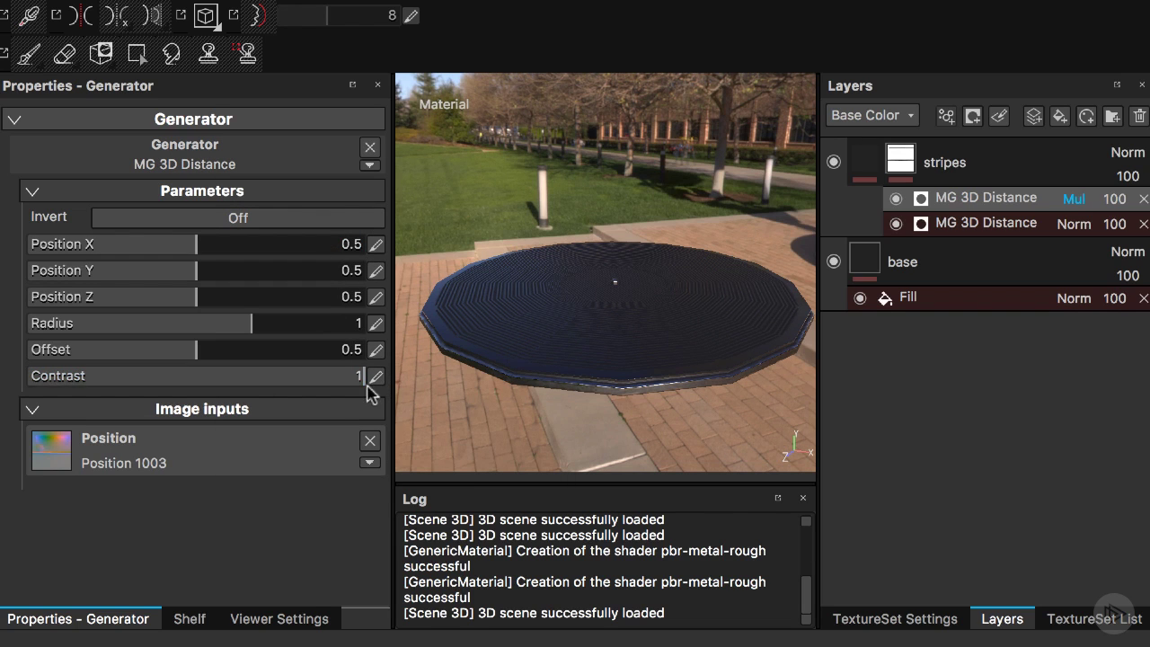
pyautogui.click(179, 223)
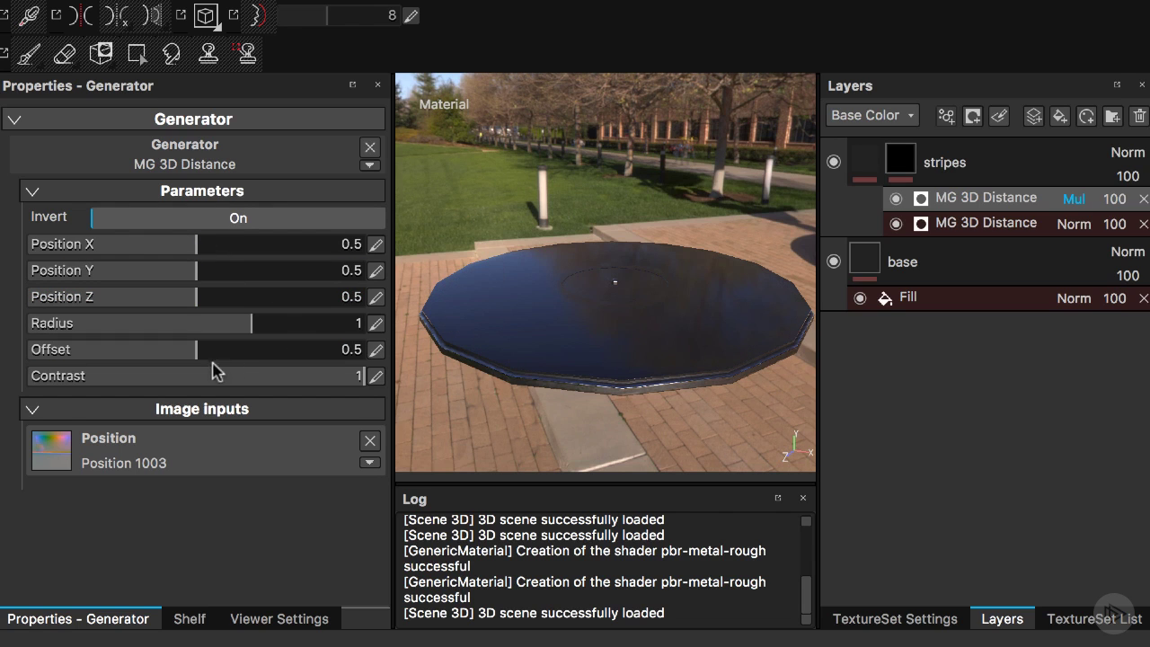
pyautogui.moveTo(184, 355); pyautogui.dragTo(87, 342)
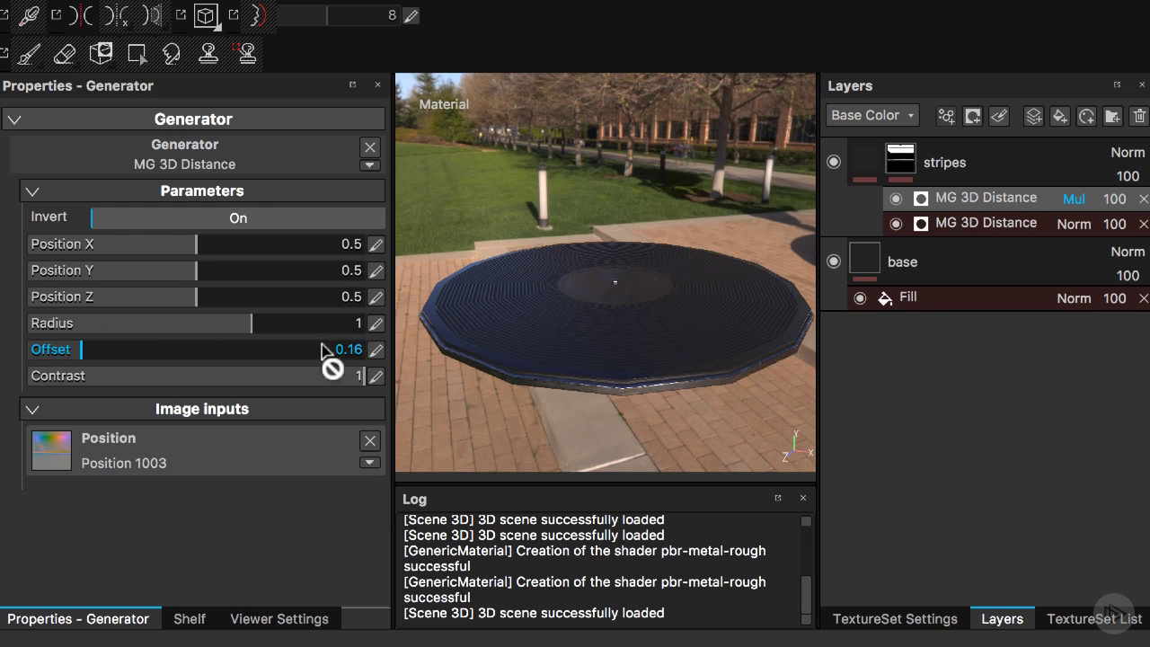
pyautogui.scroll(3, 613, 288)
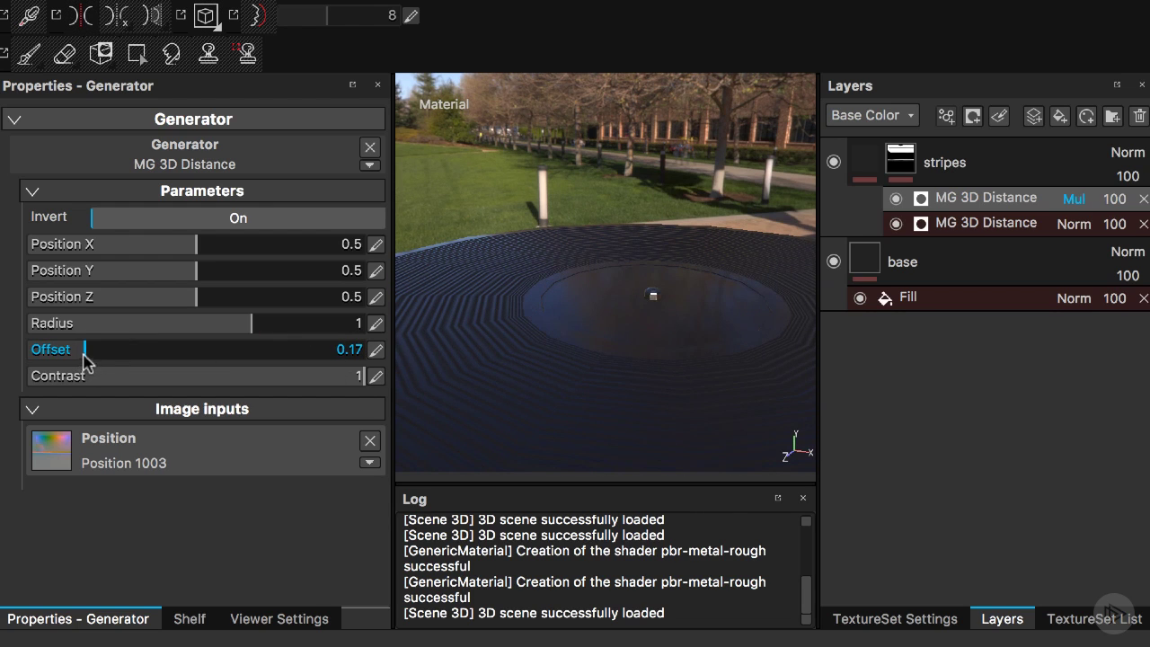
pyautogui.keyDown('alt'); pyautogui.moveTo(655, 342); pyautogui.dragTo(593, 318, button='right'); pyautogui.keyUp('alt')
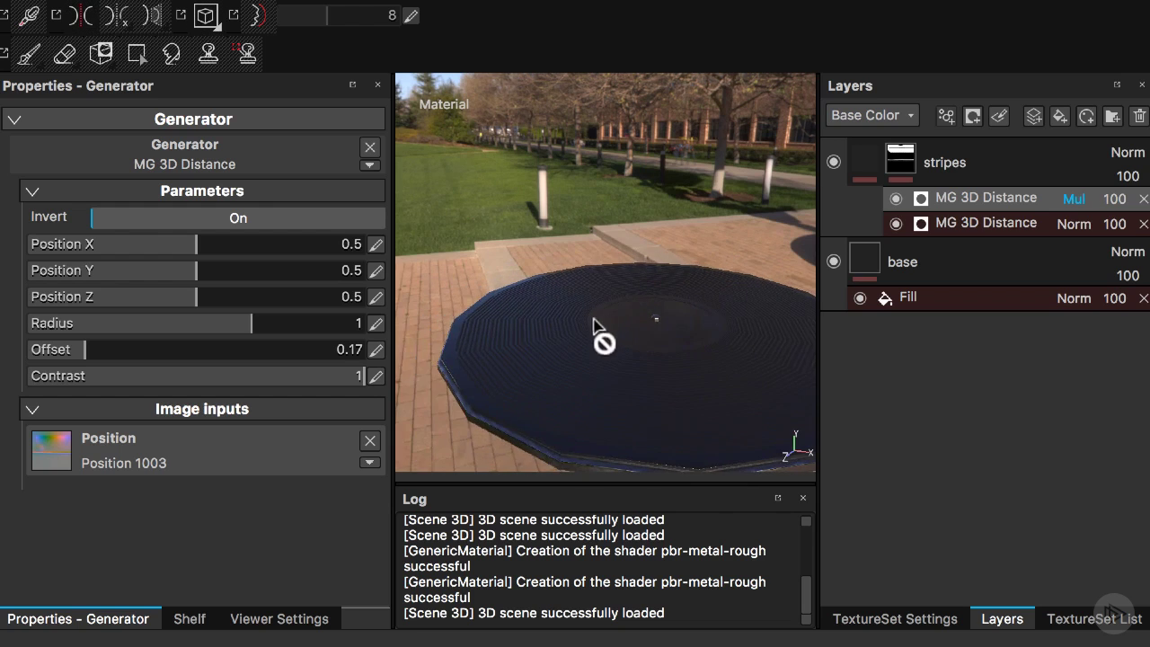
pyautogui.keyDown('alt'); pyautogui.moveTo(593, 319); pyautogui.dragTo(580, 256); pyautogui.keyUp('alt')
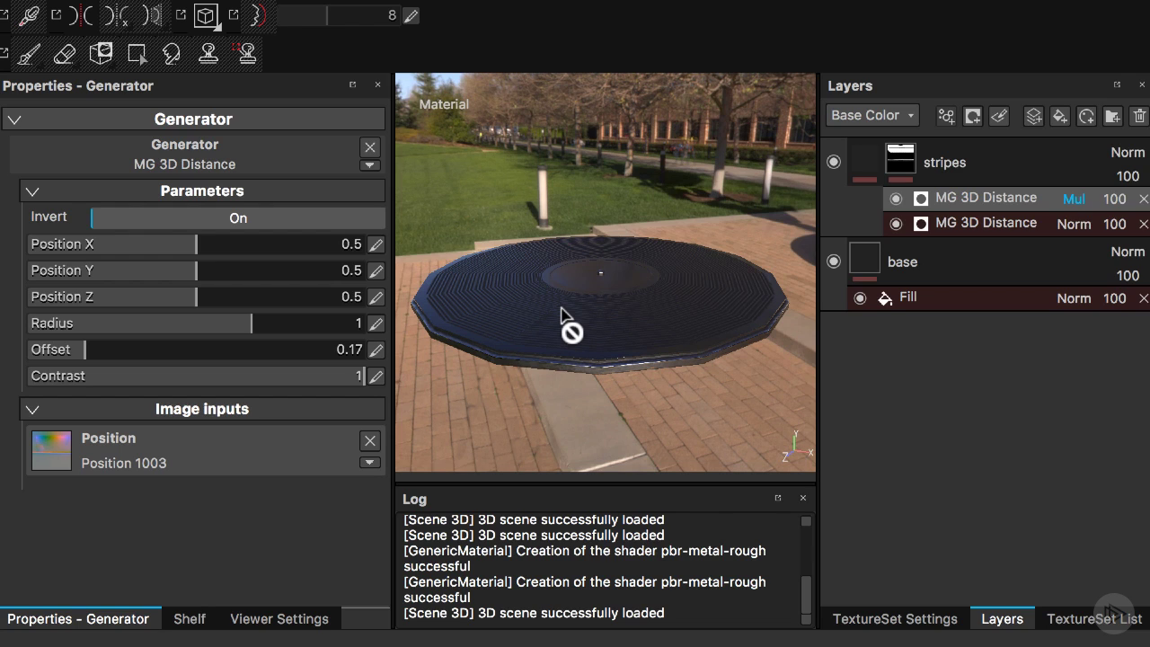
pyautogui.keyDown('alt'); pyautogui.moveTo(582, 307); pyautogui.dragTo(545, 319); pyautogui.keyUp('alt')
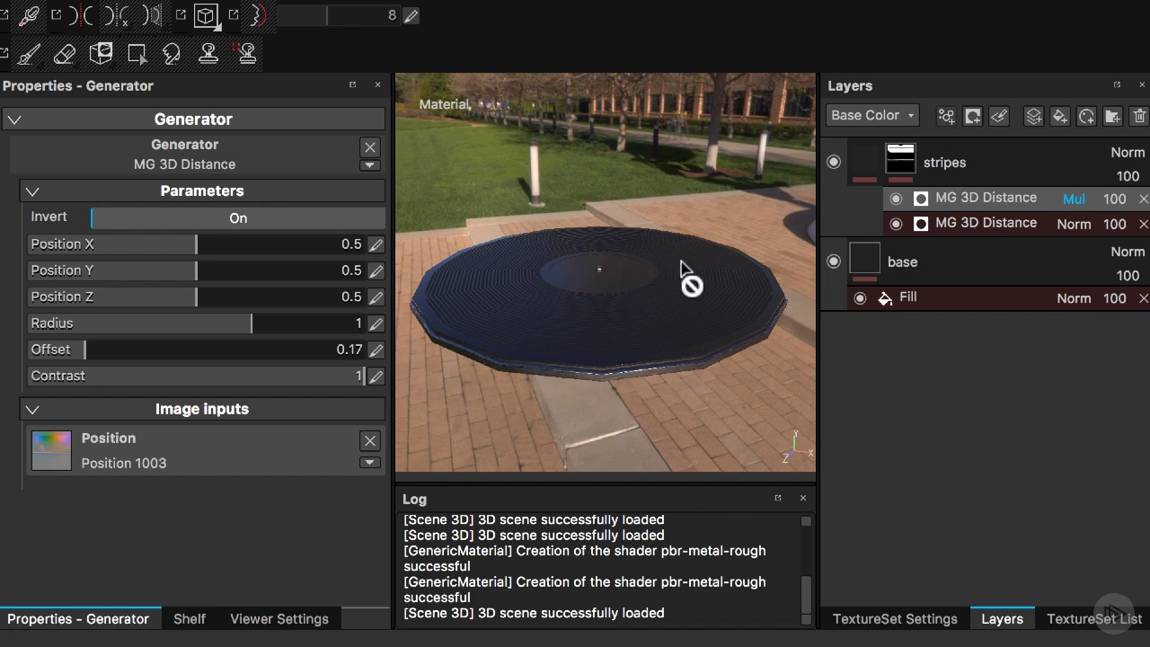
# Add a fill effect to the stripes layer's mask and set its blending mode to Multiply.
pyautogui.click(904, 162)
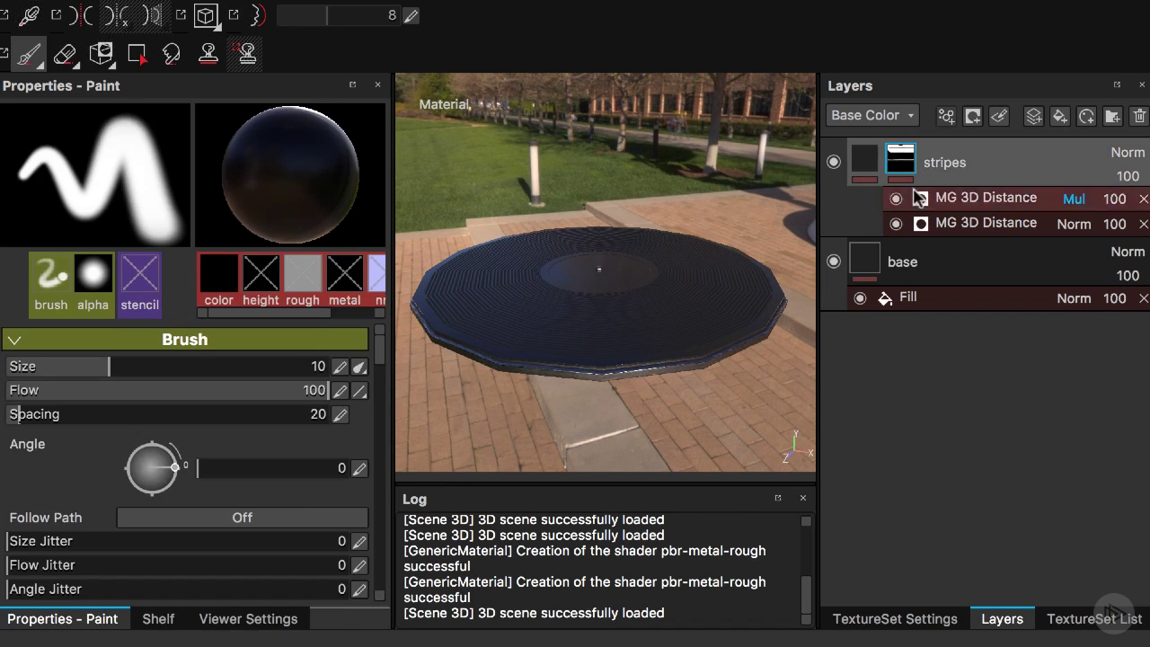
pyautogui.click(946, 117)
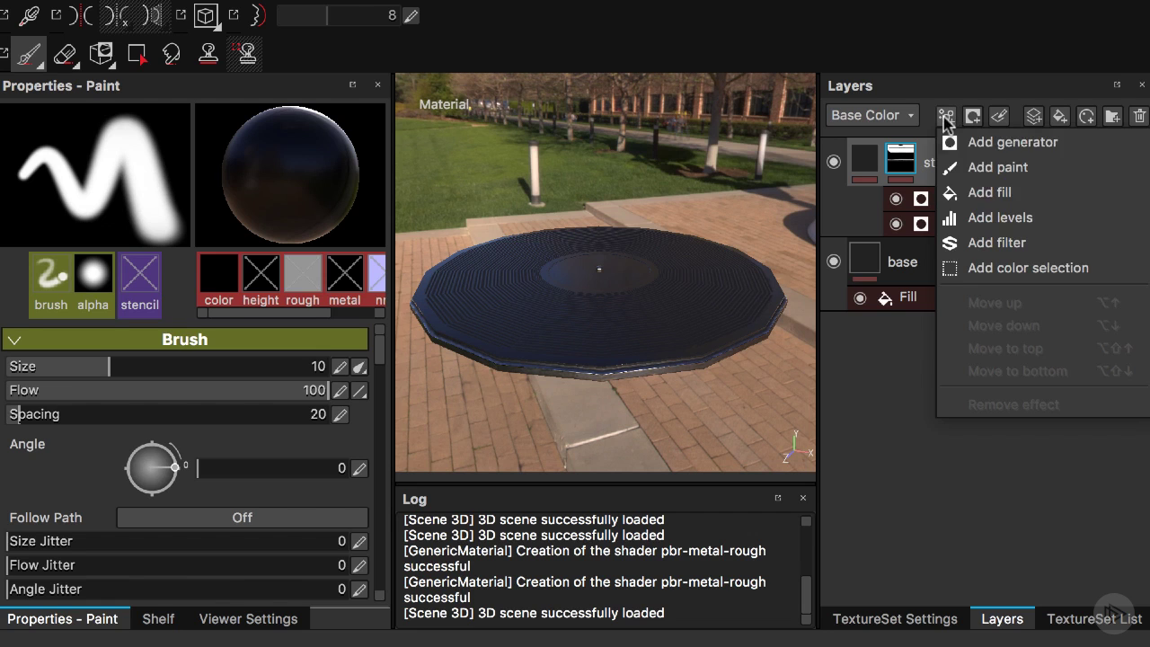
pyautogui.click(984, 190)
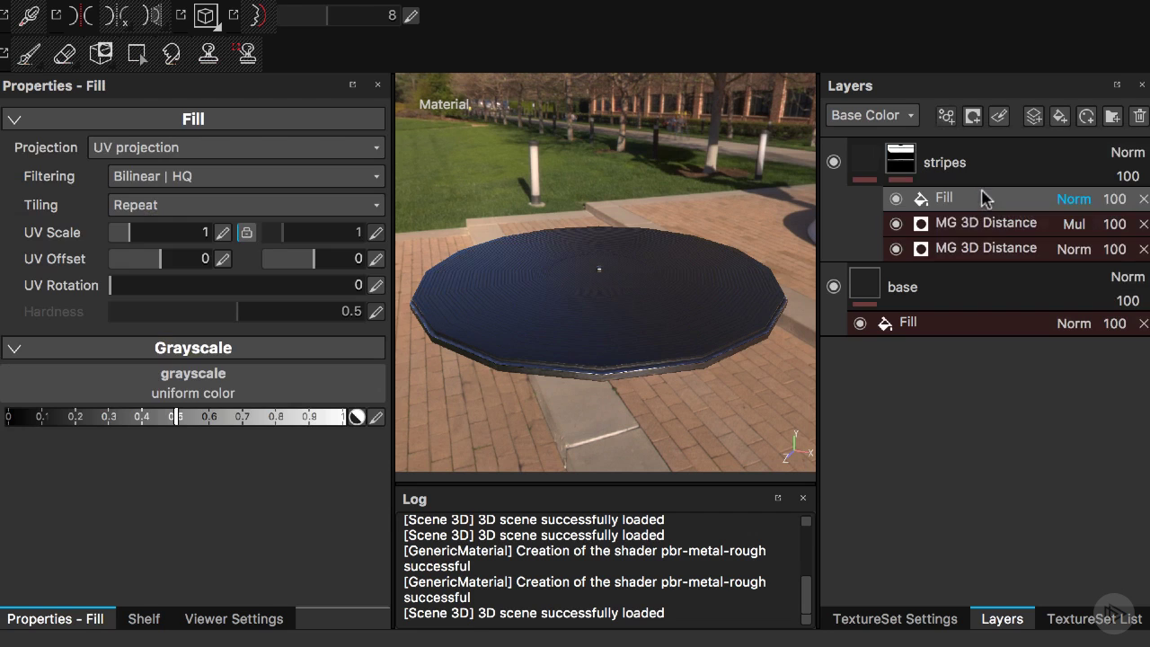
pyautogui.click(1074, 198)
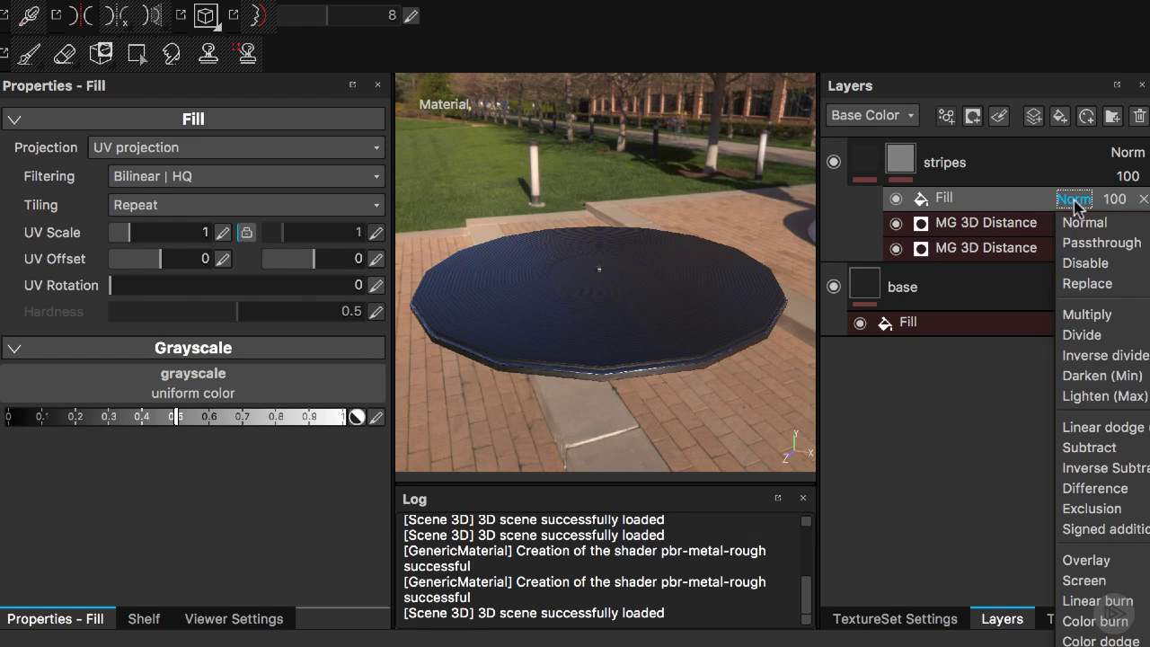
pyautogui.click(1103, 315)
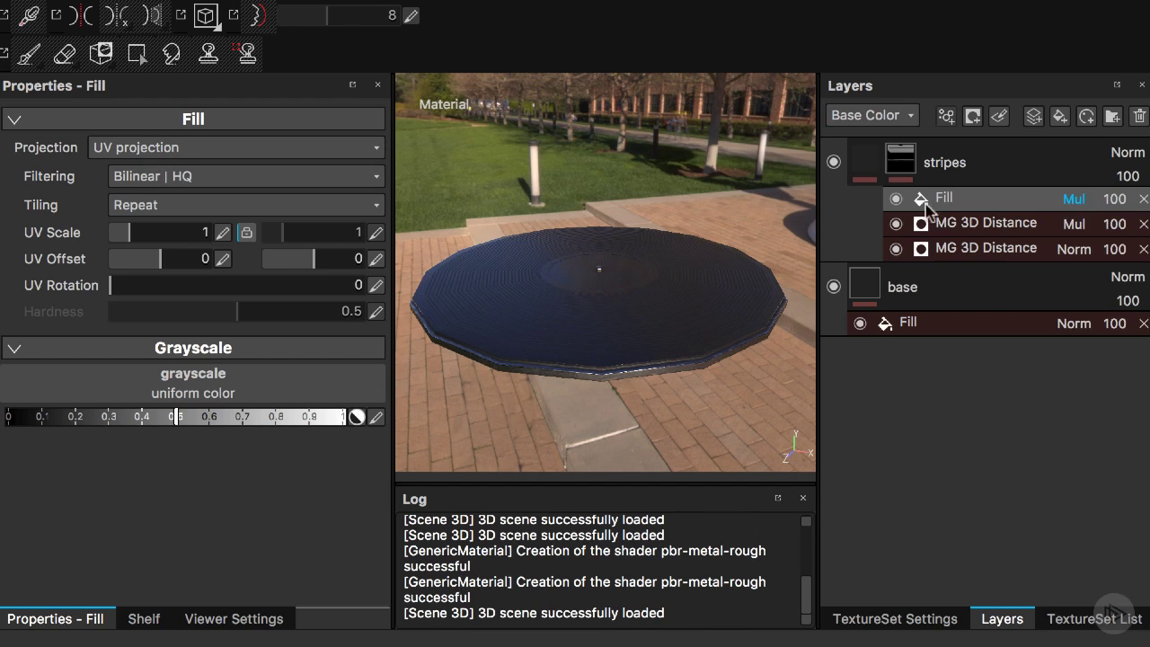
# Search the procedural textures for bricks and assign Bricks 01 to the mask fill's grayscale.
pyautogui.click(229, 382)
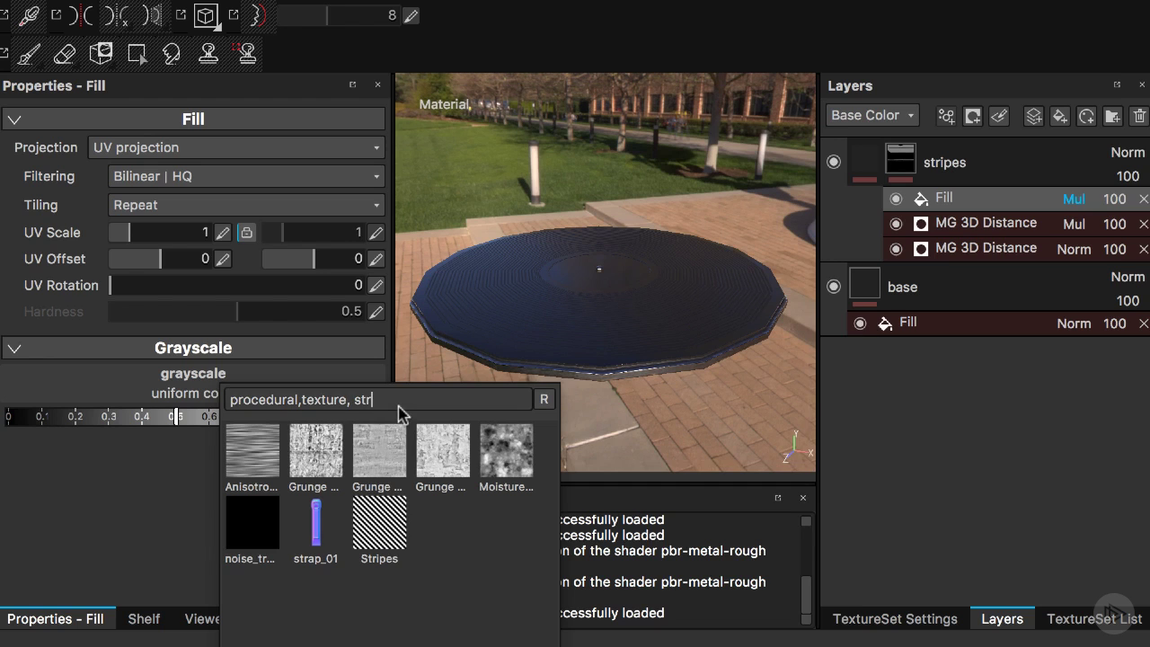
pyautogui.press('BackSpace')
pyautogui.press('BackSpace')
pyautogui.write('bri')
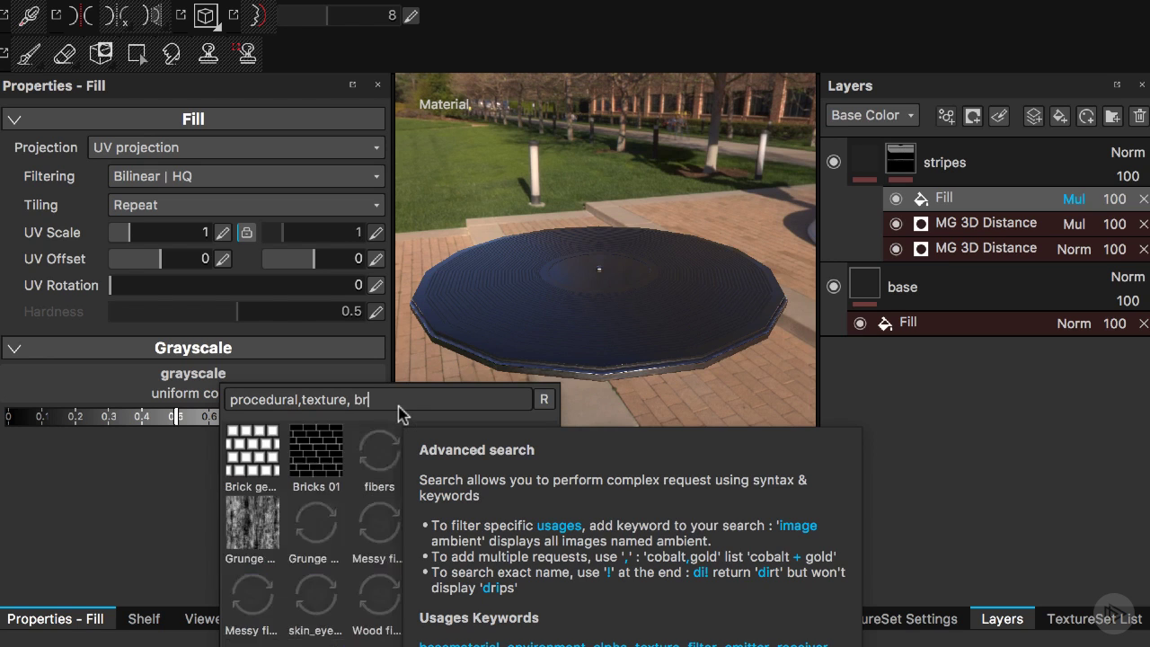
pyautogui.click(321, 457)
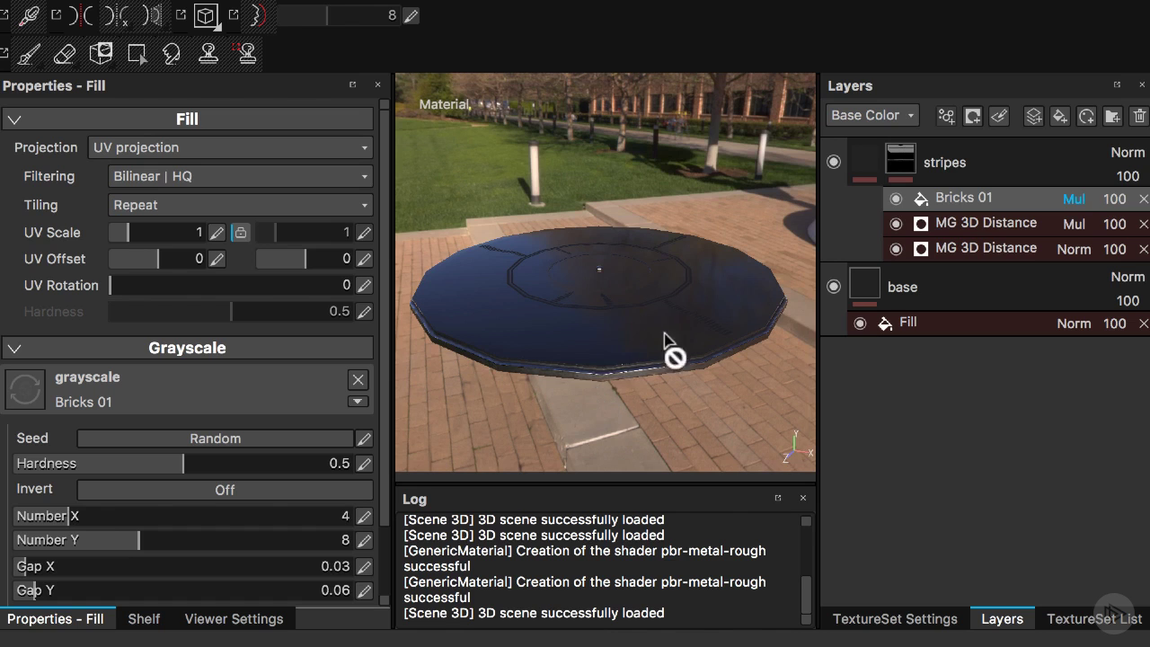
# Set the Bricks 01 fill's UV scale to 3, Number X to 1 and Gap X to 0.
pyautogui.keyDown('alt'); pyautogui.moveTo(673, 351); pyautogui.dragTo(560, 336); pyautogui.keyUp('alt')
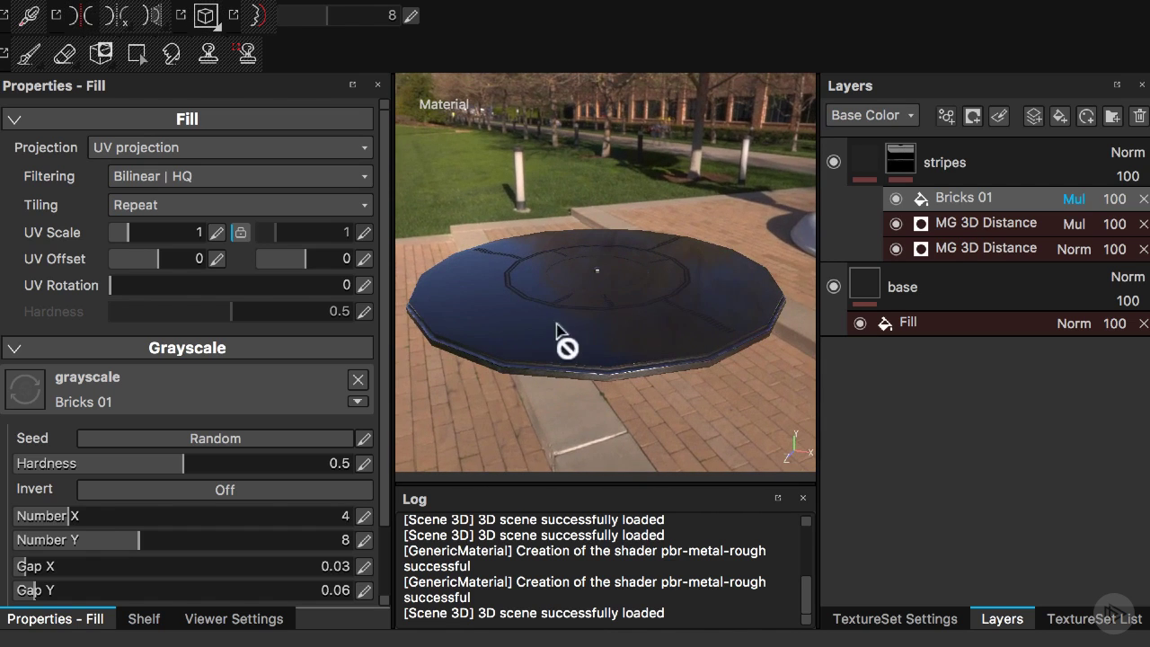
pyautogui.keyDown('alt'); pyautogui.moveTo(565, 301); pyautogui.dragTo(611, 329, button='right'); pyautogui.keyUp('alt')
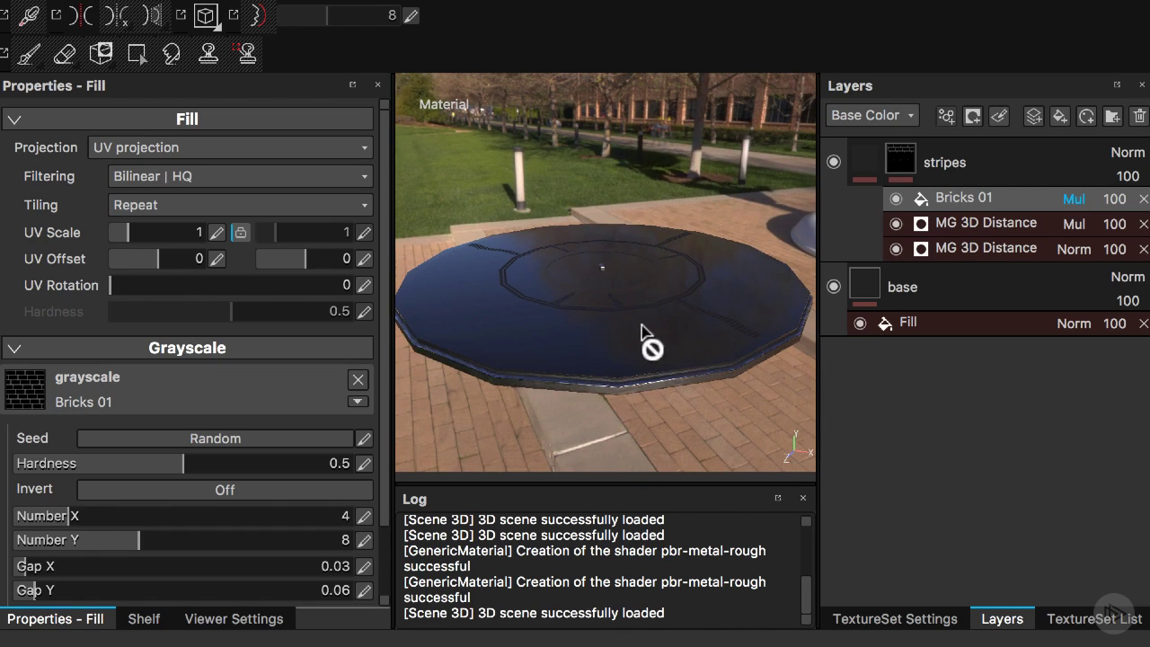
pyautogui.keyDown('alt'); pyautogui.moveTo(643, 325); pyautogui.dragTo(650, 308, button='middle'); pyautogui.keyUp('alt')
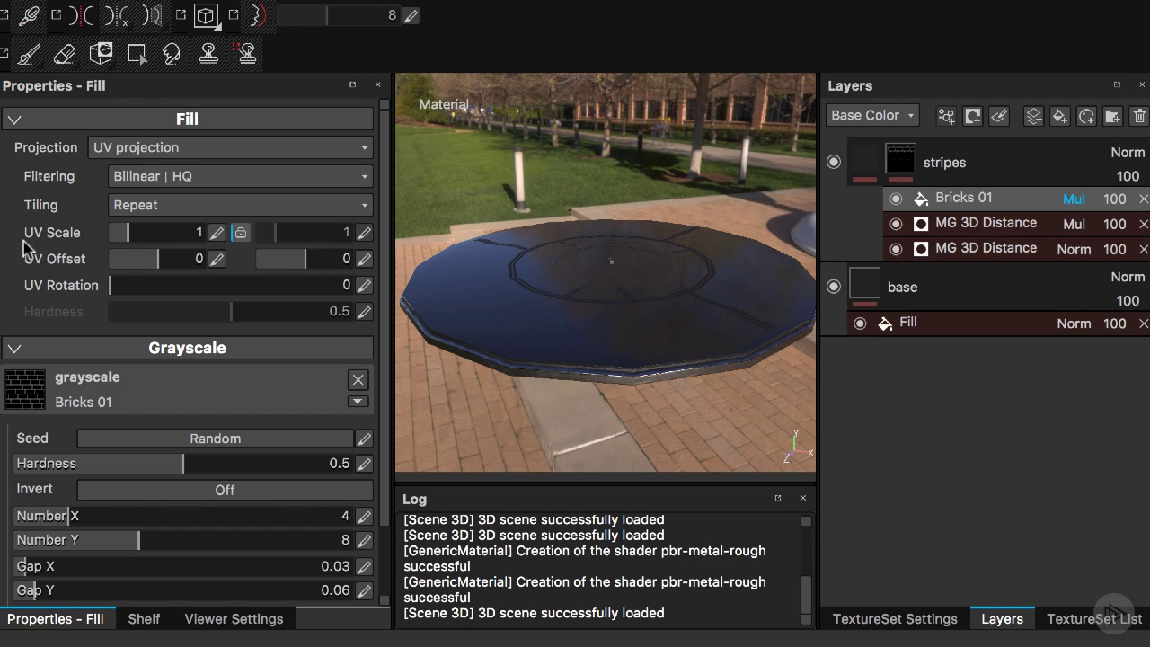
pyautogui.click(217, 232)
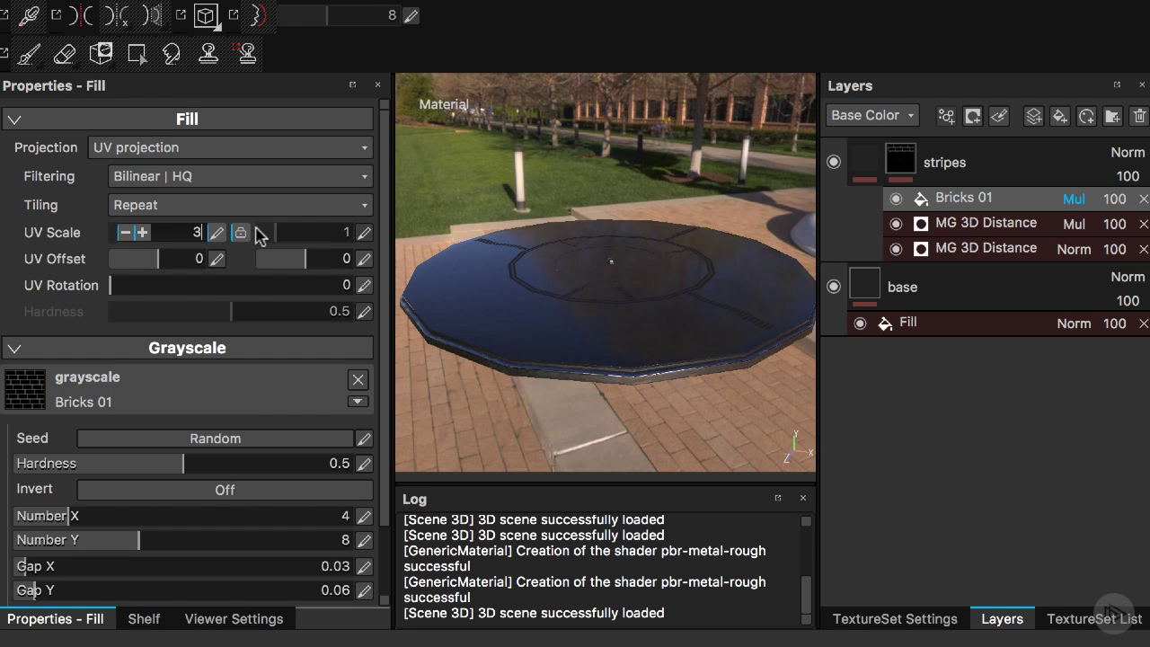
pyautogui.press('Return')
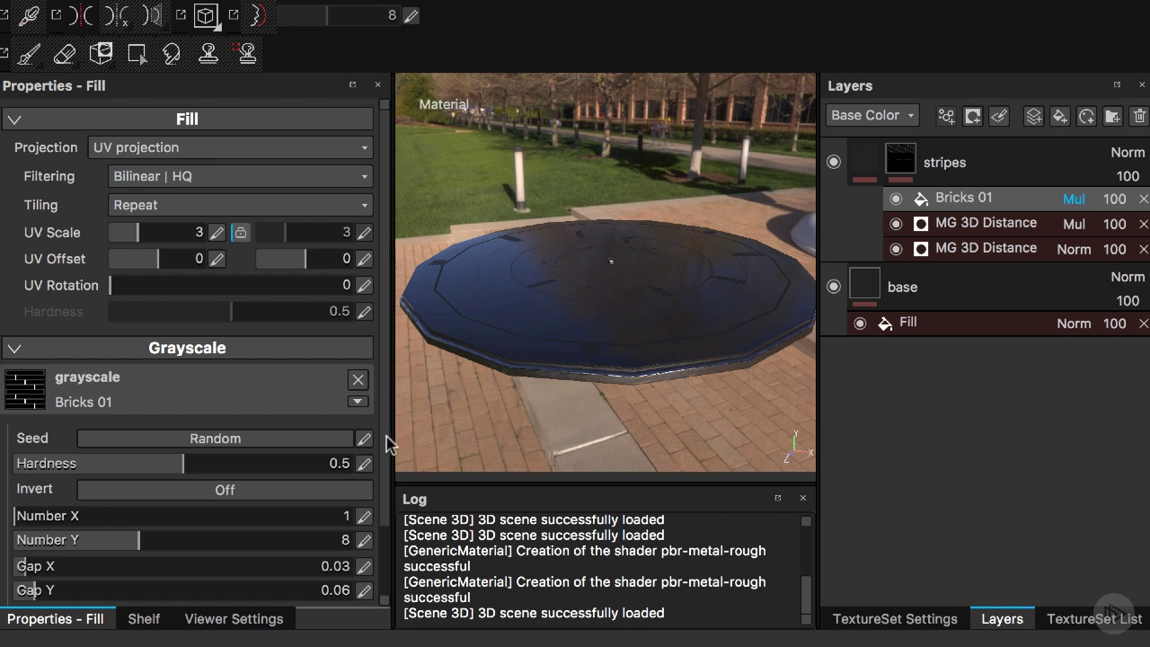
pyautogui.scroll(-3, 151, 548)
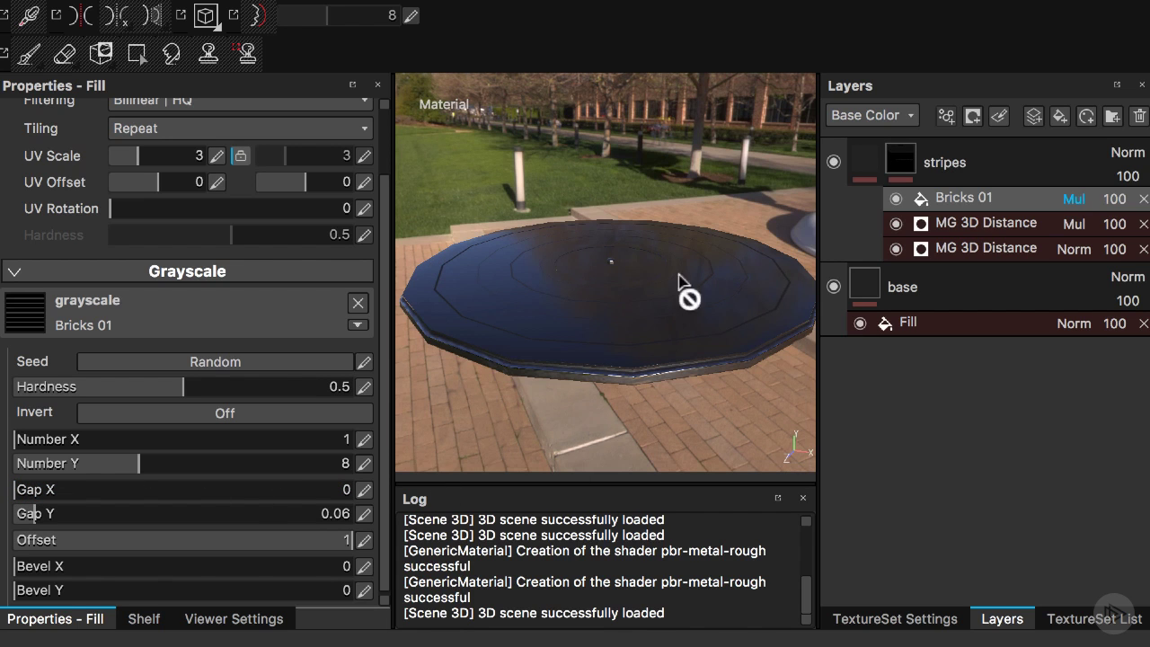
# Turn Invert on for the Bricks 01 fill and check the grooves on the record.
pyautogui.keyDown('alt'); pyautogui.moveTo(688, 295); pyautogui.dragTo(666, 259); pyautogui.keyUp('alt')
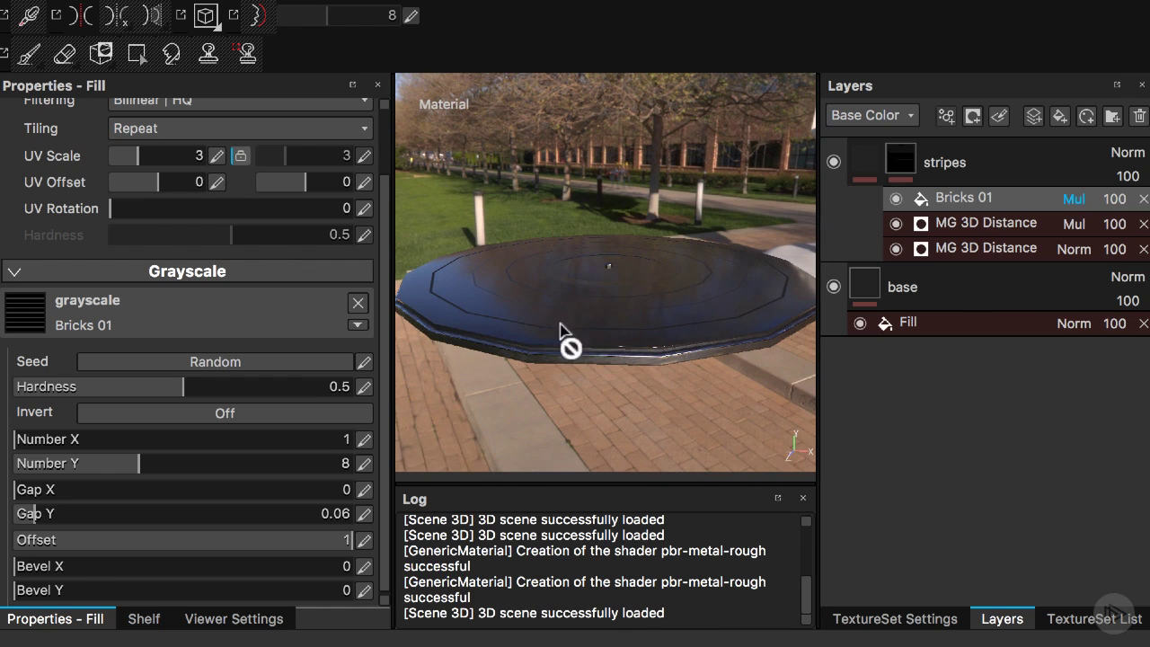
pyautogui.click(192, 411)
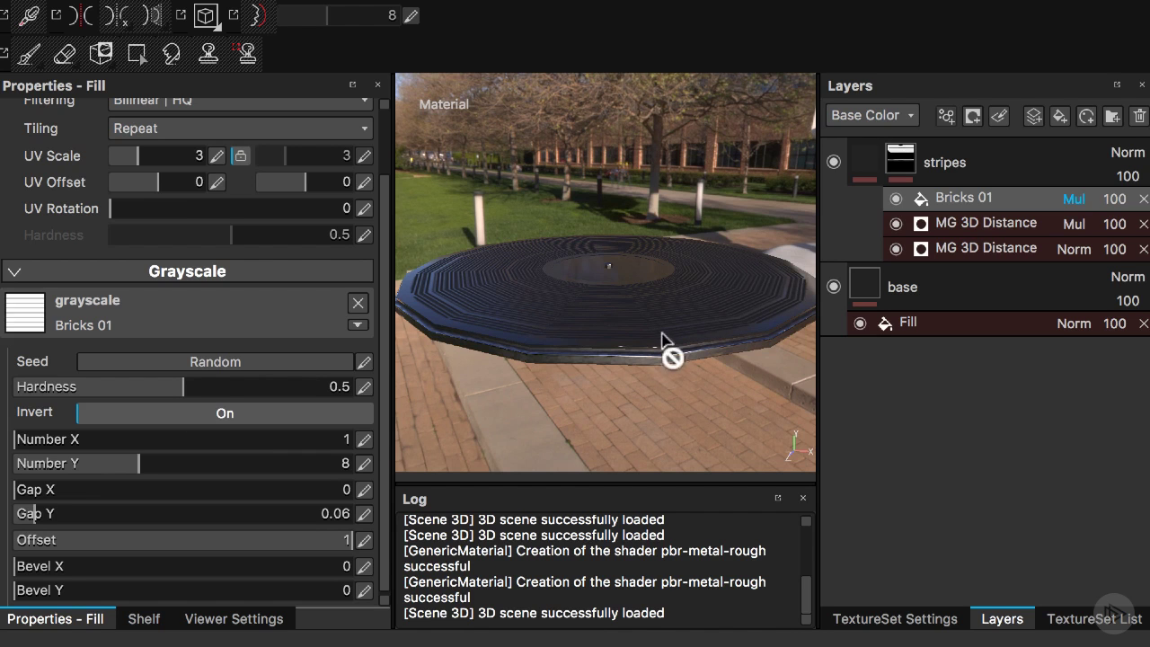
pyautogui.keyDown('alt'); pyautogui.moveTo(662, 352); pyautogui.dragTo(697, 384); pyautogui.keyUp('alt')
pyautogui.keyDown('alt'); pyautogui.moveTo(697, 384); pyautogui.dragTo(584, 327, button='right'); pyautogui.keyUp('alt')
pyautogui.keyDown('alt'); pyautogui.moveTo(584, 327); pyautogui.dragTo(635, 363, button='middle'); pyautogui.keyUp('alt')
pyautogui.keyDown('alt'); pyautogui.moveTo(641, 337); pyautogui.dragTo(607, 322, button='right'); pyautogui.keyUp('alt')
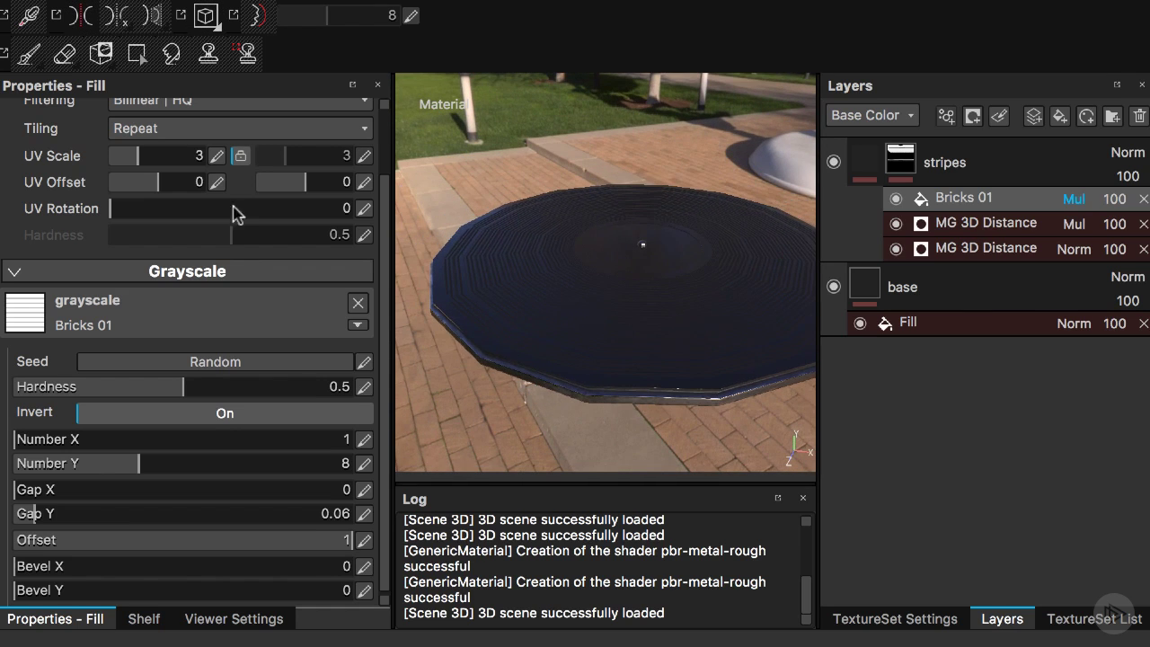
# Set the Bricks 01 fill's UV scale to 5 and inspect the grooves from a lower angle.
pyautogui.click(217, 156)
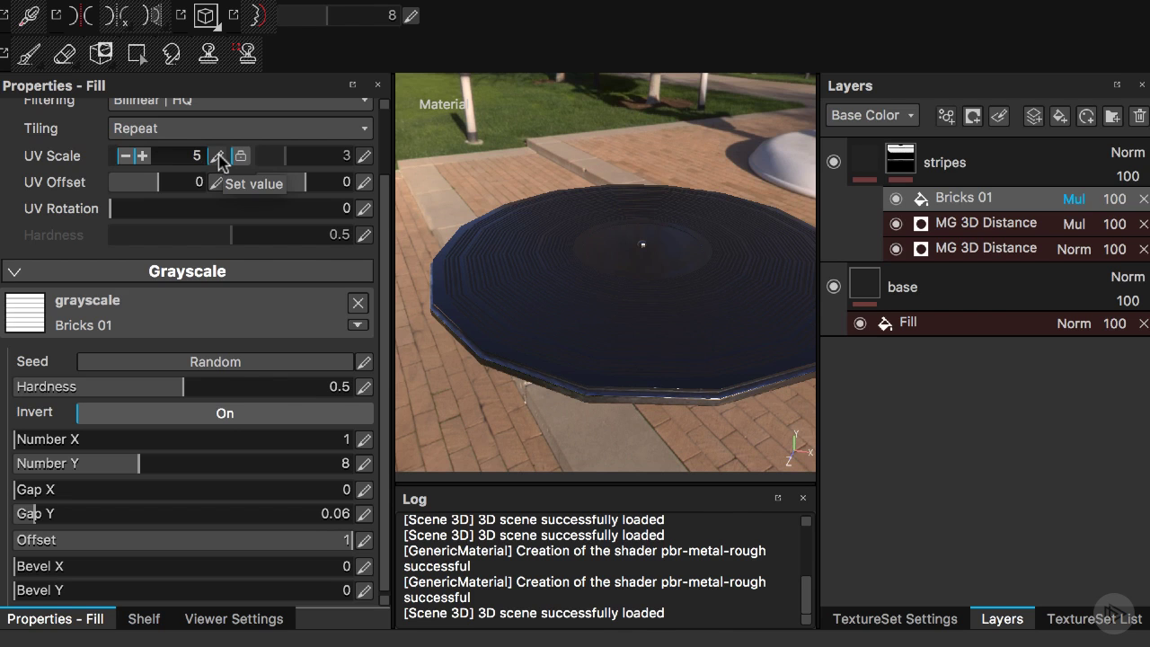
pyautogui.press('Return')
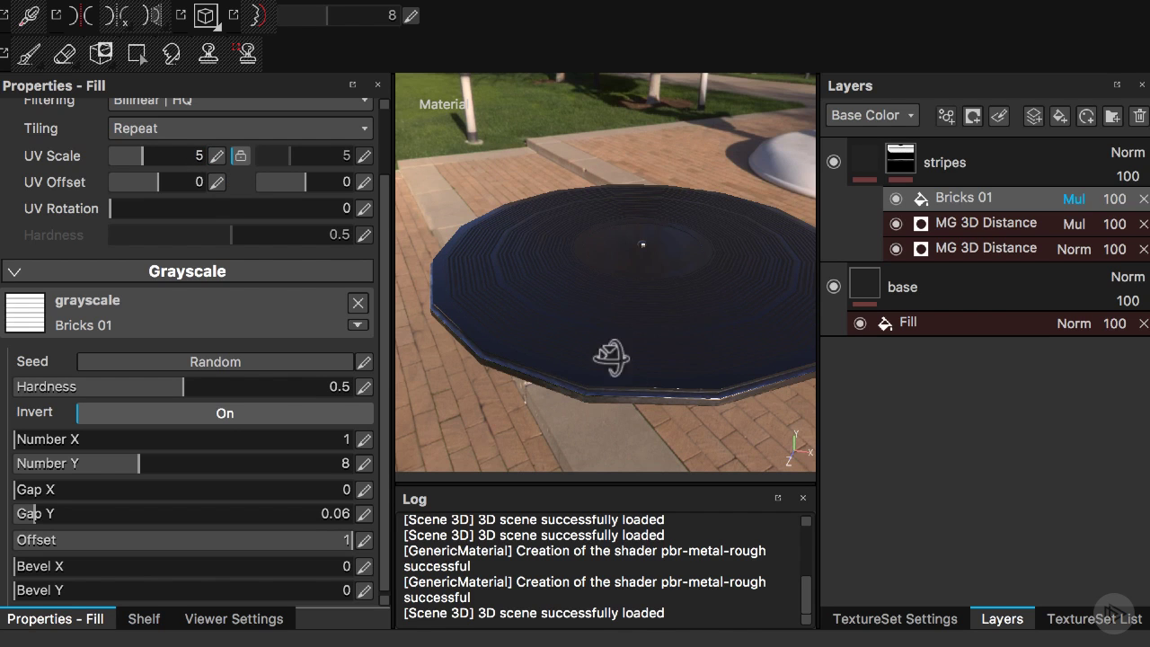
pyautogui.moveTo(605, 351)
pyautogui.keyDown('alt'); pyautogui.mouseDown()
pyautogui.moveTo(673, 291)
pyautogui.moveTo(715, 309)
pyautogui.moveTo(623, 311)
pyautogui.moveTo(642, 300)
pyautogui.moveTo(673, 326)
pyautogui.mouseUp(); pyautogui.keyUp('alt')
pyautogui.moveTo(673, 326)
pyautogui.keyDown('alt'); pyautogui.mouseDown(button='right')
pyautogui.moveTo(641, 286)
pyautogui.moveTo(621, 303)
pyautogui.moveTo(665, 318)
pyautogui.mouseUp(button='right'); pyautogui.keyUp('alt')
pyautogui.keyDown('alt'); pyautogui.moveTo(665, 318); pyautogui.dragTo(654, 300, button='middle'); pyautogui.keyUp('alt')
pyautogui.keyDown('alt'); pyautogui.moveTo(654, 299); pyautogui.dragTo(609, 278, button='right'); pyautogui.keyUp('alt')
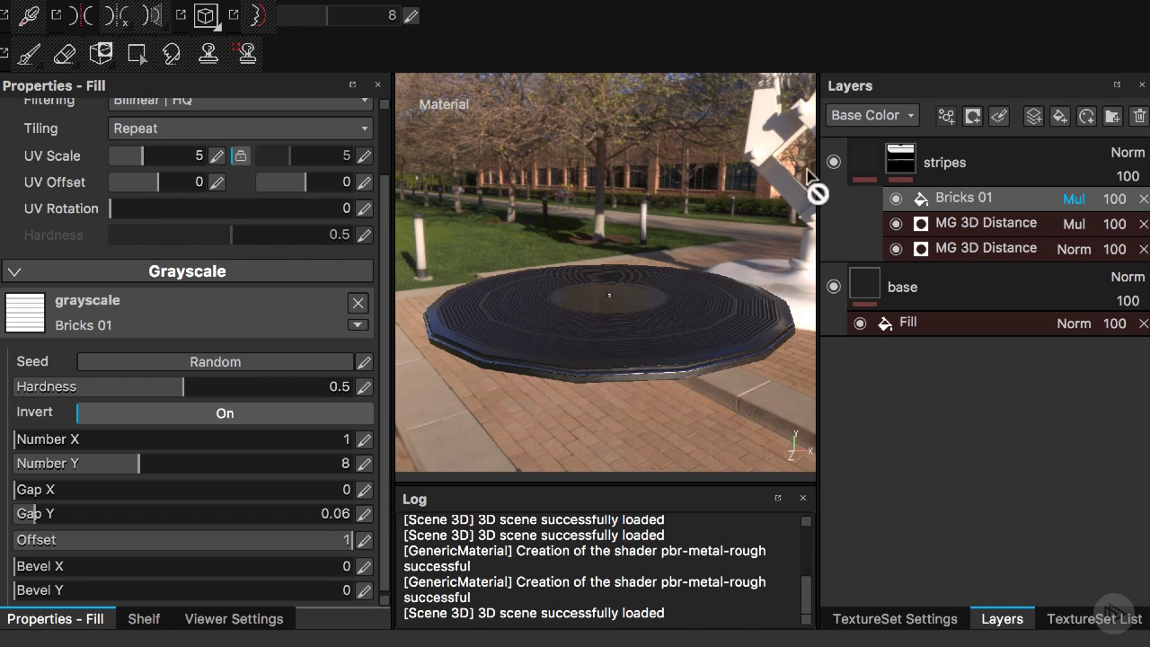
# Add a new layer above stripes with a fill effect and set the fill's roughness to about 0.45.
pyautogui.click(865, 159)
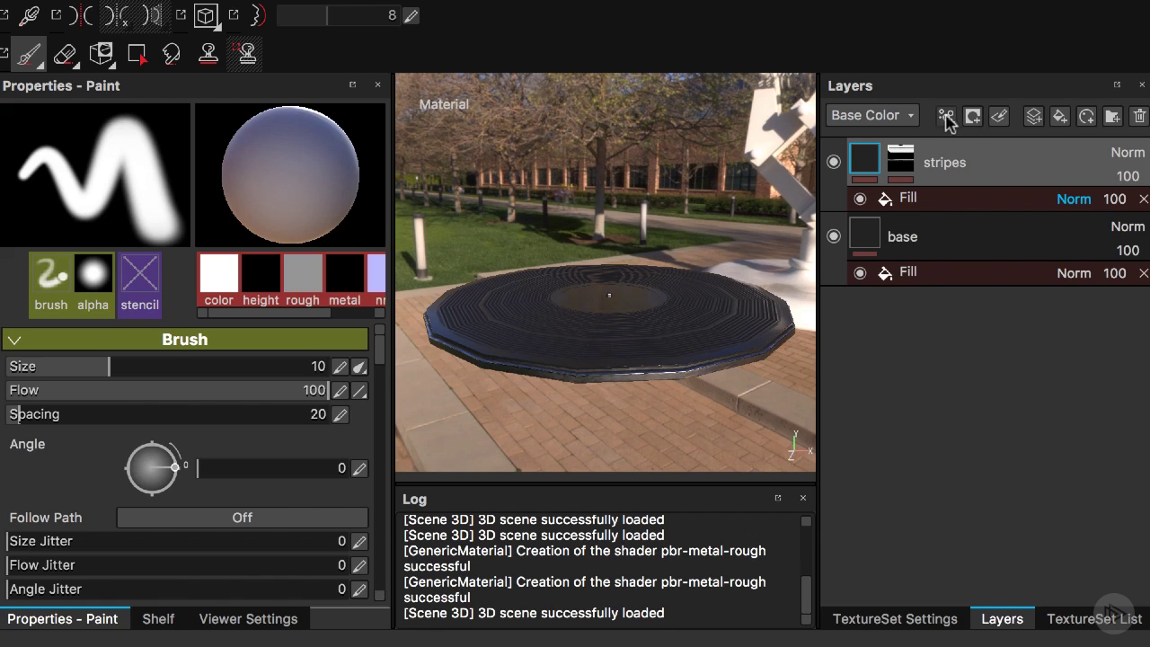
pyautogui.click(1036, 118)
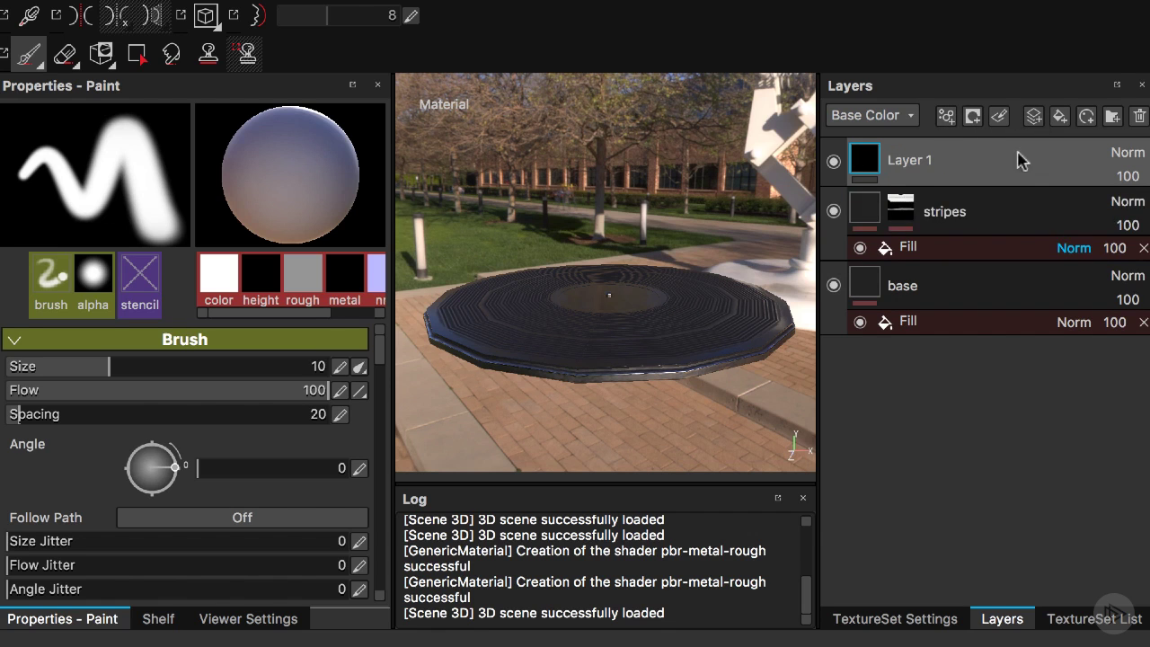
pyautogui.click(946, 120)
pyautogui.click(988, 197)
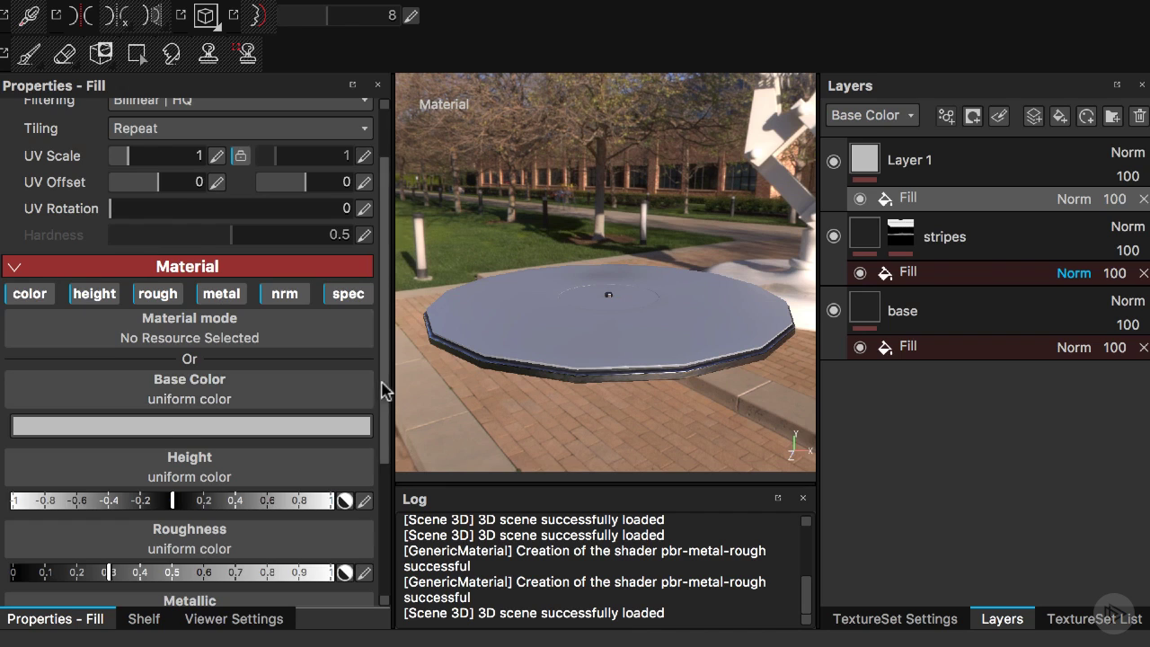
pyautogui.moveTo(385, 390); pyautogui.dragTo(380, 474)
pyautogui.scroll(-2, 148, 453)
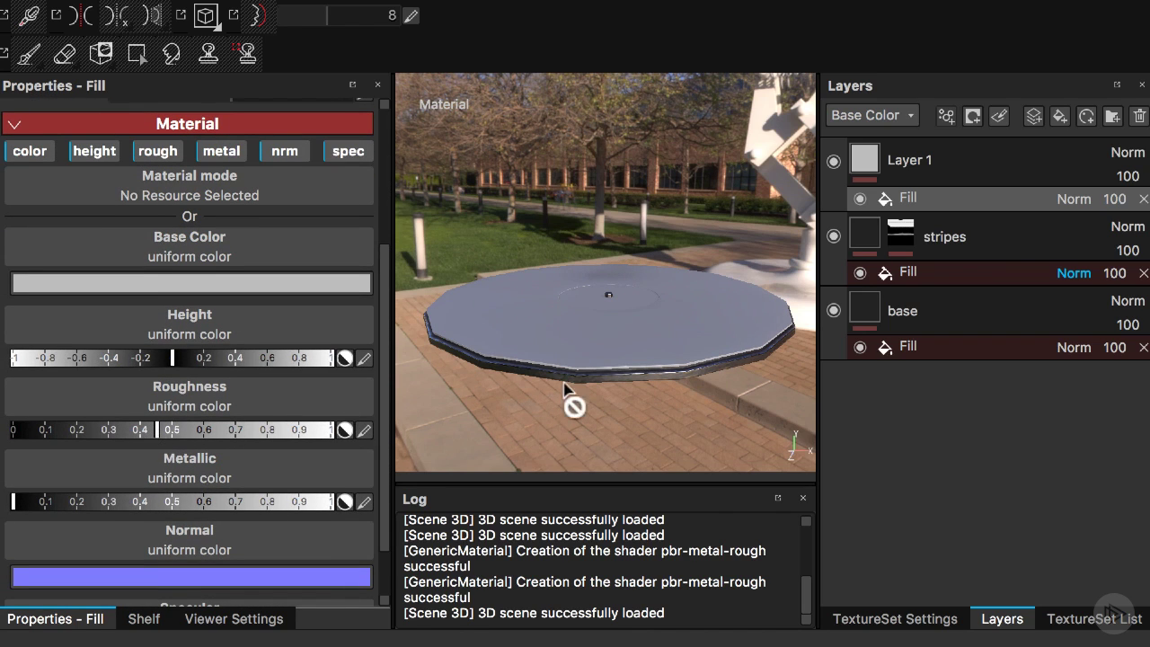
# Add a white mask to Layer 1 and give the mask an MG 3D Distance generator.
pyautogui.click(899, 161)
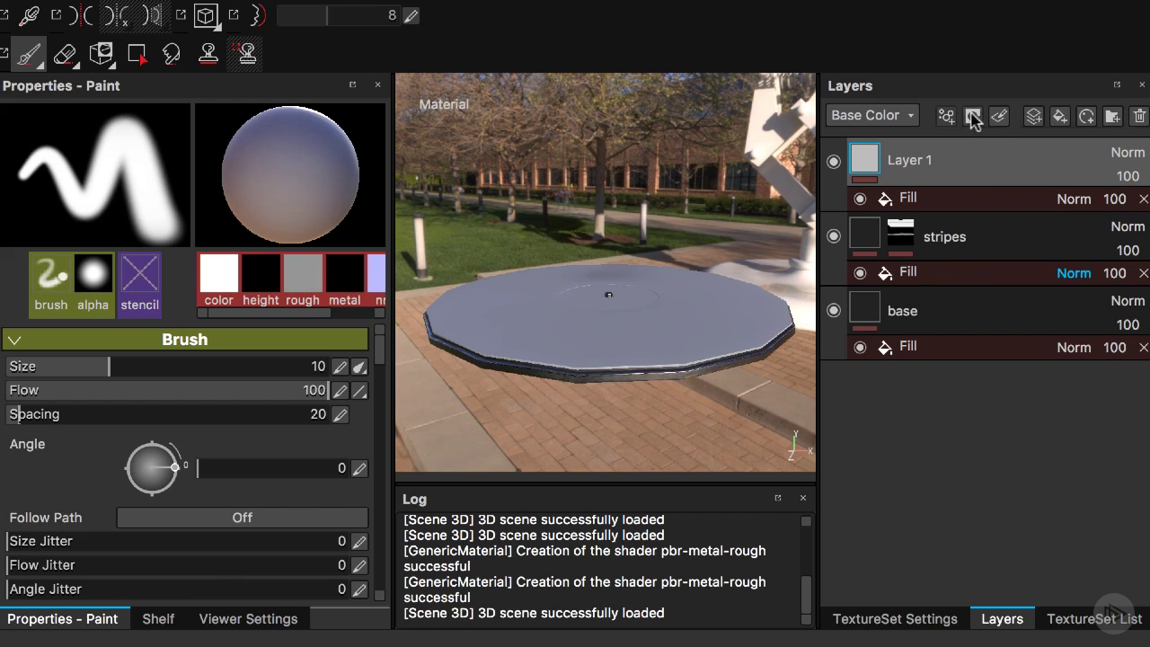
pyautogui.click(972, 116)
pyautogui.click(1034, 141)
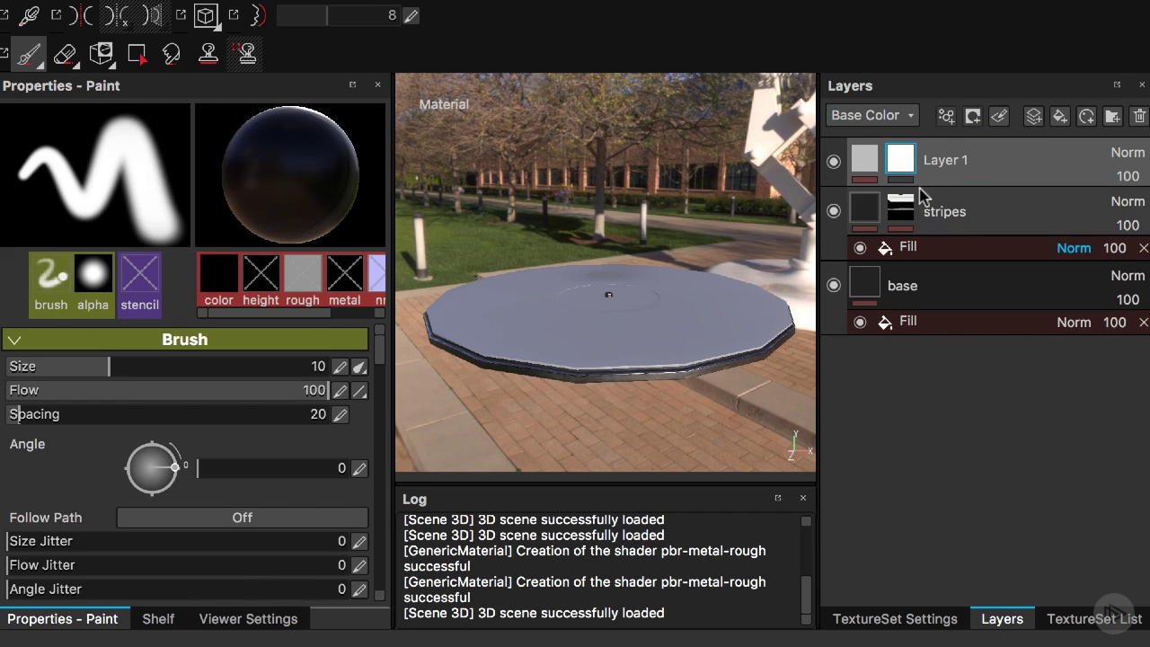
pyautogui.click(970, 117)
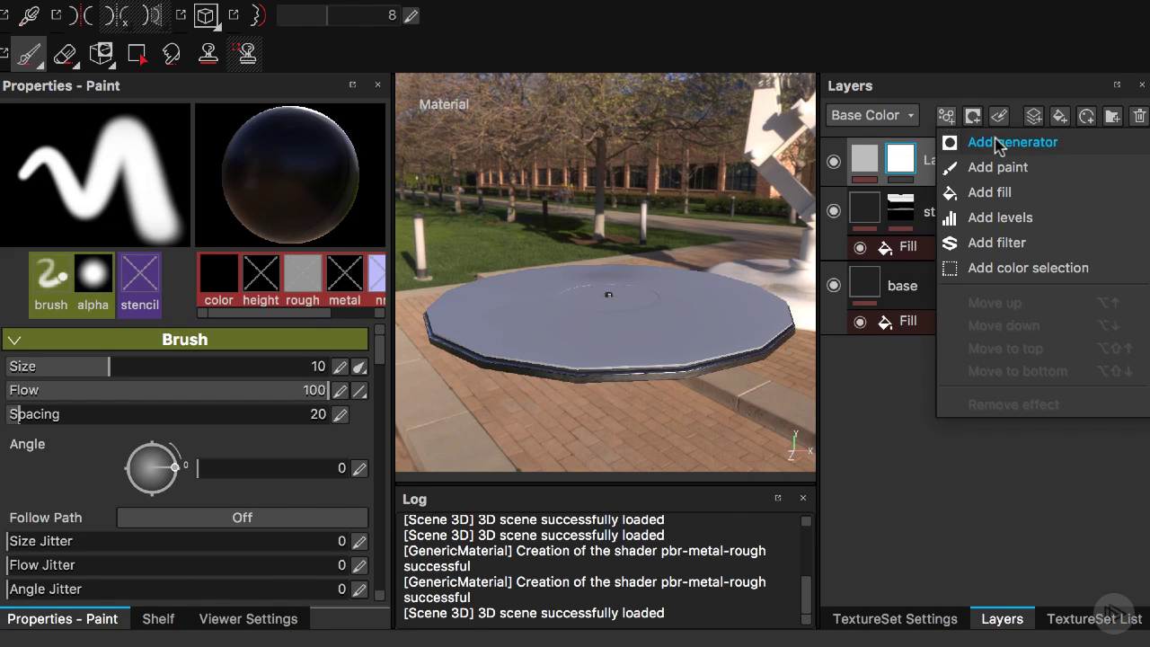
pyautogui.click(966, 142)
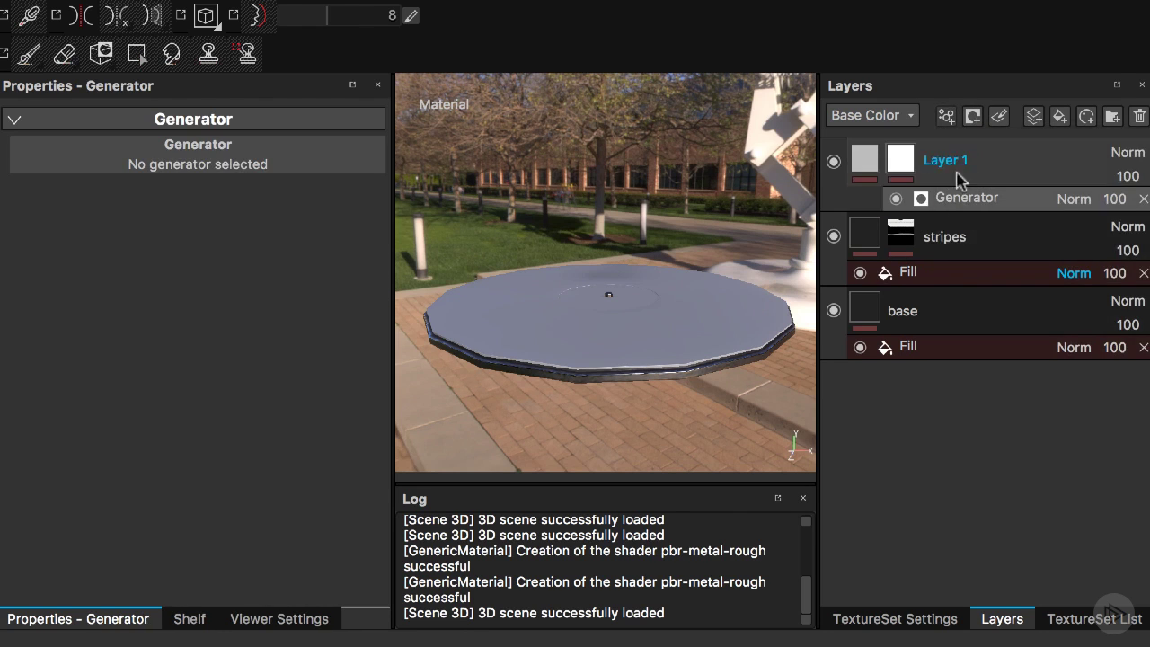
pyautogui.click(136, 165)
pyautogui.click(242, 213)
# Set the Layer 1 mask's MG 3D Distance generator to contrast 1 and offset 0.14, limiting the layer to the record's centre label.
pyautogui.keyDown('alt'); pyautogui.moveTo(676, 290); pyautogui.dragTo(673, 213); pyautogui.keyUp('alt')
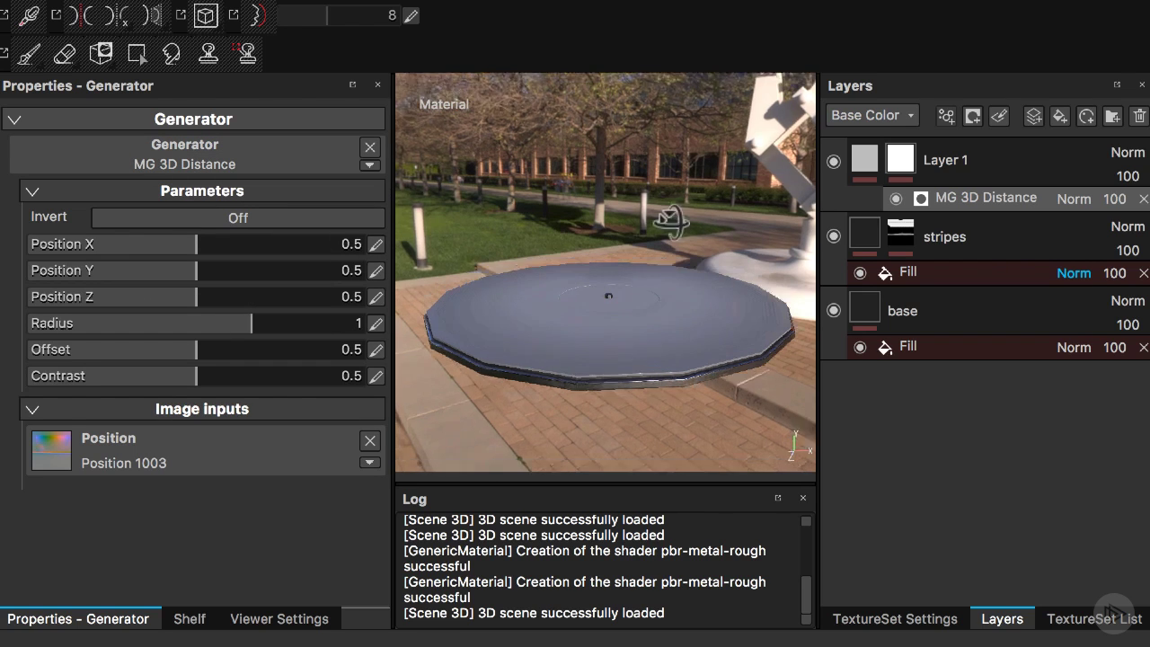
pyautogui.moveTo(241, 383); pyautogui.dragTo(411, 385)
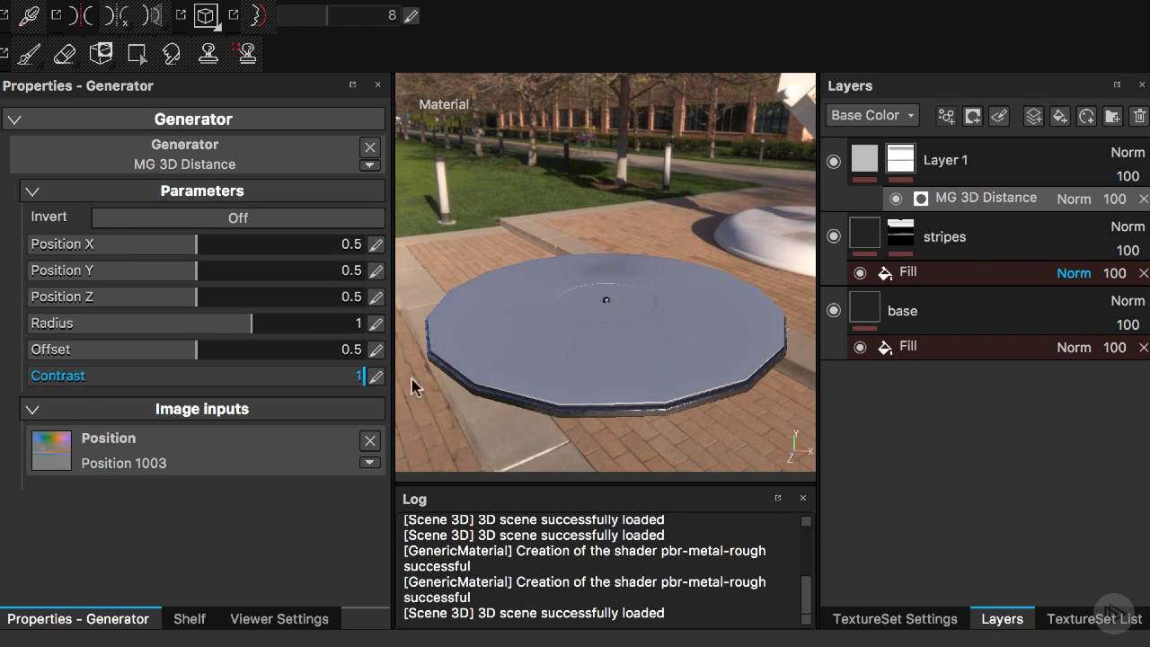
pyautogui.moveTo(192, 355); pyautogui.dragTo(78, 357)
pyautogui.keyDown('alt'); pyautogui.moveTo(531, 341); pyautogui.dragTo(685, 441, button='right'); pyautogui.keyUp('alt')
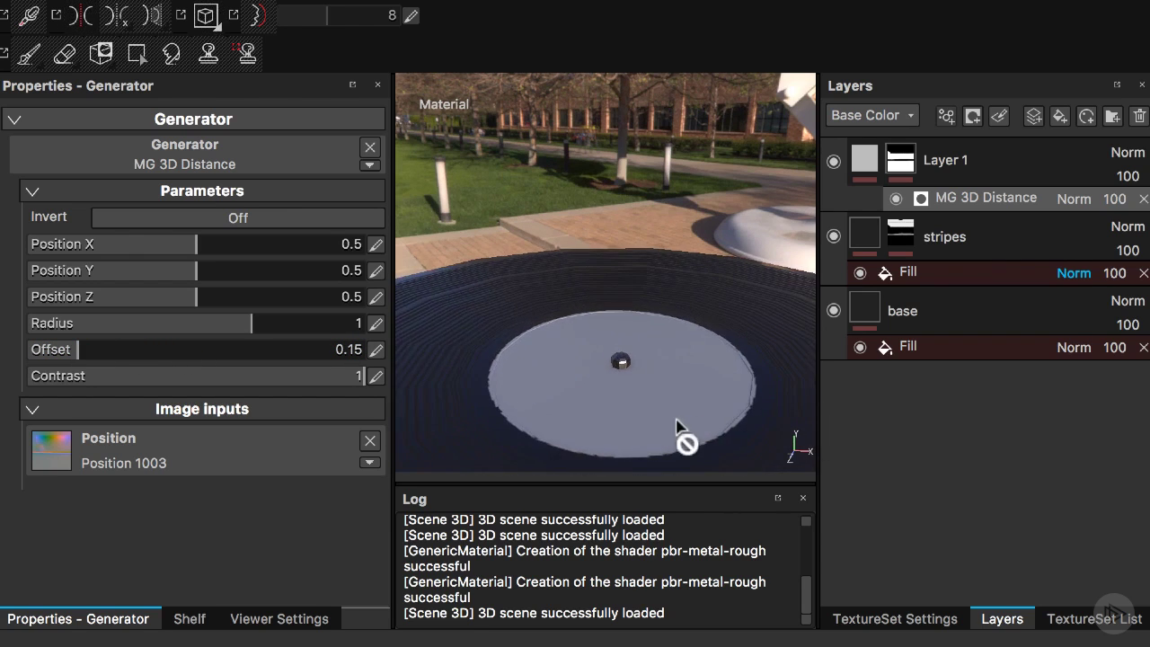
pyautogui.keyDown('alt'); pyautogui.moveTo(686, 441); pyautogui.dragTo(516, 247); pyautogui.keyUp('alt')
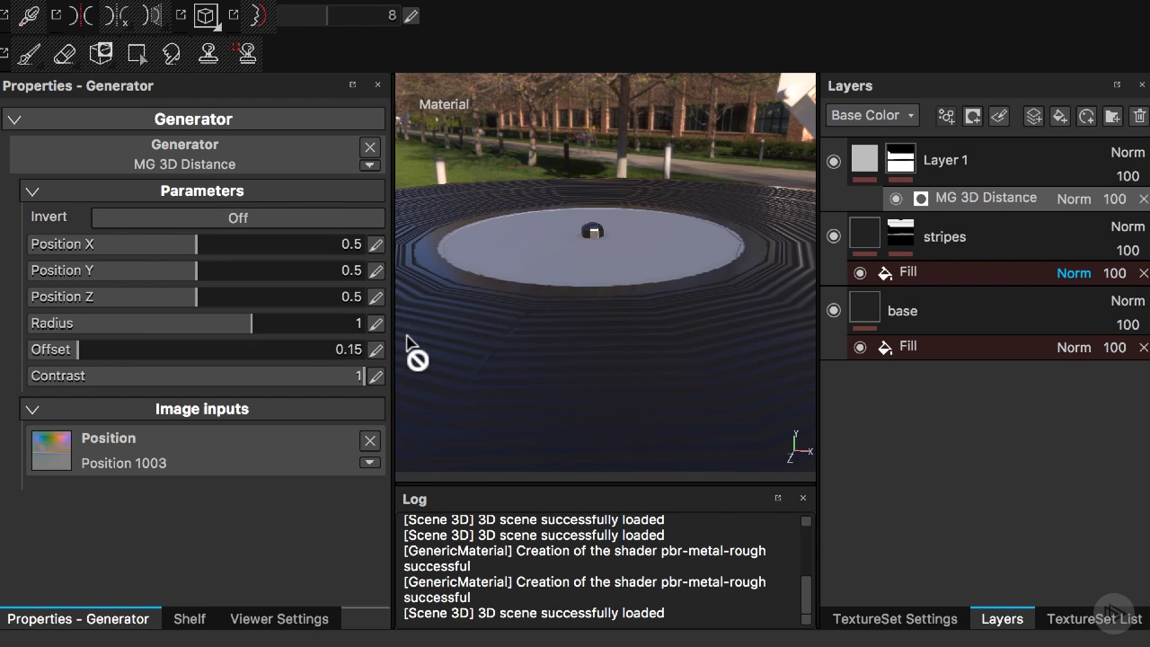
pyautogui.click(376, 350)
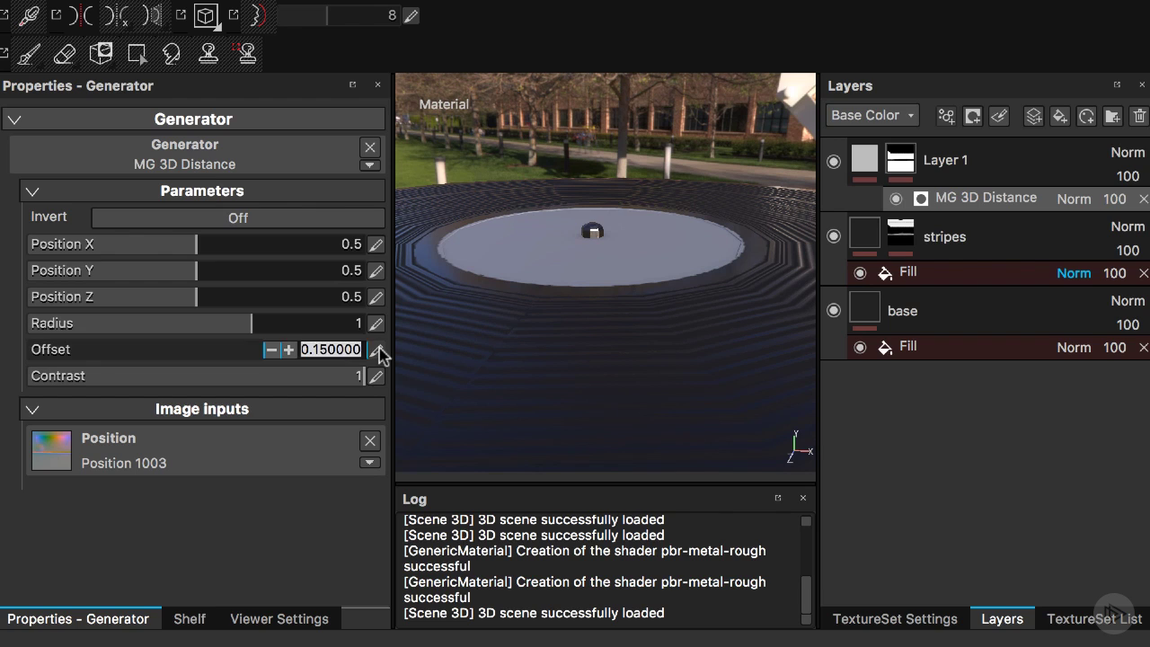
pyautogui.write('0.14')
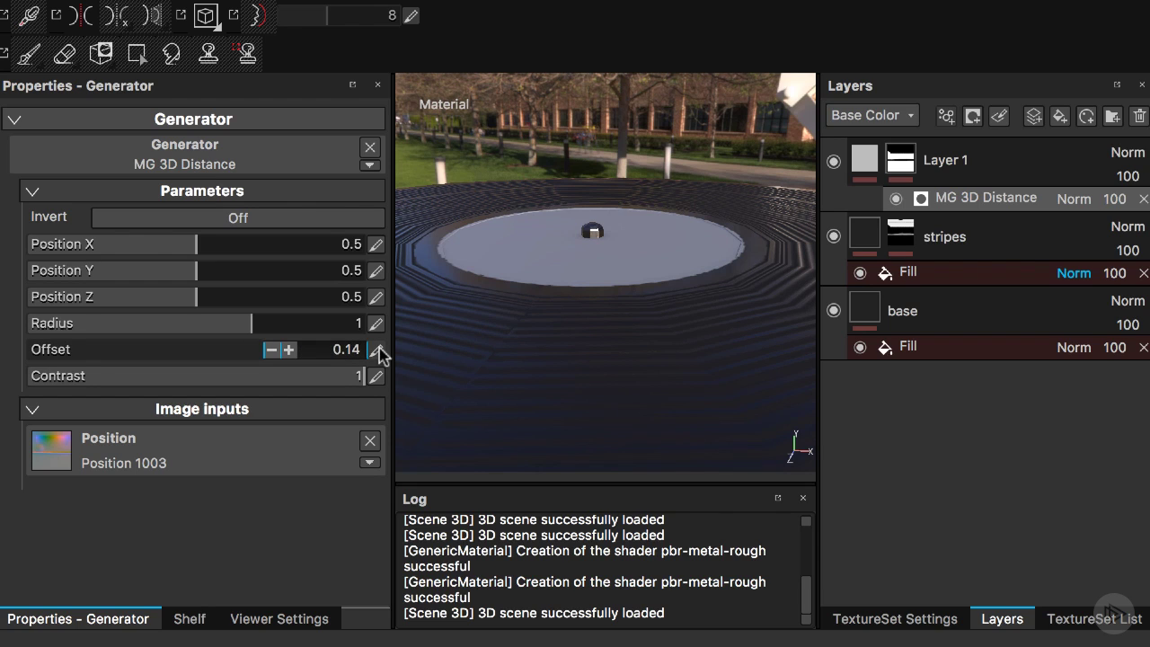
pyautogui.press('Return')
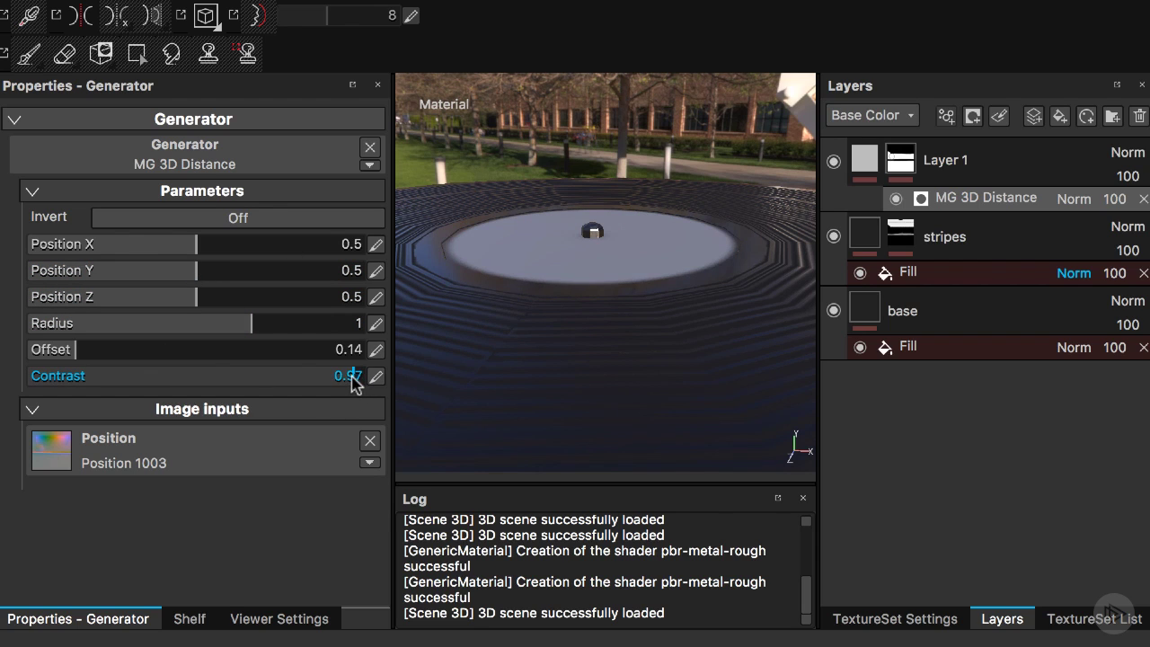
# Add a new layer above Layer 1 and give it a fill effect.
pyautogui.keyDown('alt'); pyautogui.moveTo(673, 301); pyautogui.dragTo(576, 281, button='right'); pyautogui.keyUp('alt')
pyautogui.keyDown('alt'); pyautogui.moveTo(675, 331); pyautogui.dragTo(629, 312, button='right'); pyautogui.keyUp('alt')
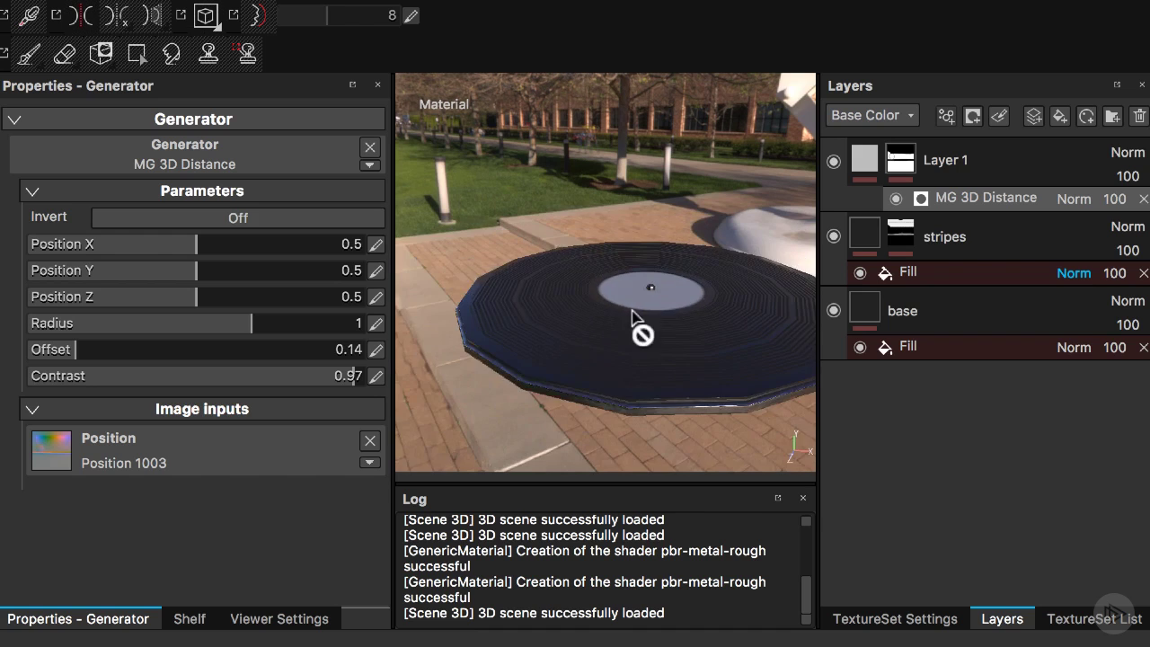
pyautogui.keyDown('alt'); pyautogui.moveTo(626, 333); pyautogui.dragTo(576, 341, button='middle'); pyautogui.keyUp('alt')
pyautogui.keyDown('alt'); pyautogui.moveTo(576, 341); pyautogui.dragTo(588, 305); pyautogui.keyUp('alt')
pyautogui.moveTo(626, 279)
pyautogui.keyDown('alt'); pyautogui.mouseDown()
pyautogui.moveTo(542, 243)
pyautogui.moveTo(593, 269)
pyautogui.moveTo(597, 292)
pyautogui.moveTo(629, 281)
pyautogui.mouseUp(); pyautogui.keyUp('alt')
pyautogui.click(866, 162)
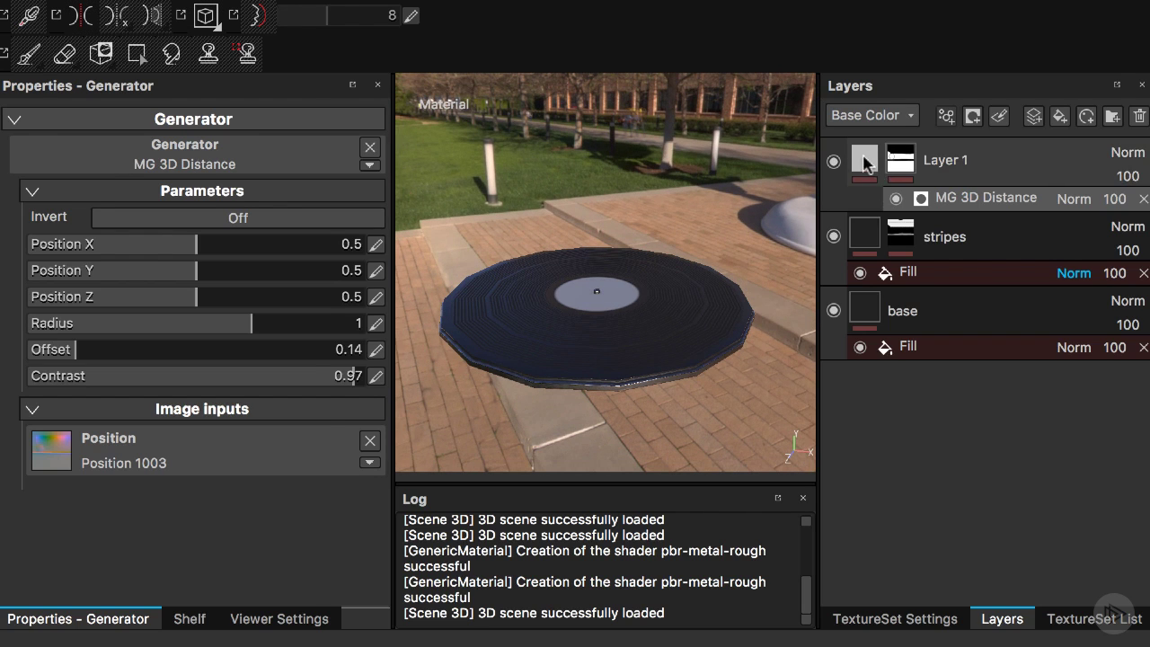
pyautogui.click(1033, 117)
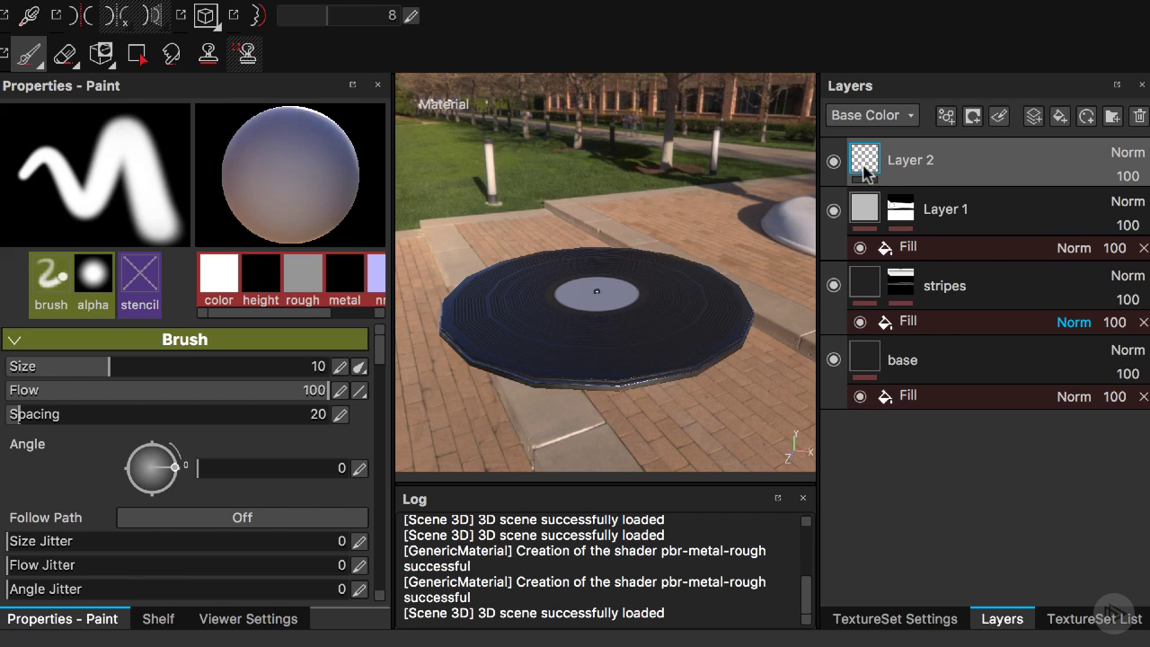
pyautogui.click(949, 118)
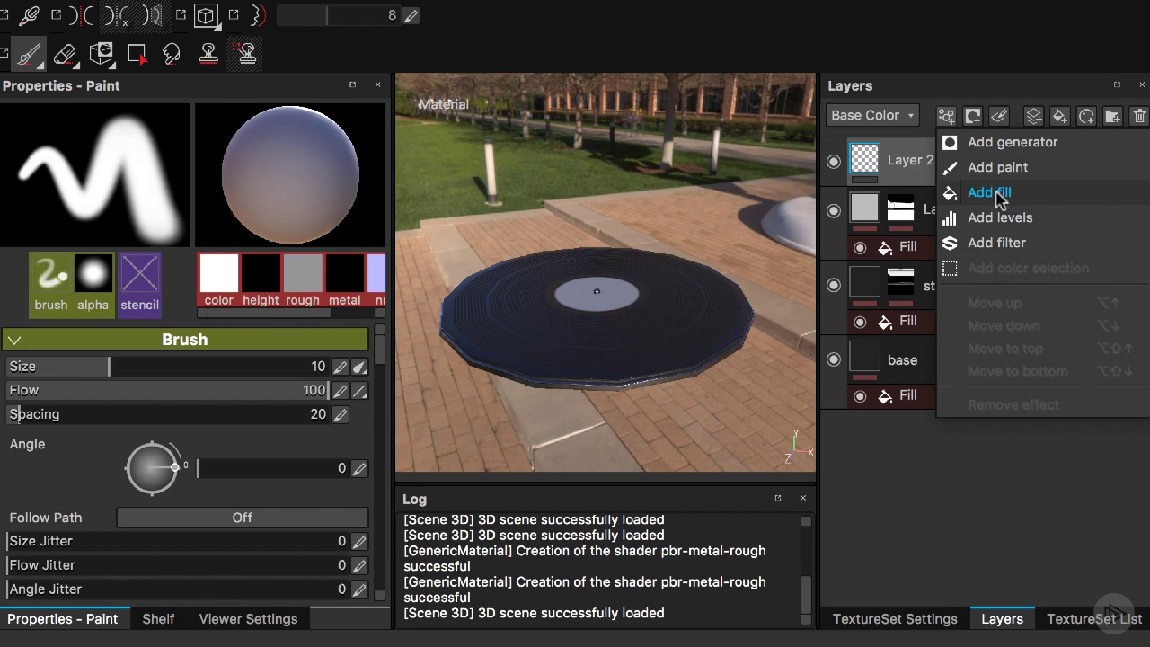
pyautogui.click(998, 194)
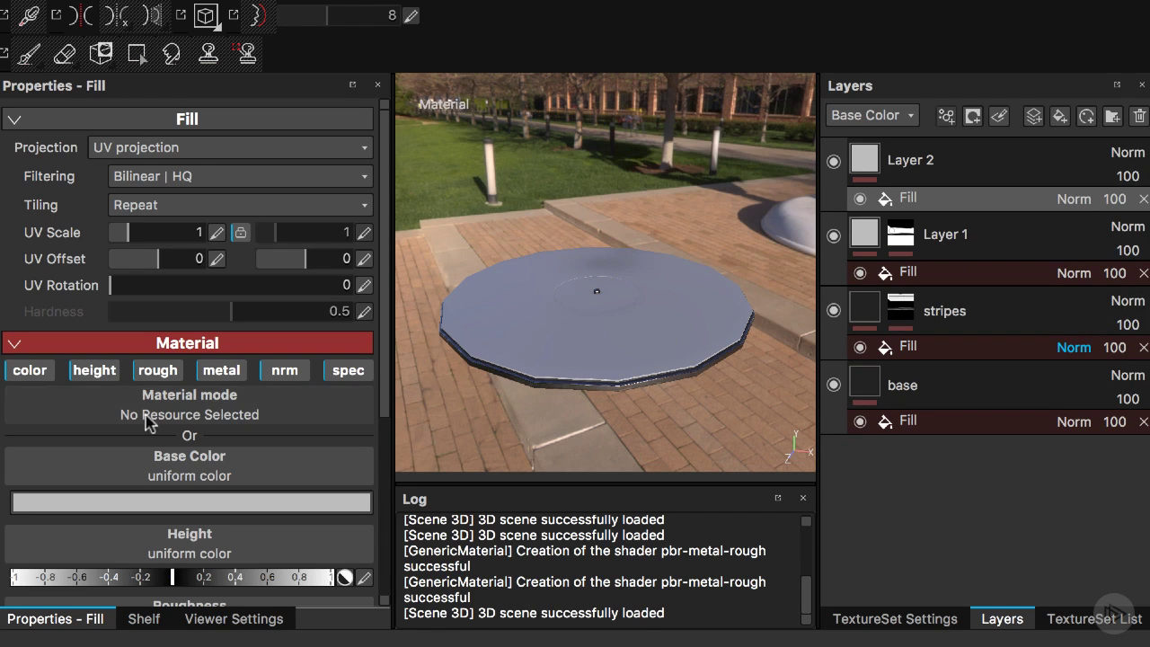
# Limit Layer 2's fill to the roughness channel by disabling color, height, metal, normal and specular.
pyautogui.click(28, 369)
pyautogui.click(93, 371)
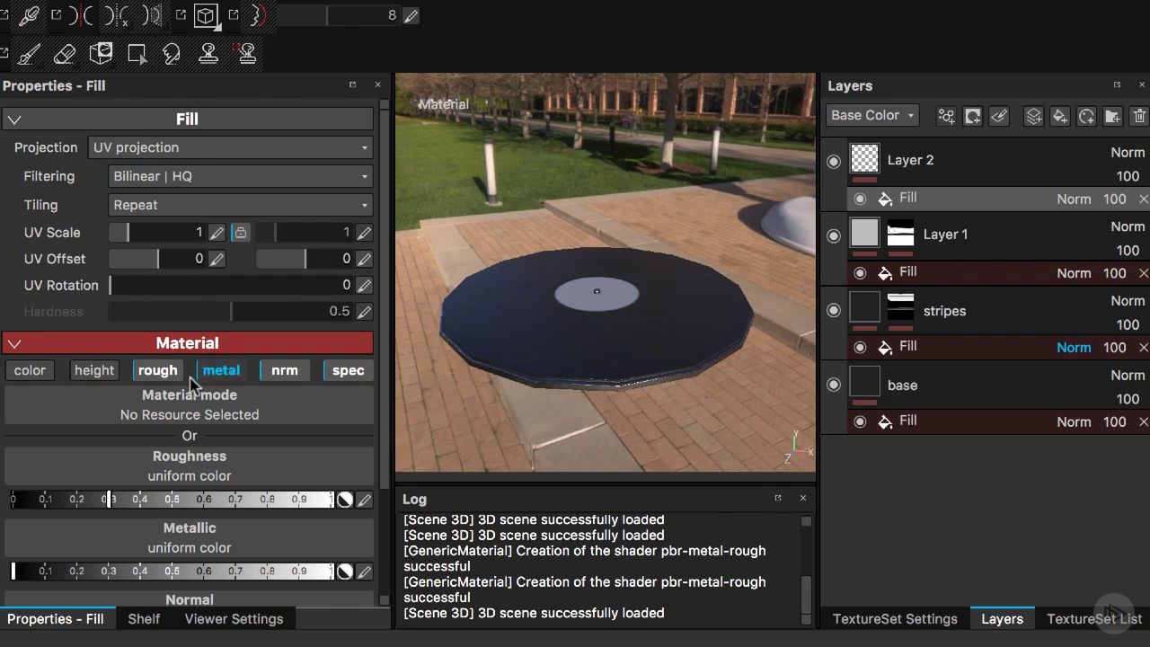
pyautogui.click(221, 370)
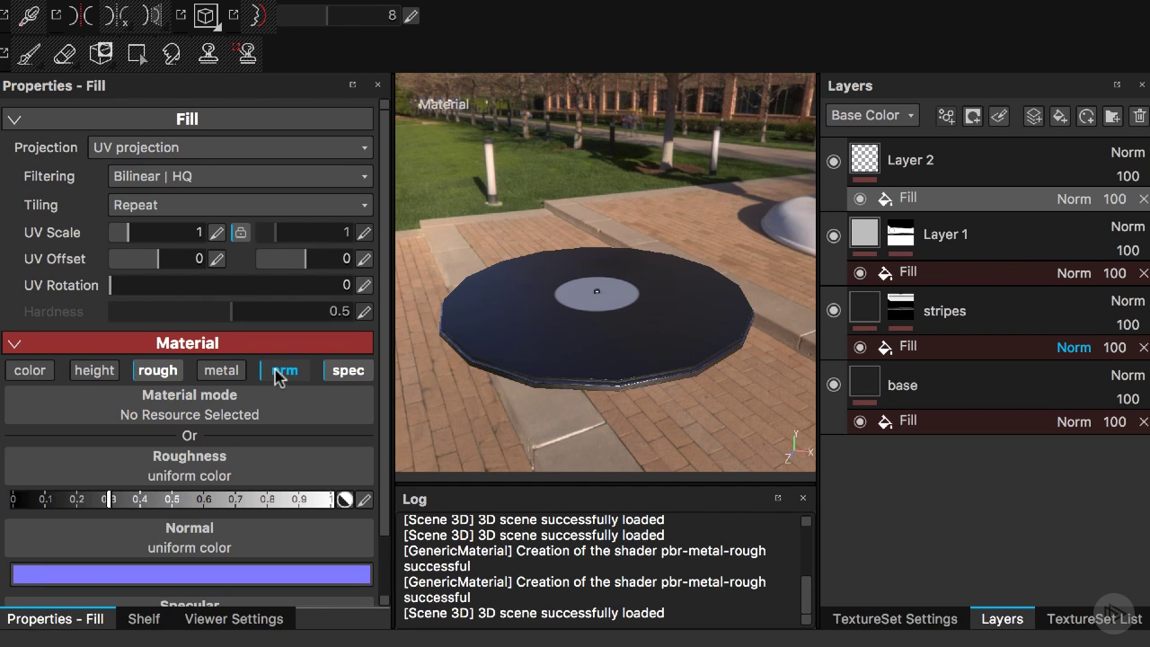
pyautogui.click(278, 372)
pyautogui.click(355, 372)
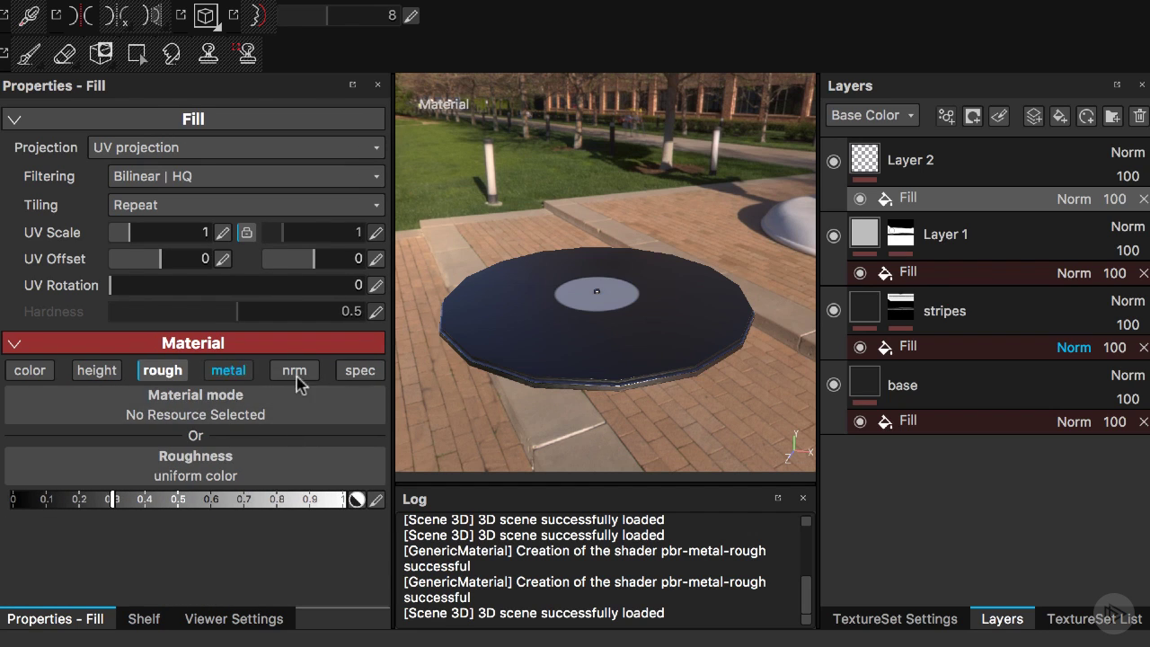
# Assign the BnW Spots 3 procedural texture to the roughness of Layer 2's fill.
pyautogui.click(222, 469)
pyautogui.press('BackSpace')
pyautogui.press('BackSpace')
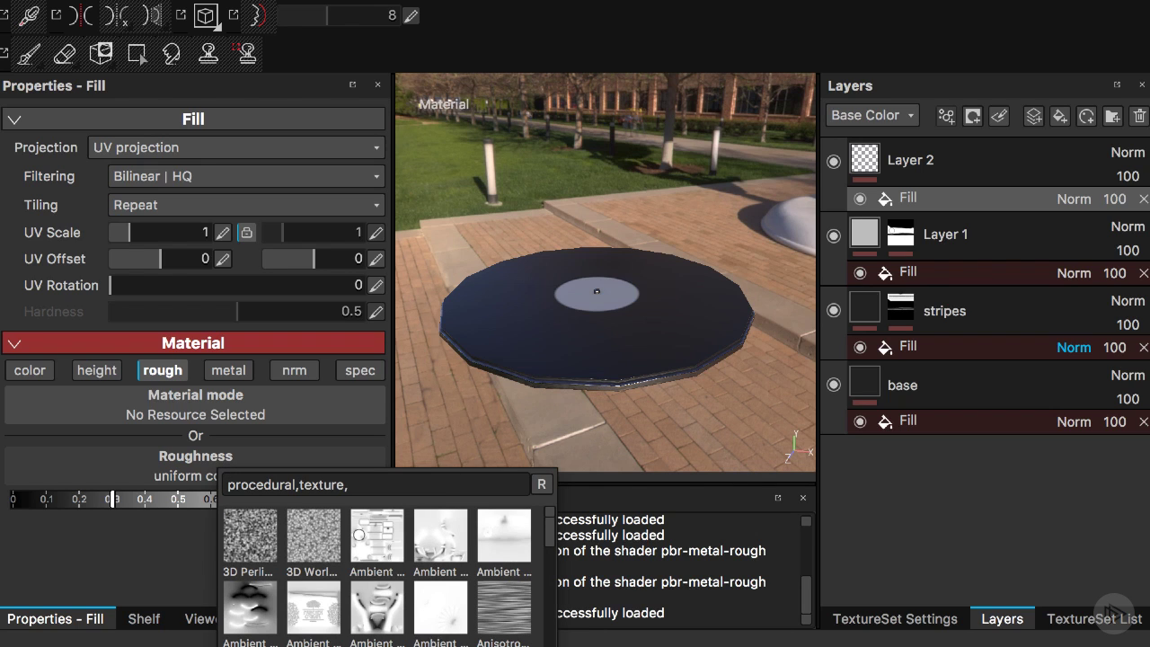
pyautogui.scroll(-2, 549, 543)
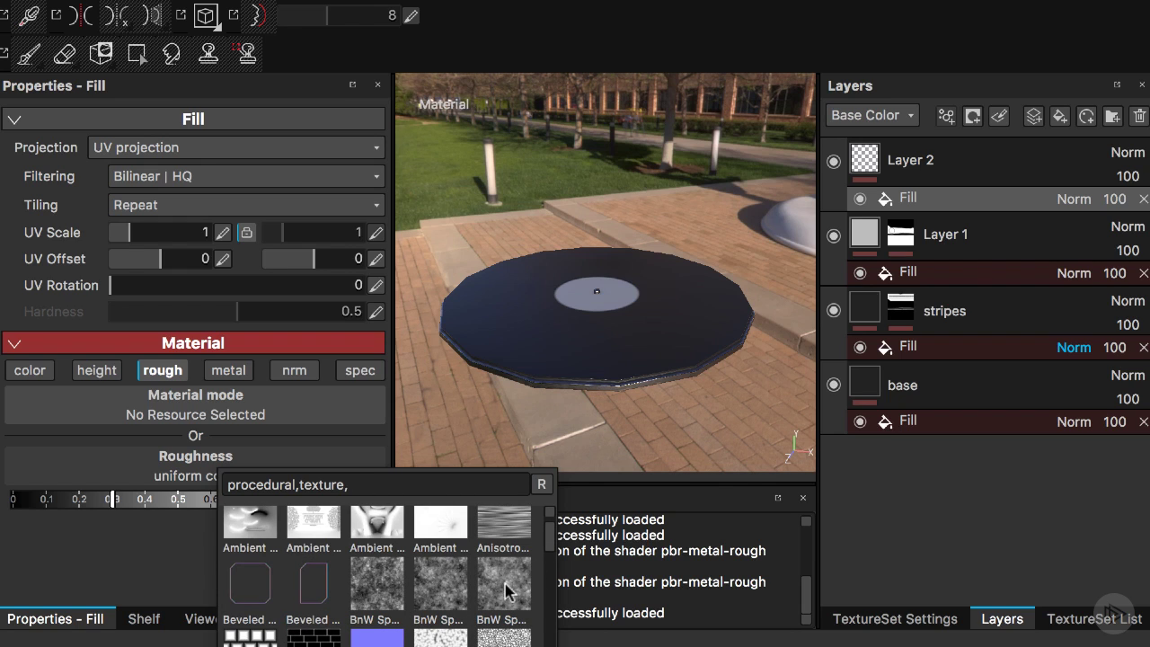
pyautogui.click(503, 589)
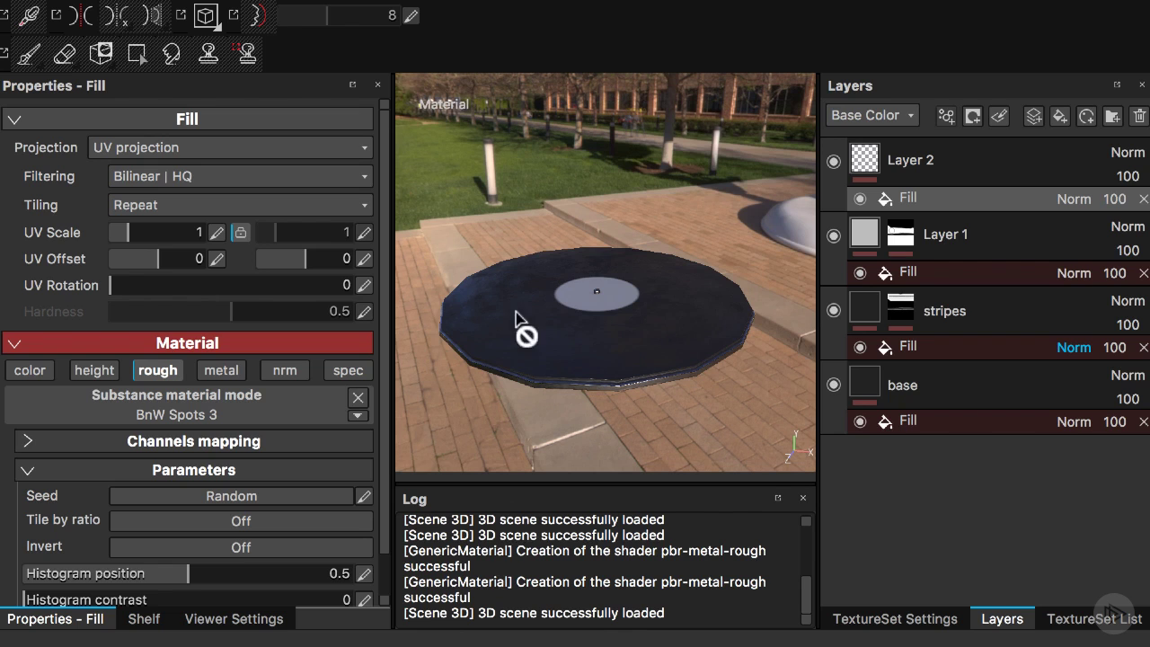
pyautogui.moveTo(590, 303)
pyautogui.keyDown('alt'); pyautogui.mouseDown()
pyautogui.moveTo(656, 261)
pyautogui.moveTo(639, 259)
pyautogui.moveTo(740, 267)
pyautogui.moveTo(804, 248)
pyautogui.moveTo(655, 292)
pyautogui.moveTo(617, 322)
pyautogui.mouseUp(); pyautogui.keyUp('alt')
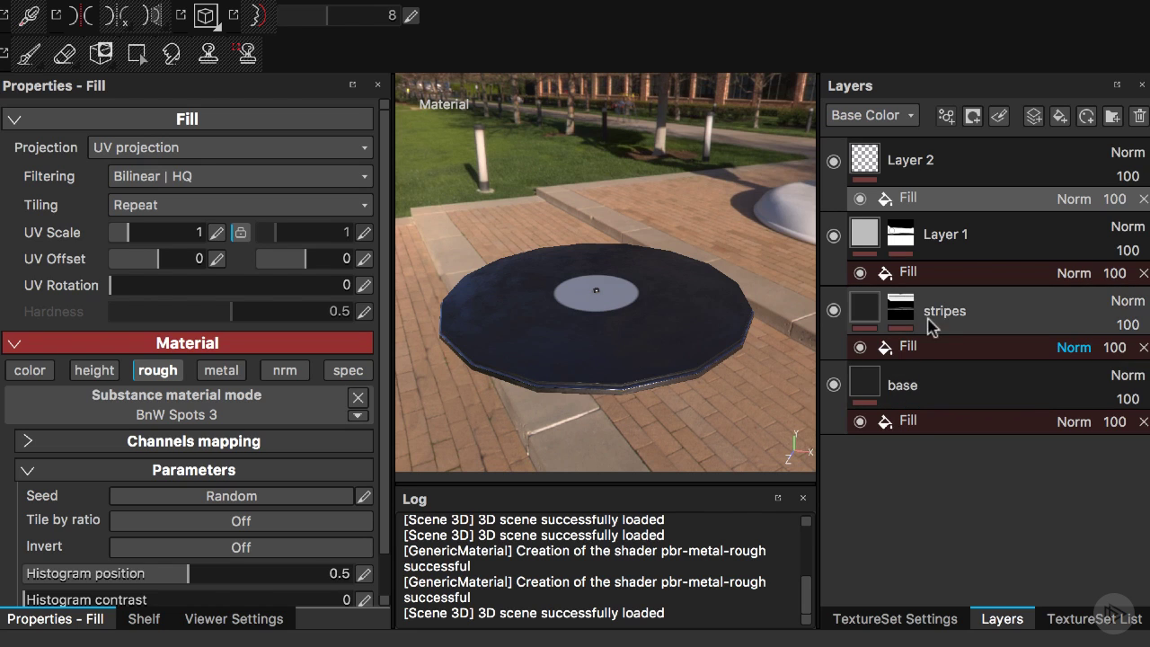
# Set Layer 2's blending mode to Screen for the Roughness channel.
pyautogui.click(896, 165)
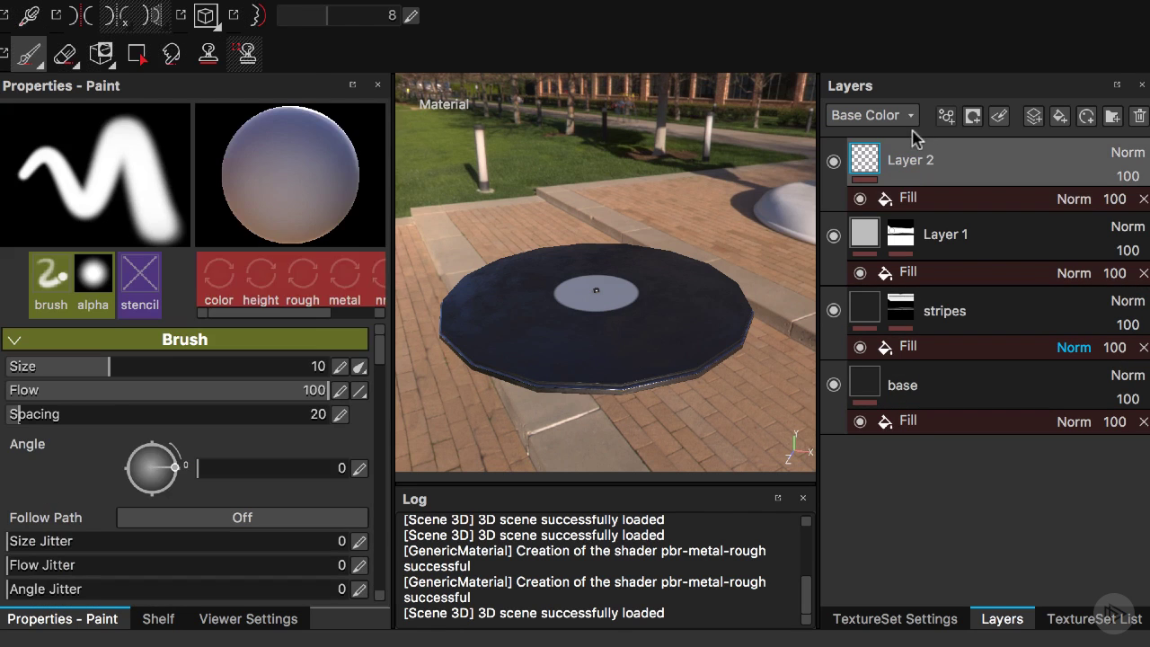
pyautogui.click(895, 117)
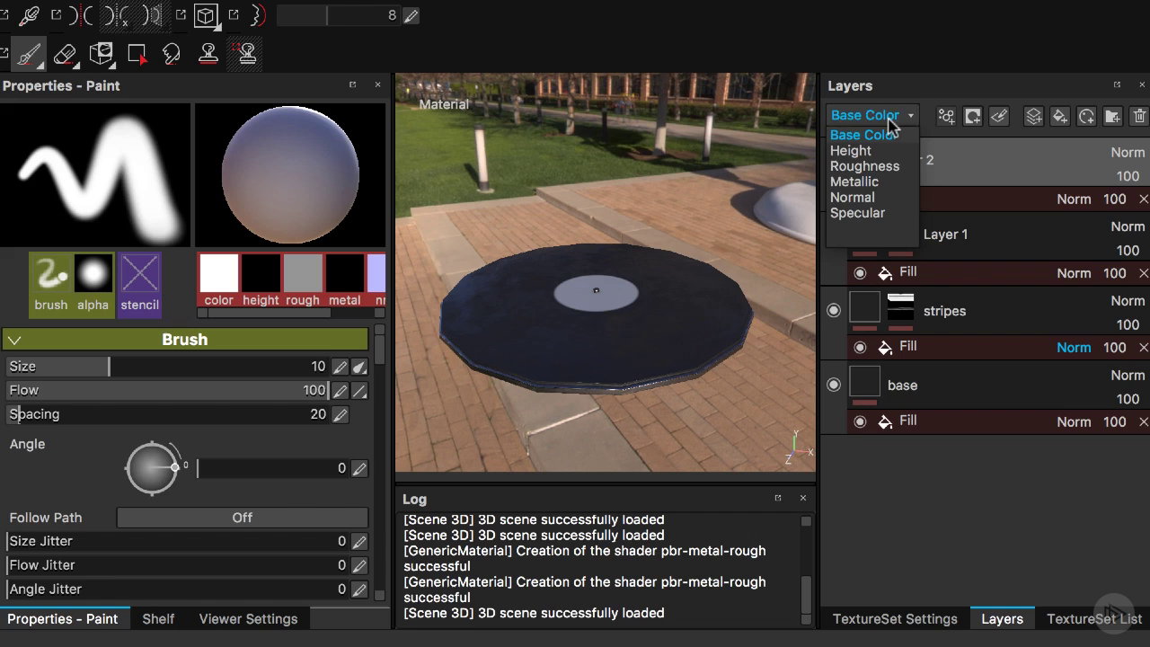
pyautogui.click(889, 169)
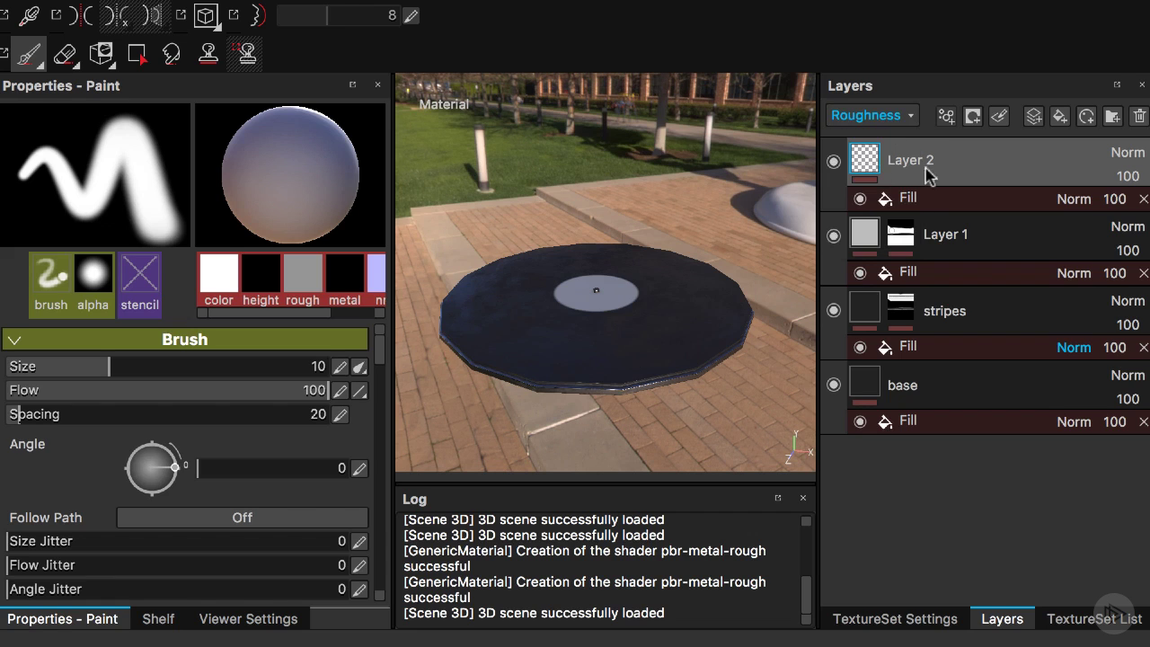
pyautogui.click(1125, 153)
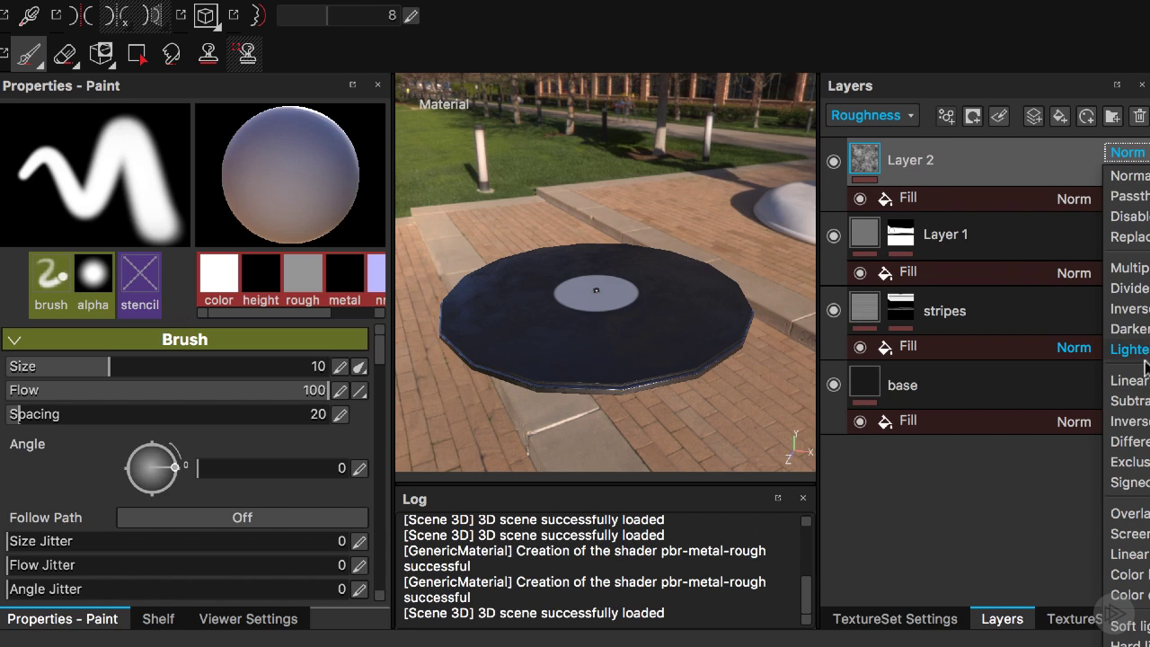
pyautogui.click(1129, 536)
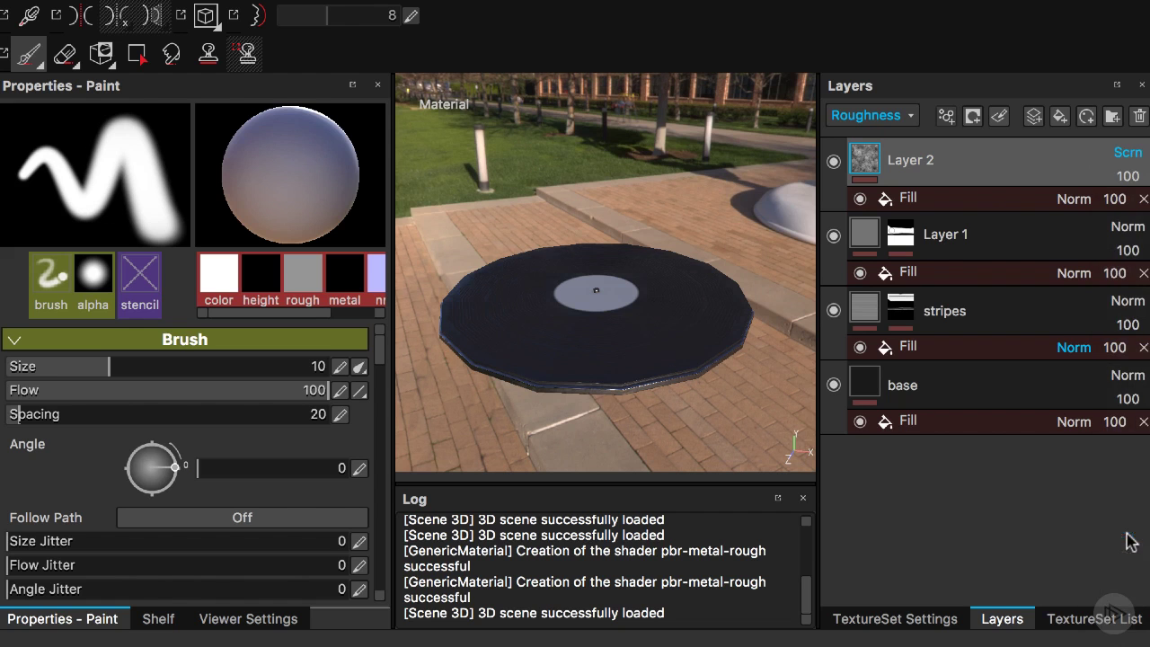
pyautogui.moveTo(596, 390)
pyautogui.keyDown('alt'); pyautogui.mouseDown()
pyautogui.moveTo(641, 347)
pyautogui.moveTo(597, 377)
pyautogui.moveTo(840, 465)
pyautogui.moveTo(773, 386)
pyautogui.moveTo(832, 373)
pyautogui.moveTo(559, 375)
pyautogui.moveTo(595, 341)
pyautogui.moveTo(583, 390)
pyautogui.moveTo(593, 283)
pyautogui.moveTo(658, 358)
pyautogui.moveTo(652, 468)
pyautogui.moveTo(652, 303)
pyautogui.moveTo(673, 264)
pyautogui.moveTo(633, 244)
pyautogui.mouseUp(); pyautogui.keyUp('alt')
pyautogui.keyDown('alt'); pyautogui.moveTo(632, 246); pyautogui.dragTo(593, 244, button='right'); pyautogui.keyUp('alt')
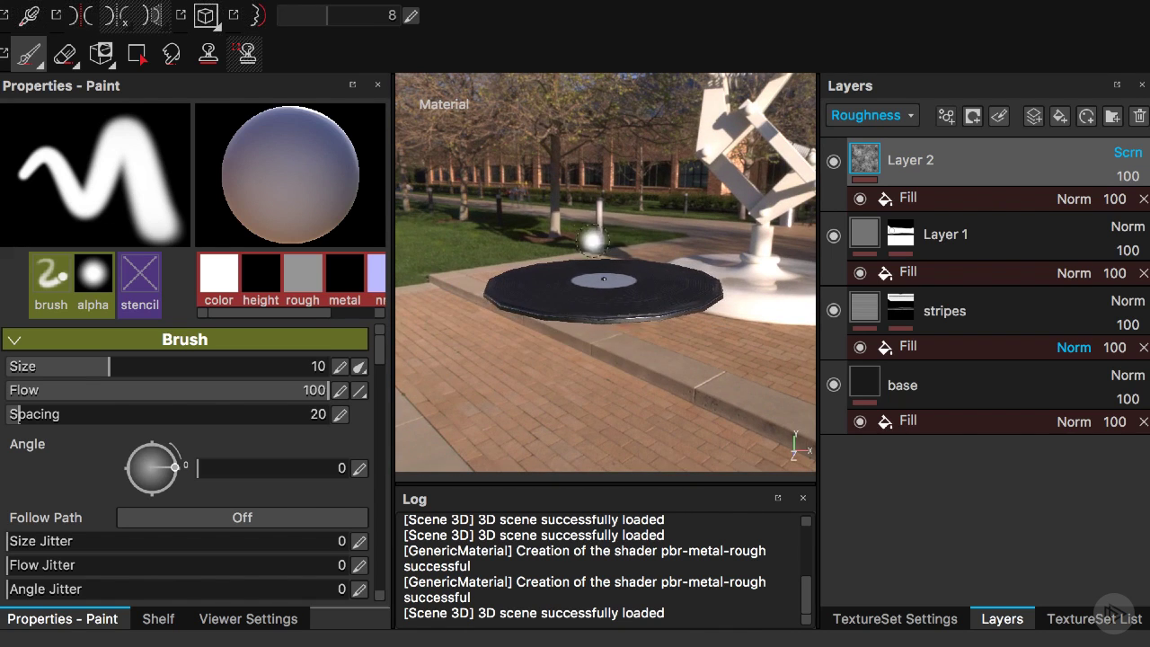
pyautogui.keyDown('alt'); pyautogui.moveTo(620, 253); pyautogui.dragTo(623, 289, button='middle'); pyautogui.keyUp('alt')
pyautogui.keyDown('alt'); pyautogui.moveTo(634, 324); pyautogui.dragTo(687, 340, button='right'); pyautogui.keyUp('alt')
pyautogui.moveTo(687, 339)
pyautogui.keyDown('alt'); pyautogui.mouseDown(button='middle')
pyautogui.moveTo(672, 329)
pyautogui.moveTo(696, 342)
pyautogui.mouseUp(button='middle'); pyautogui.keyUp('alt')
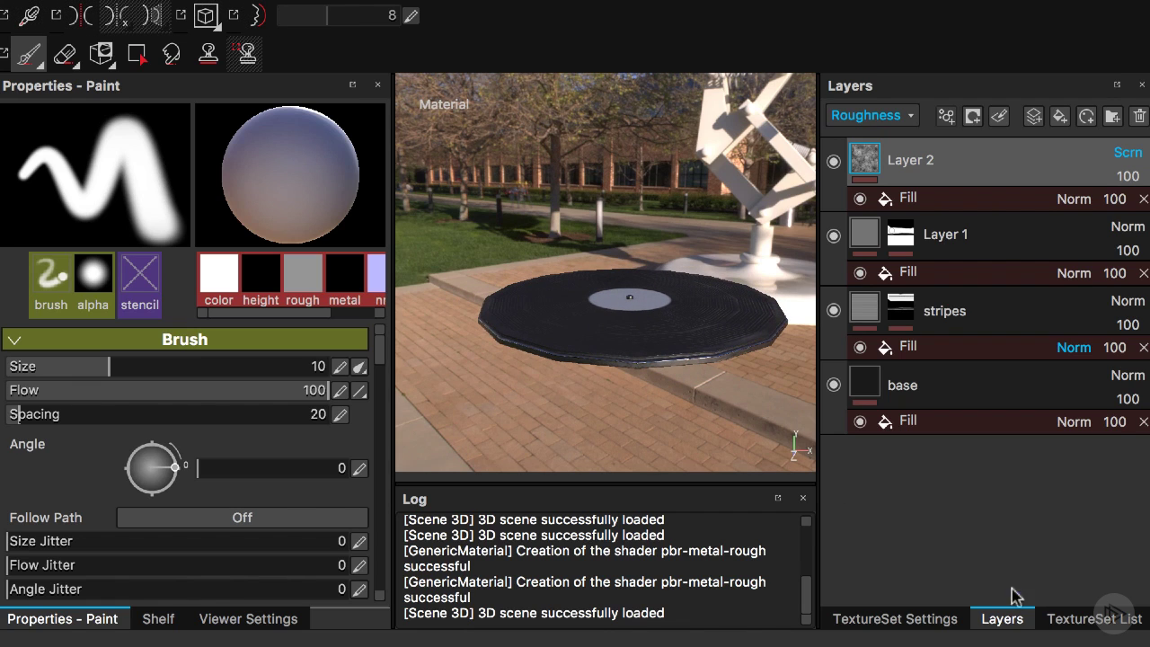
# Make the hidden texture sets 1001, 1002, 1005, 1011 and 1012 visible to show the whole gramophone.
pyautogui.click(1075, 619)
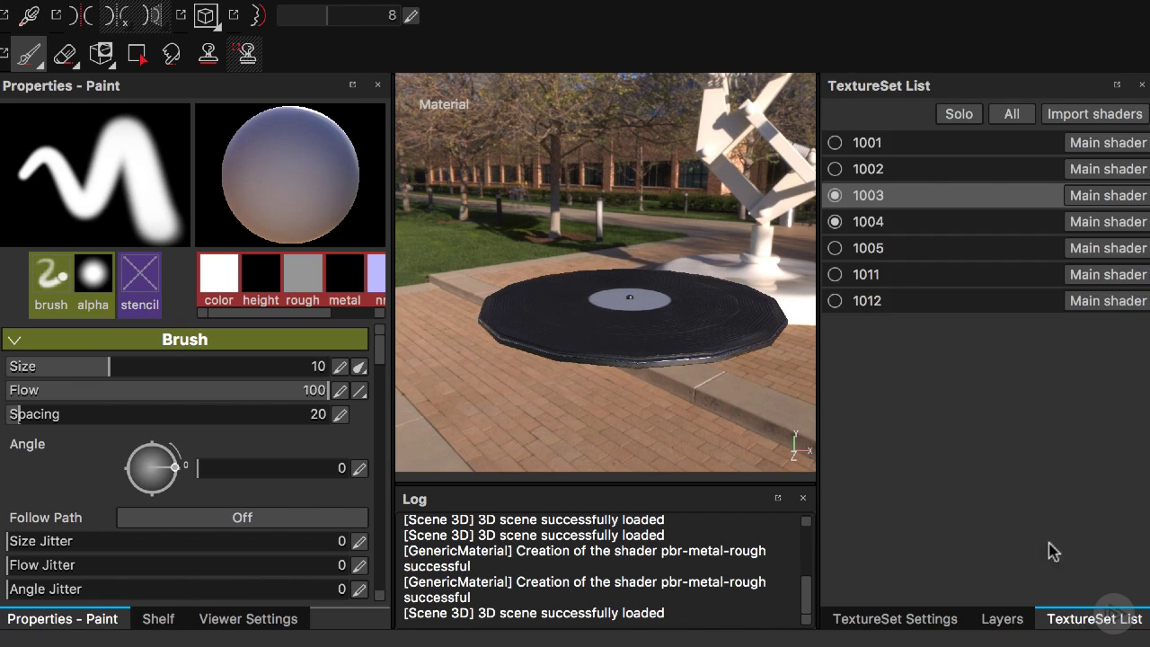
pyautogui.click(835, 169)
pyautogui.click(835, 142)
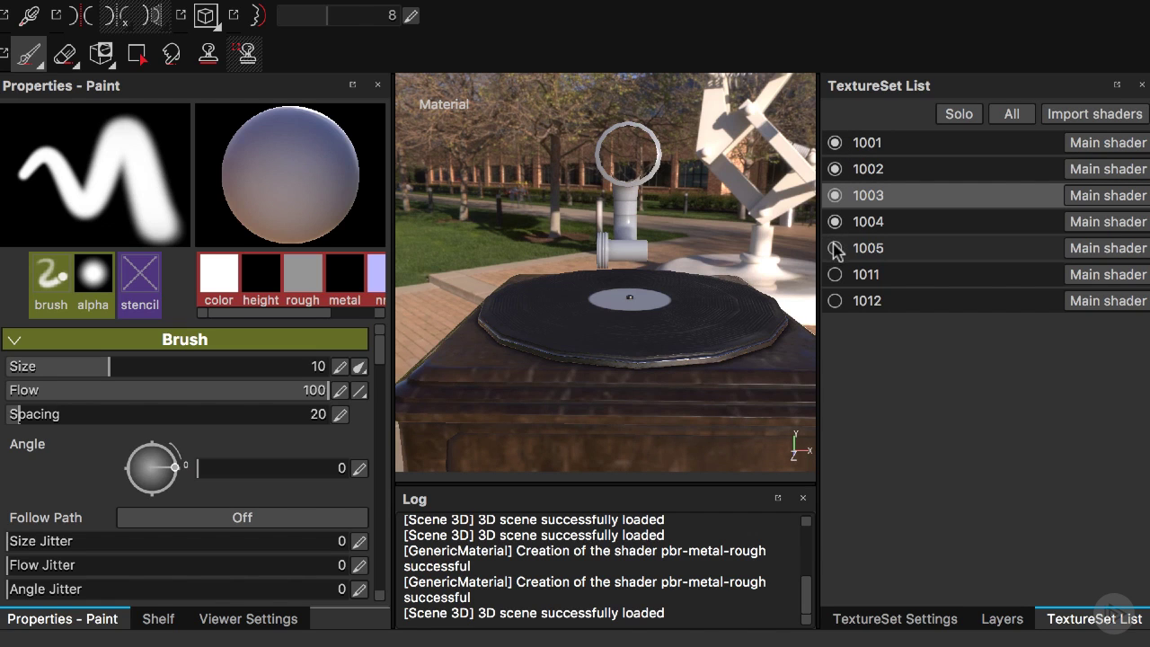
pyautogui.click(835, 248)
pyautogui.click(835, 274)
pyautogui.click(834, 300)
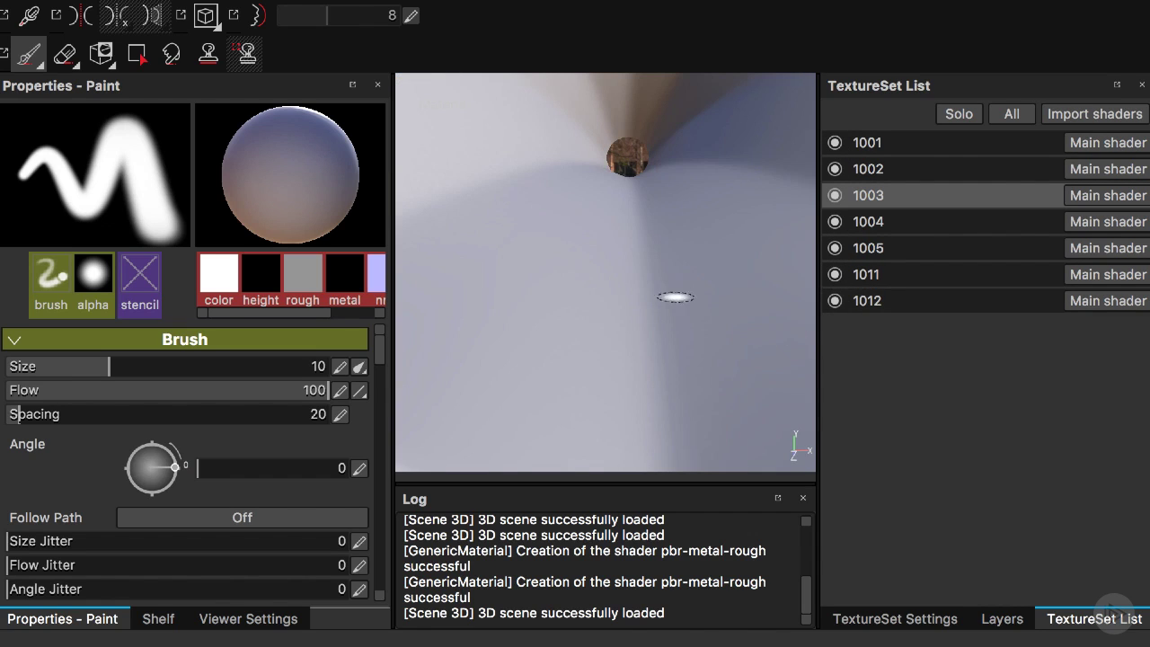
# Examine the complete gramophone from several angles and distances, comparing the textured record and wooden base with the horn.
pyautogui.keyDown('alt'); pyautogui.moveTo(676, 297); pyautogui.dragTo(432, 297); pyautogui.keyUp('alt')
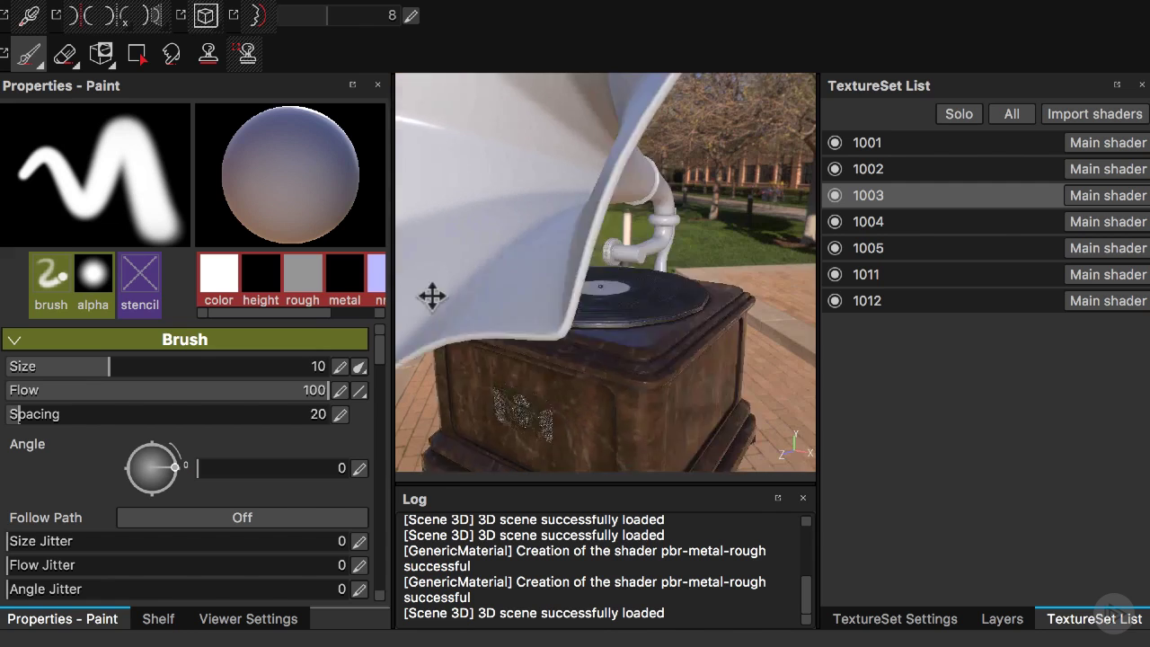
pyautogui.keyDown('alt'); pyautogui.moveTo(433, 297); pyautogui.dragTo(415, 311, button='right'); pyautogui.keyUp('alt')
pyautogui.keyDown('alt'); pyautogui.moveTo(486, 297); pyautogui.dragTo(521, 310, button='middle'); pyautogui.keyUp('alt')
pyautogui.keyDown('alt'); pyautogui.moveTo(521, 310); pyautogui.dragTo(611, 325); pyautogui.keyUp('alt')
pyautogui.keyDown('alt'); pyautogui.moveTo(611, 325); pyautogui.dragTo(626, 339, button='middle'); pyautogui.keyUp('alt')
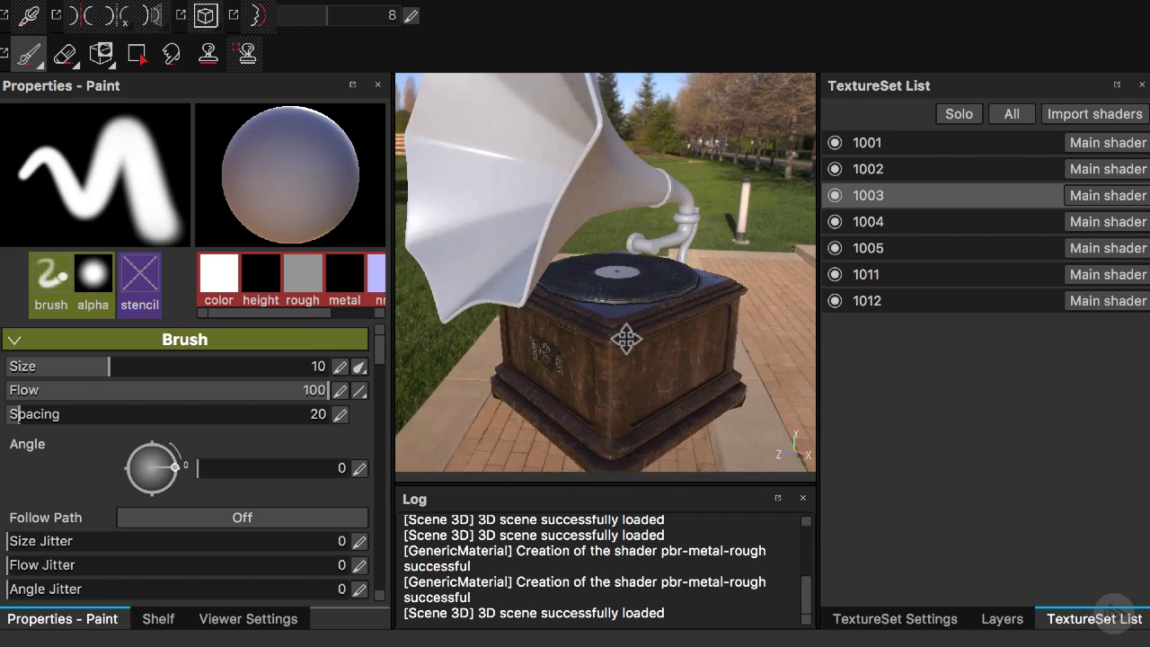
pyautogui.keyDown('alt'); pyautogui.moveTo(626, 339); pyautogui.dragTo(656, 372); pyautogui.keyUp('alt')
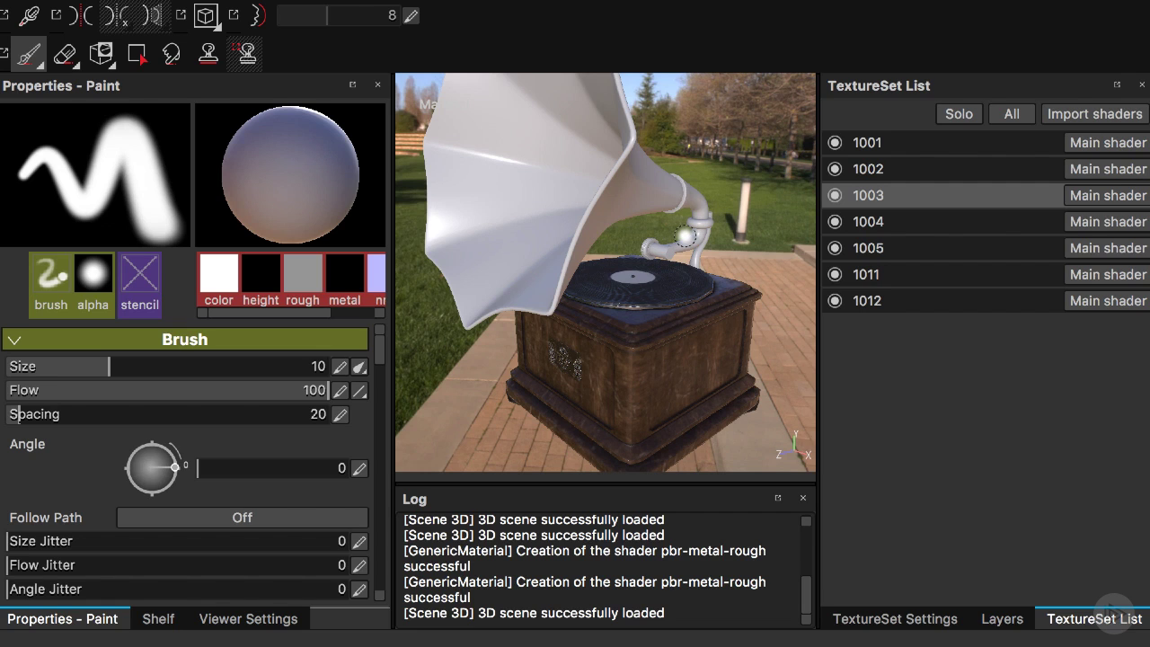
pyautogui.keyDown('alt'); pyautogui.moveTo(765, 282); pyautogui.dragTo(764, 226); pyautogui.keyUp('alt')
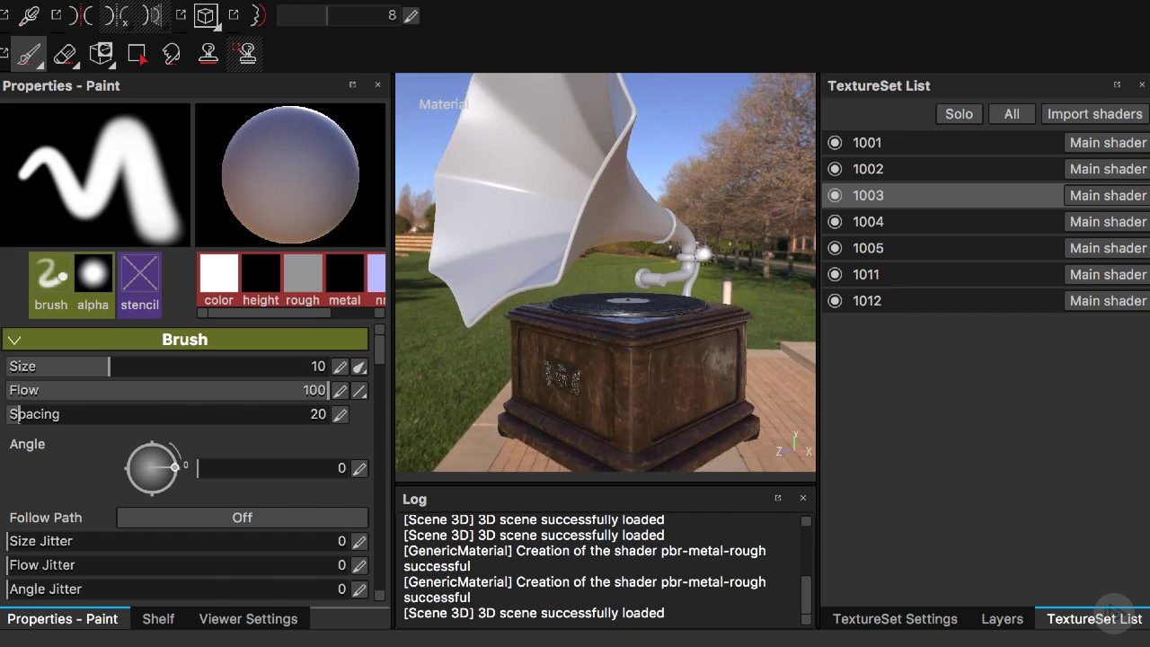
pyautogui.keyDown('alt'); pyautogui.moveTo(701, 251); pyautogui.dragTo(683, 244, button='middle'); pyautogui.keyUp('alt')
pyautogui.moveTo(682, 244)
pyautogui.keyDown('alt'); pyautogui.mouseDown(button='right')
pyautogui.moveTo(665, 236)
pyautogui.moveTo(671, 270)
pyautogui.mouseUp(button='right'); pyautogui.keyUp('alt')
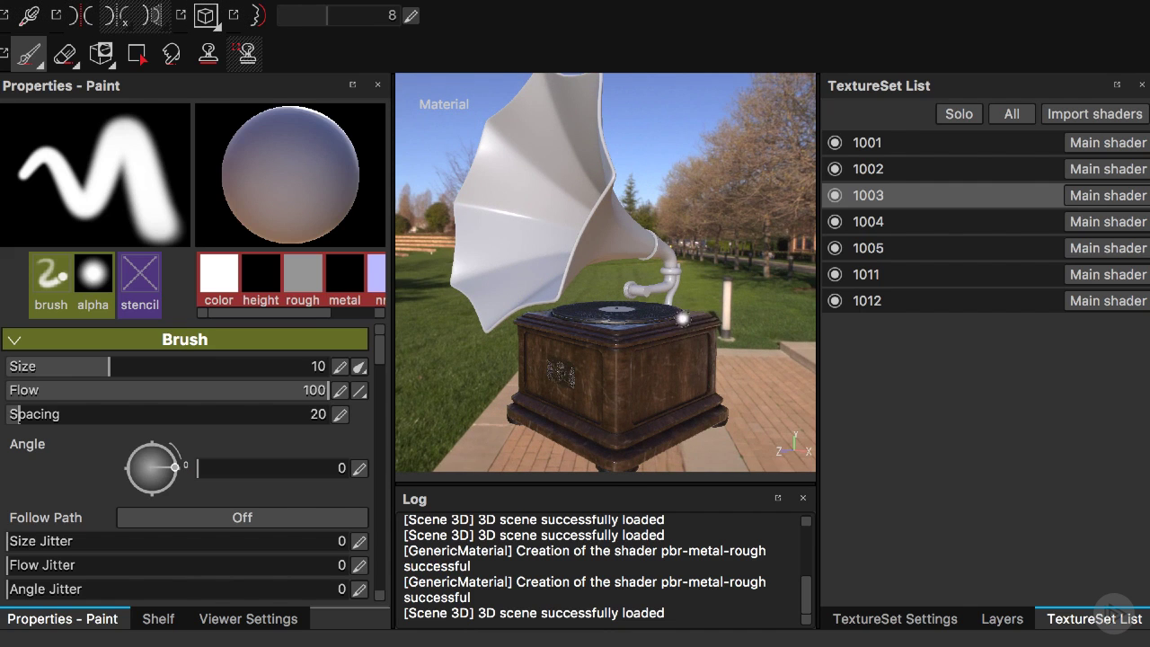